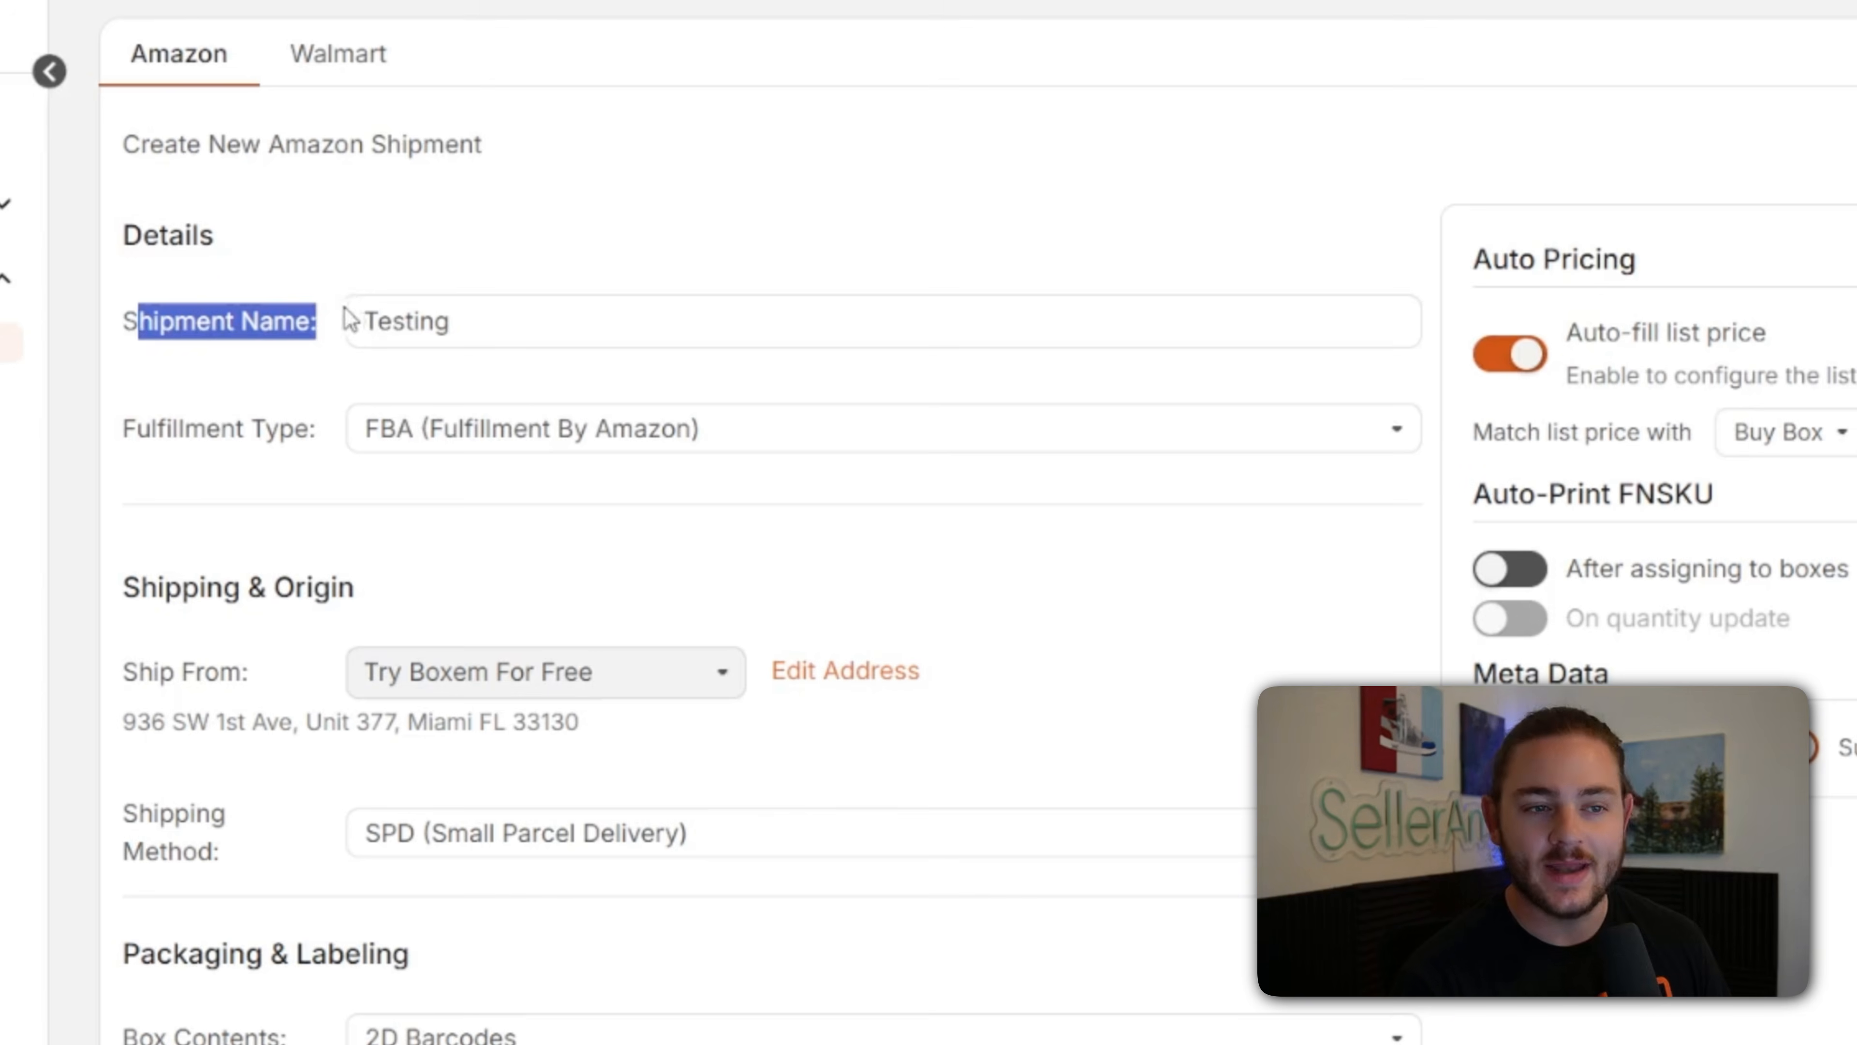
Review the Amazon shipment's name, ship-from address, and the available options for fulfillment type, shipping method and box contents.
{"action": "left_click_drag", "start_coordinate": [122, 433], "coordinate": [241, 433]}
{"action": "left_click", "coordinate": [419, 448]}
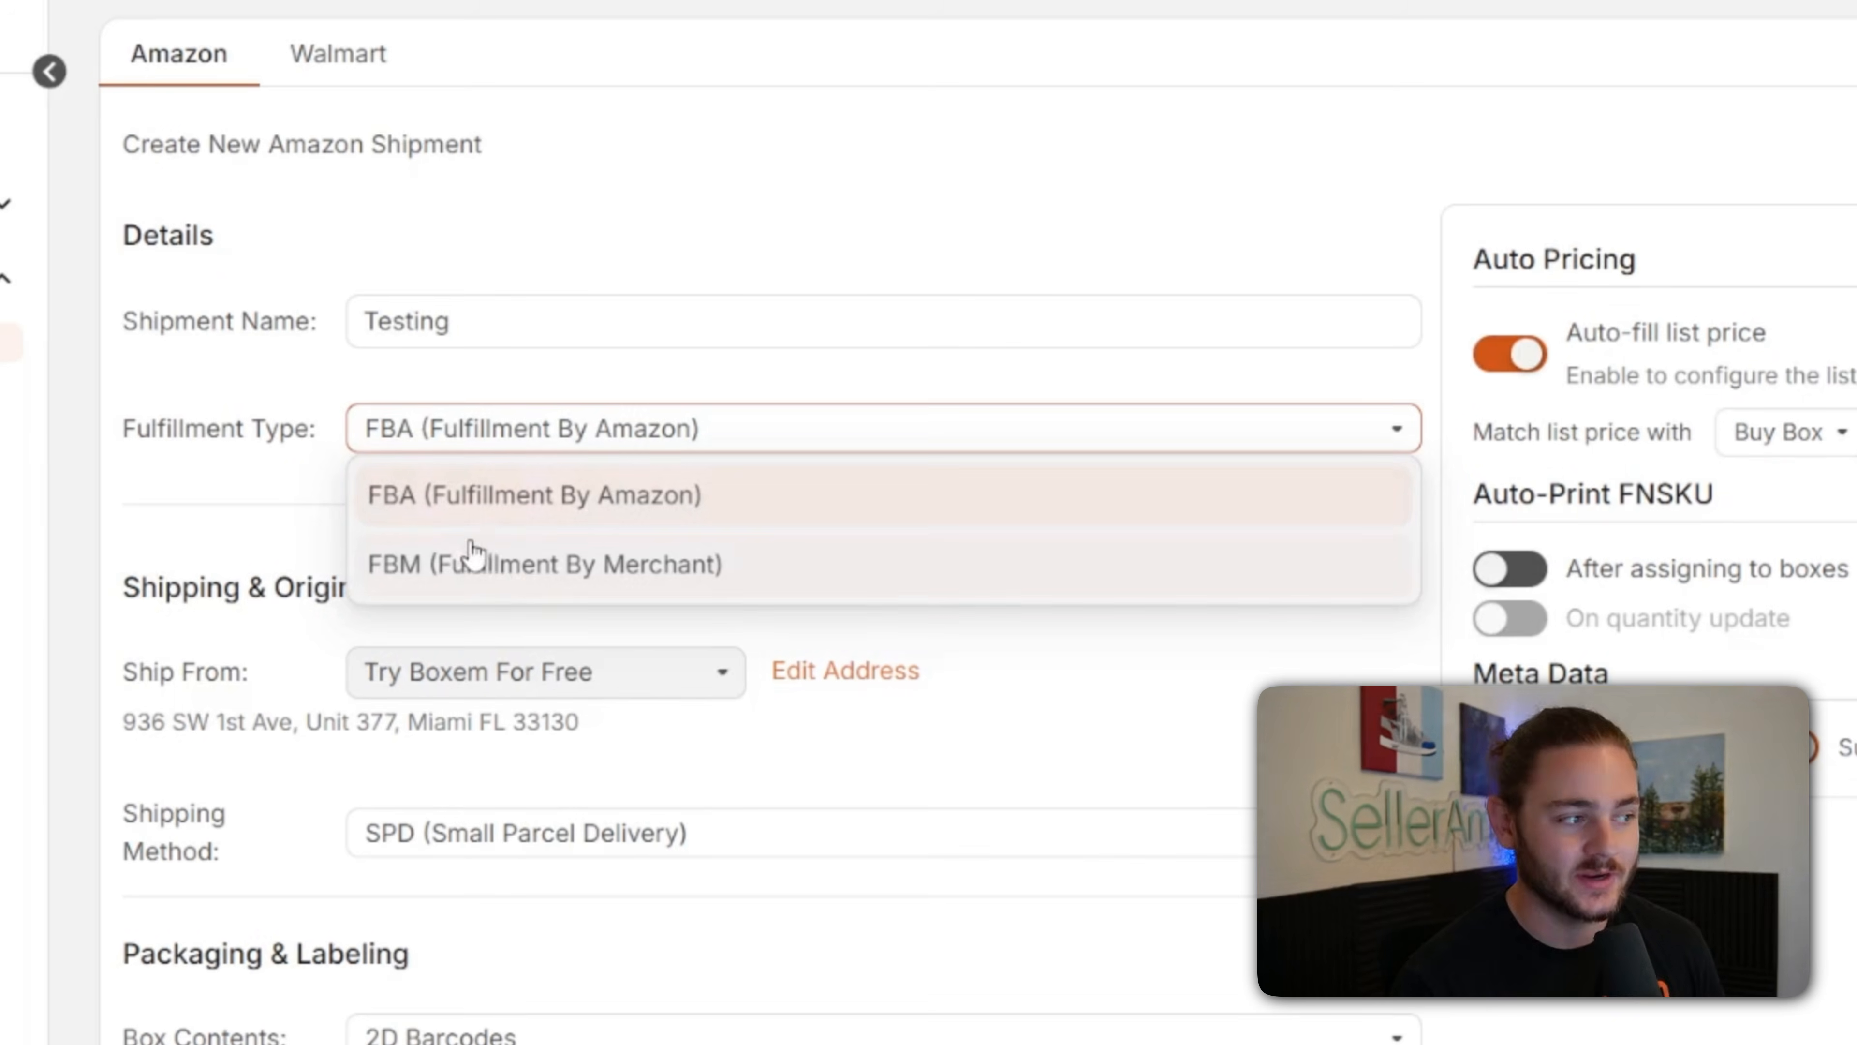
{"action": "left_click_drag", "start_coordinate": [123, 672], "coordinate": [267, 684]}
{"action": "left_click_drag", "start_coordinate": [111, 824], "coordinate": [249, 867]}
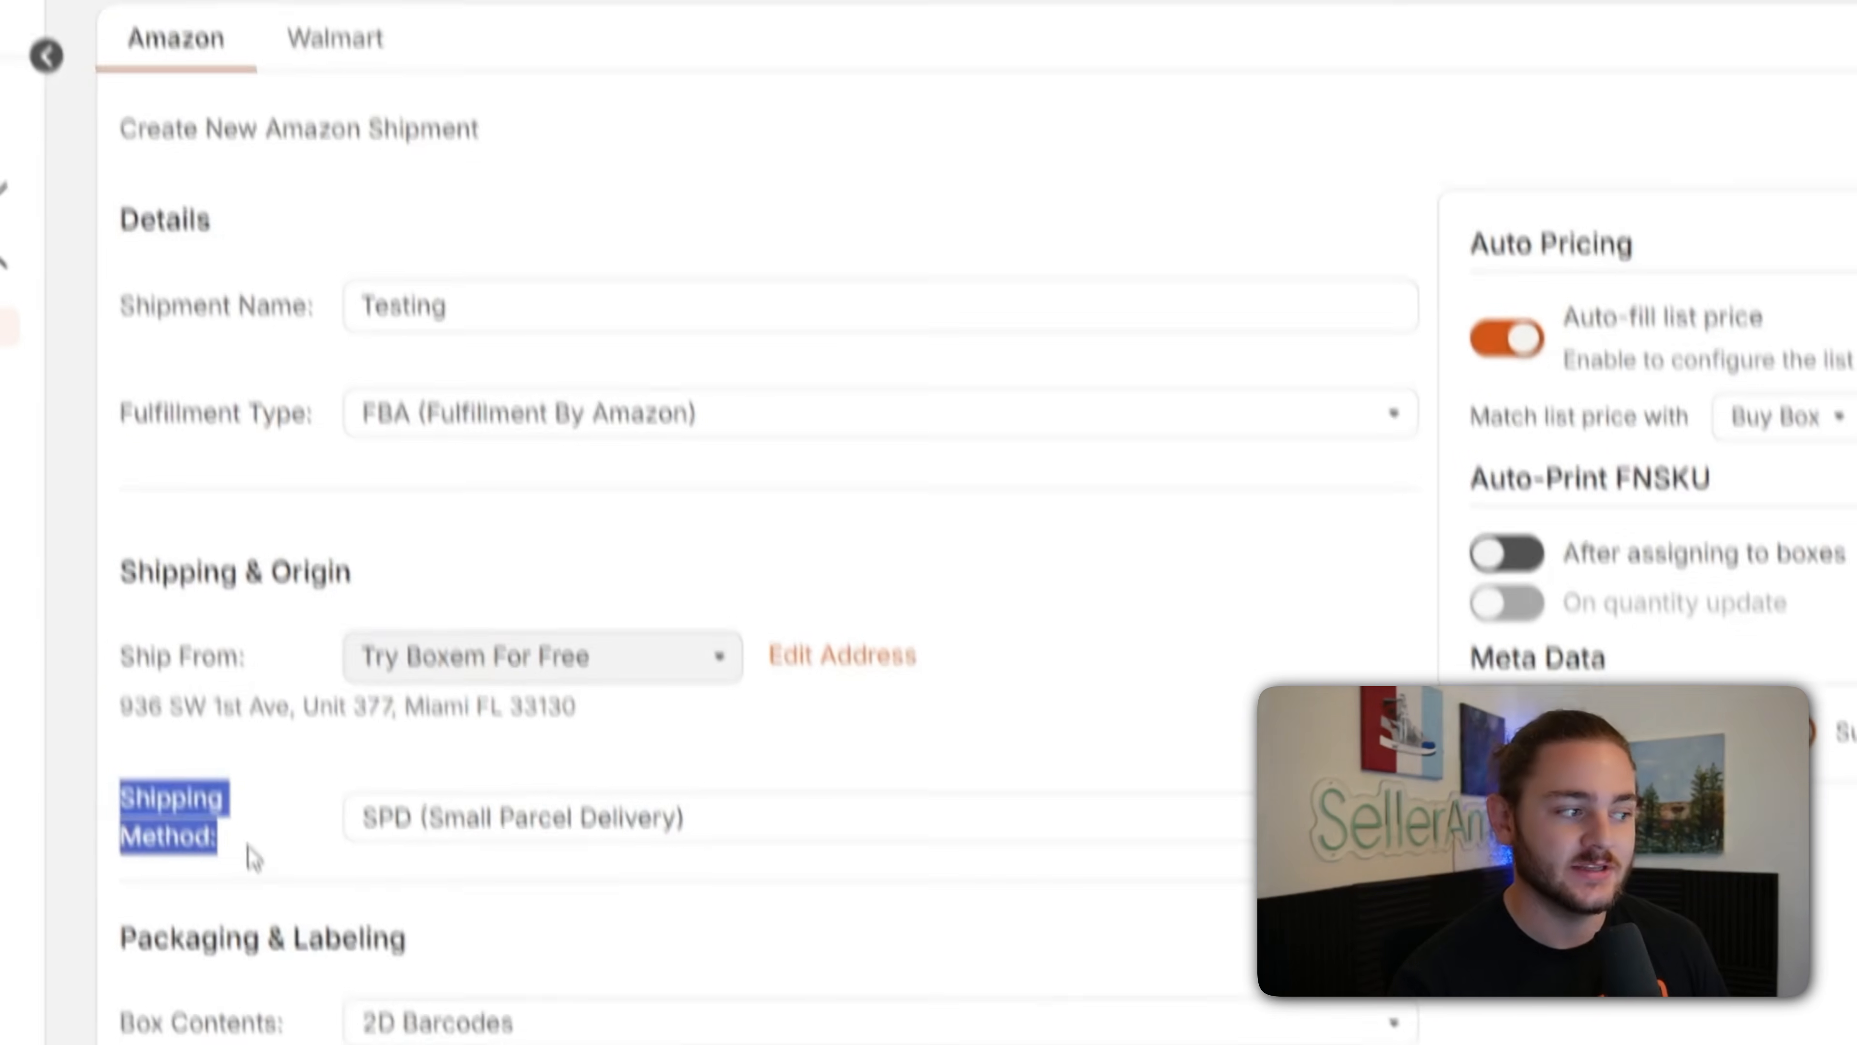
{"action": "left_click", "coordinate": [409, 834]}
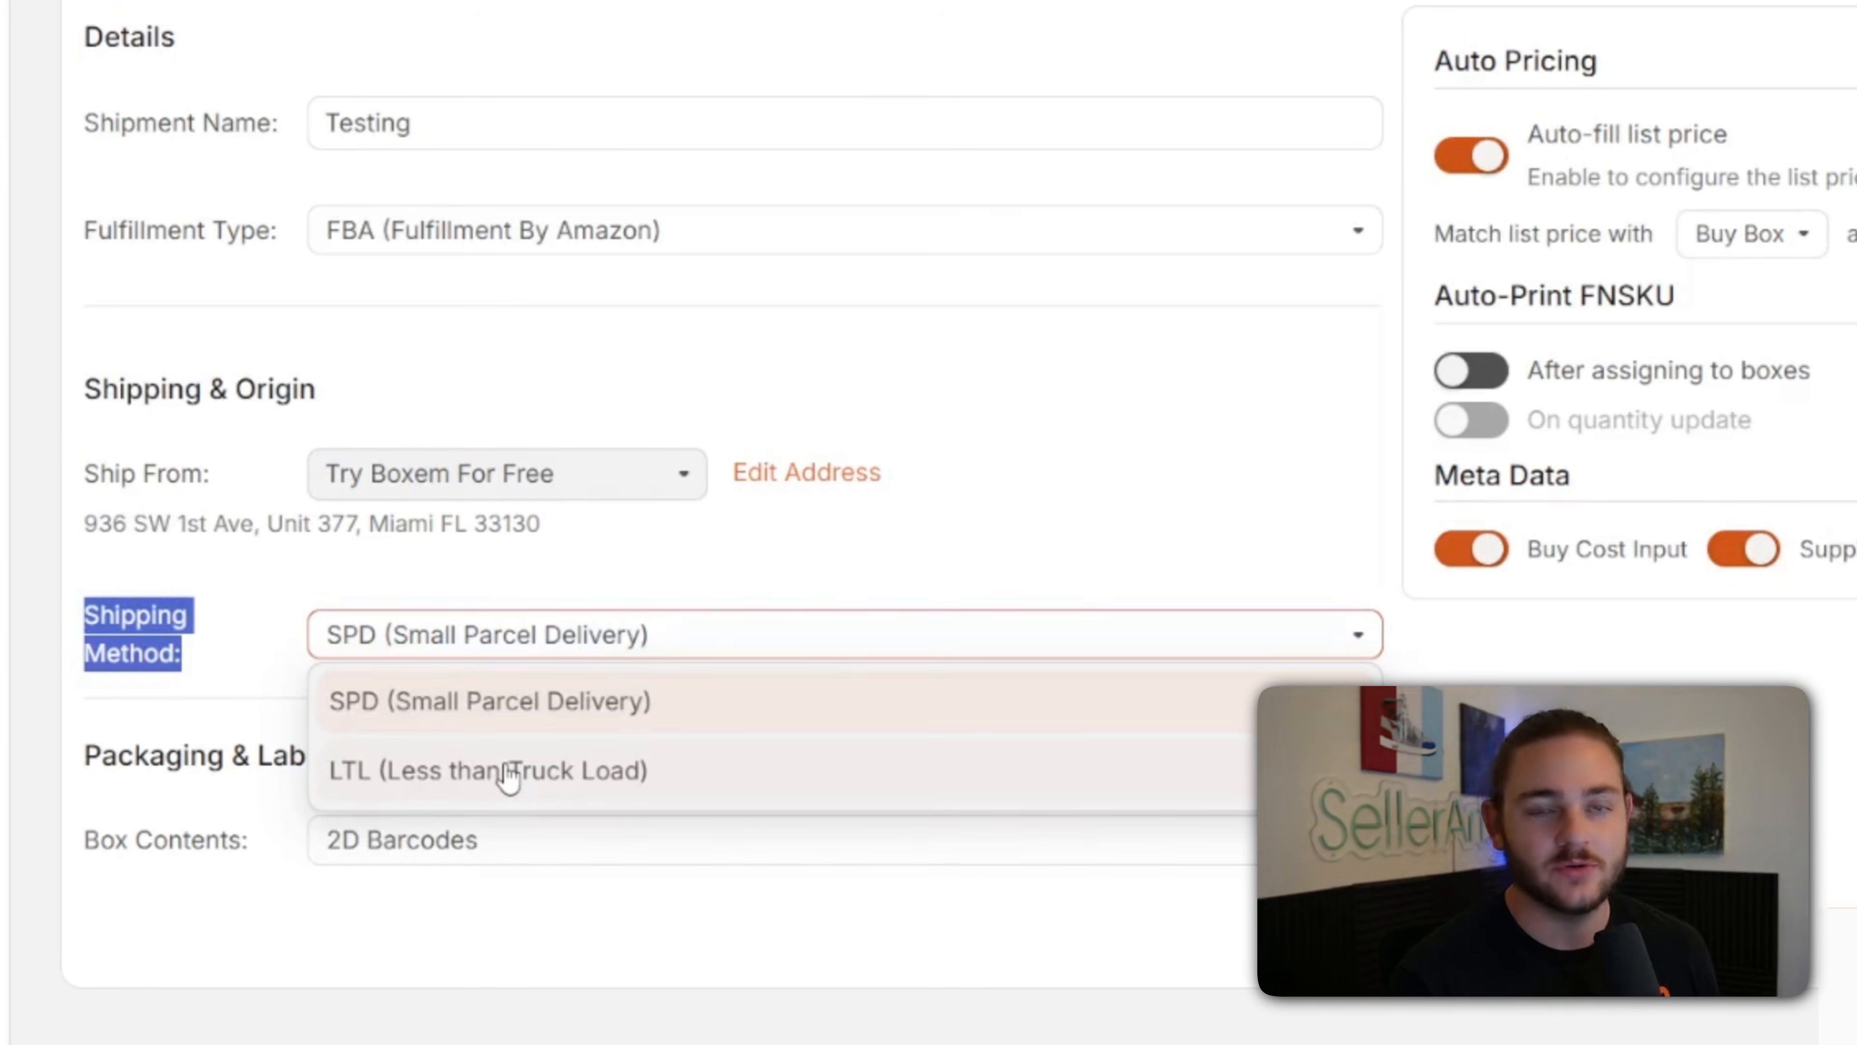
{"action": "left_click", "coordinate": [280, 989]}
{"action": "left_click_drag", "start_coordinate": [84, 840], "coordinate": [173, 849]}
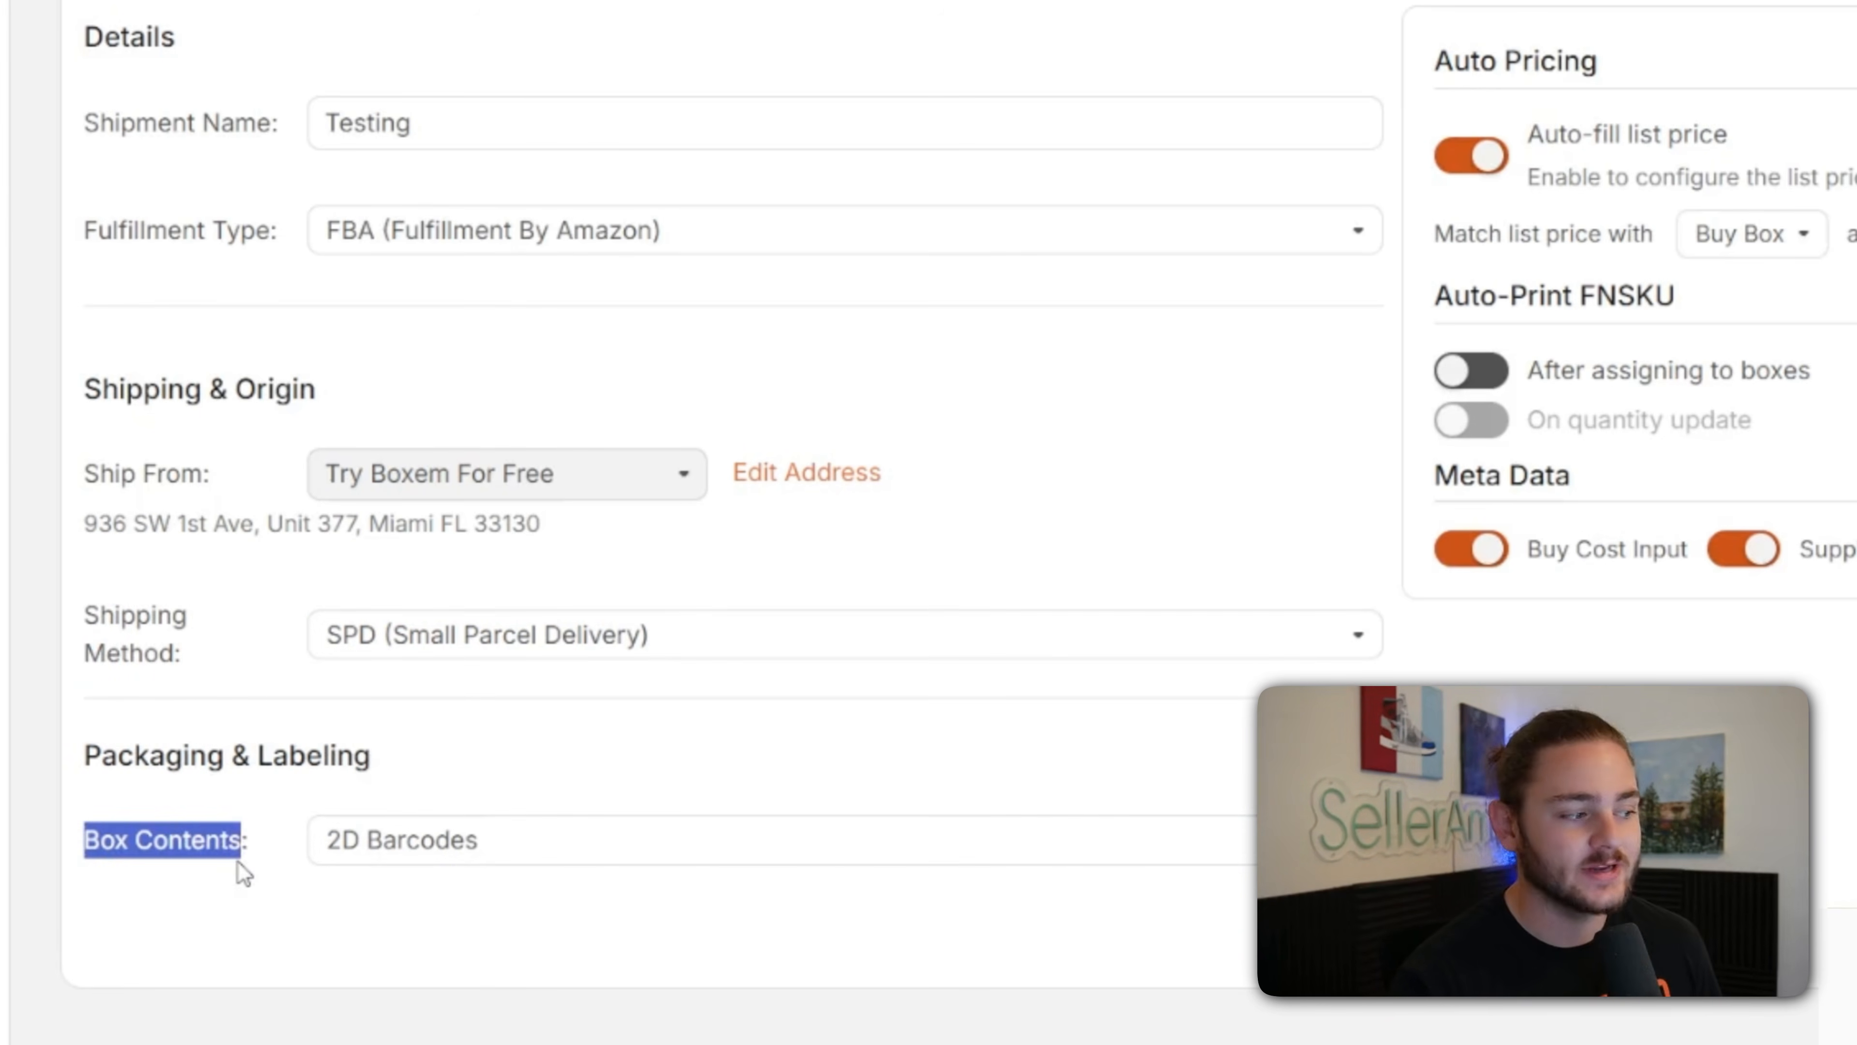
{"action": "left_click", "coordinate": [439, 846]}
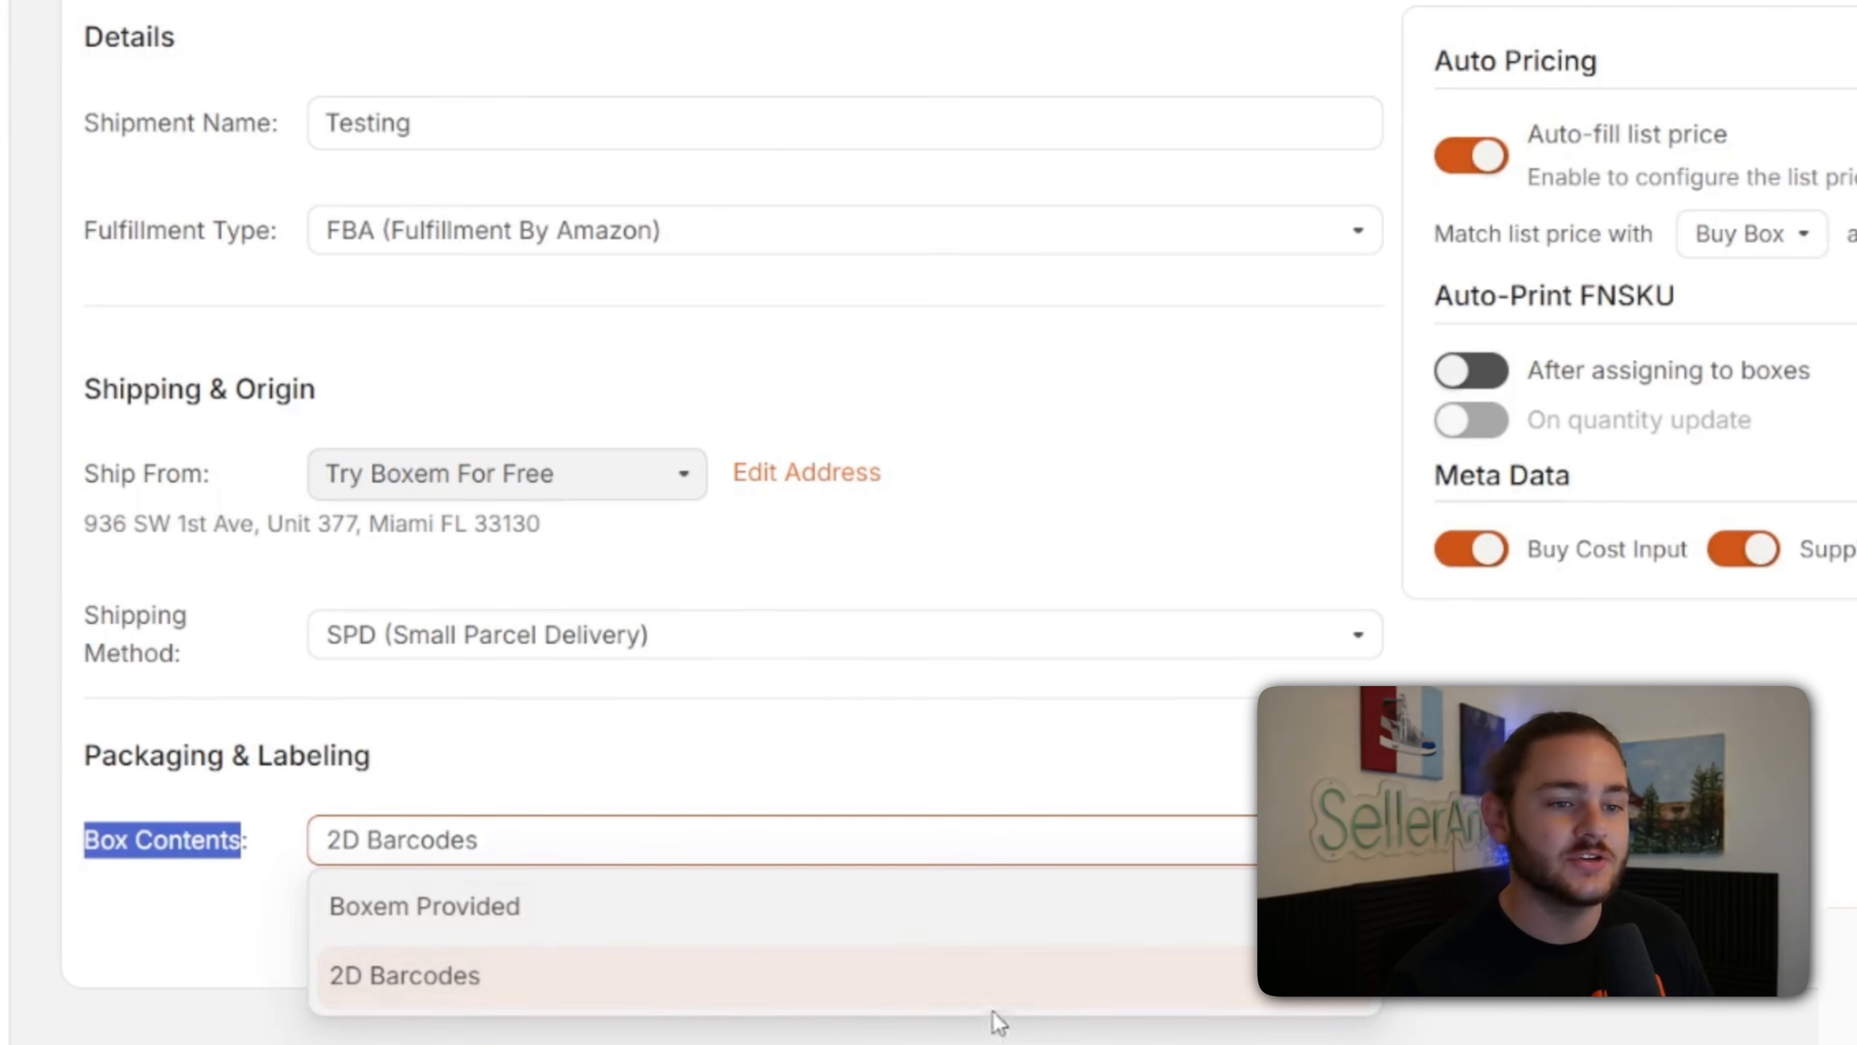
{"action": "left_click", "coordinate": [923, 1030]}
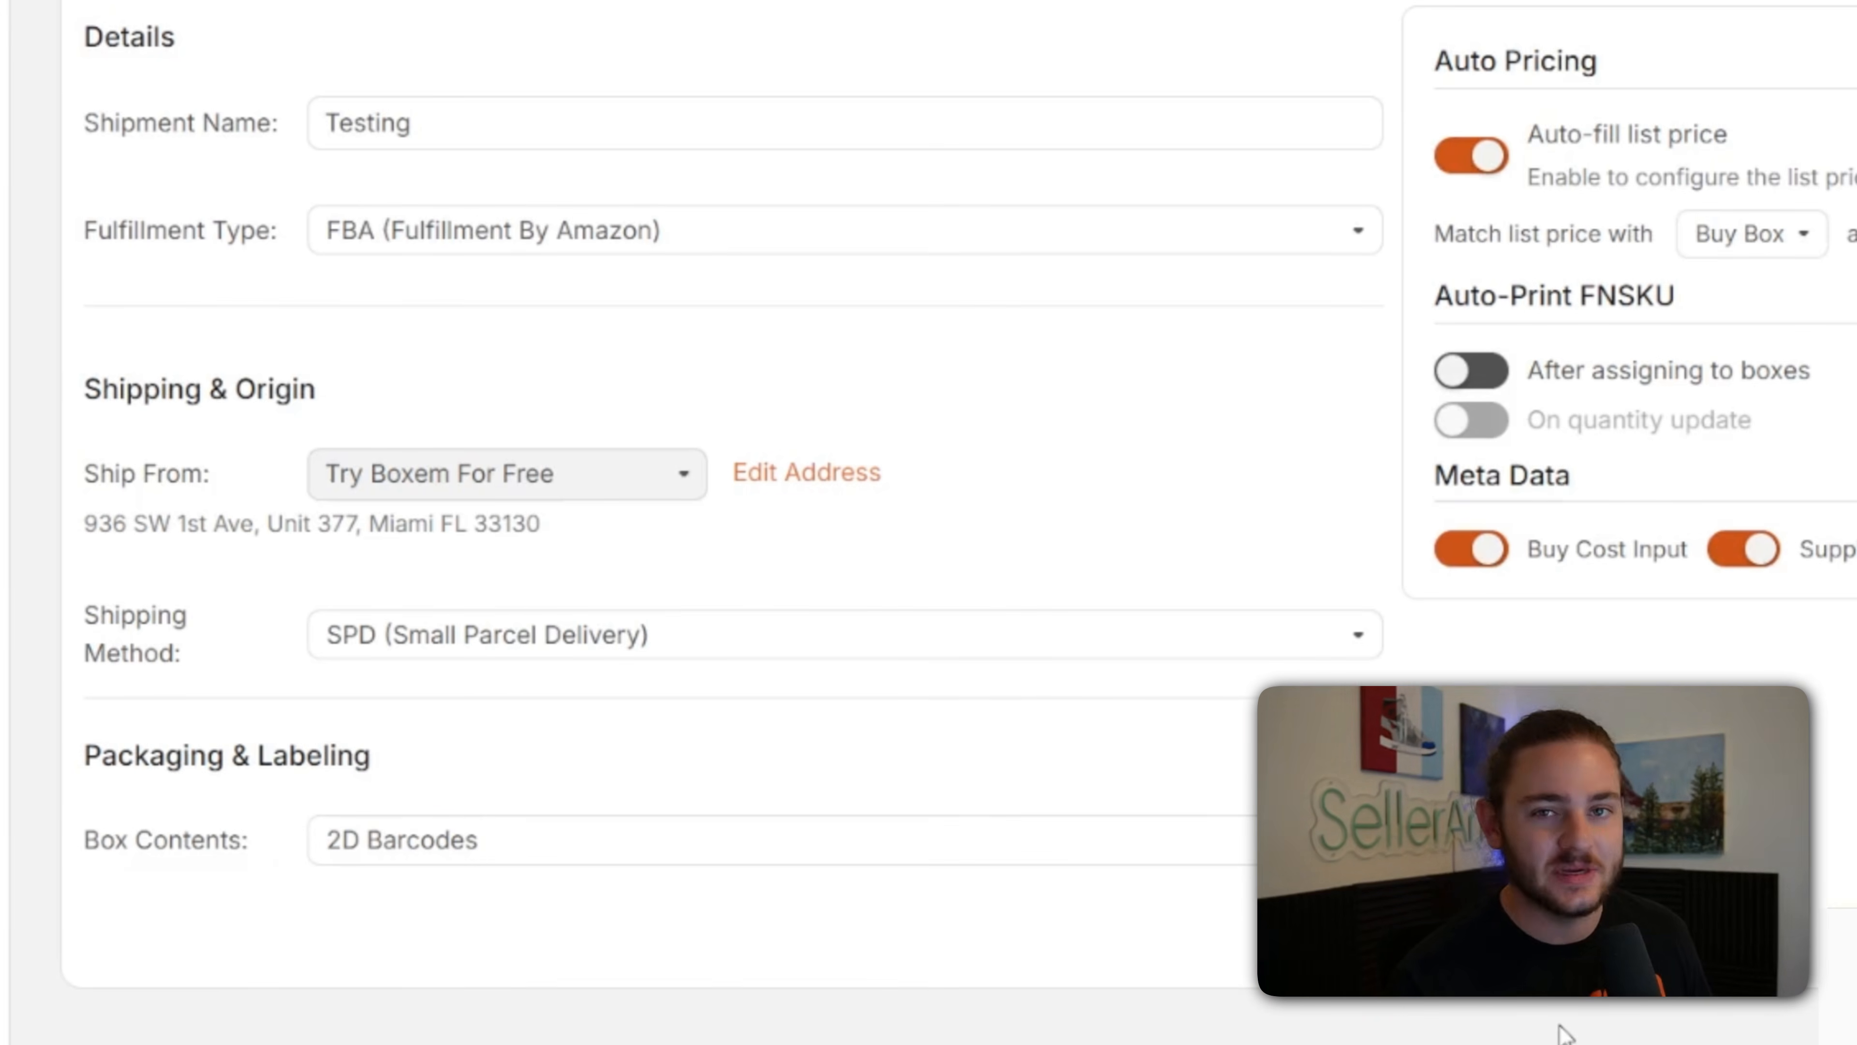
Review the shipment's auto-fill list price, Auto-Print FNSKU and Meta Data input settings.
{"action": "left_click_drag", "start_coordinate": [1528, 134], "coordinate": [1805, 147]}
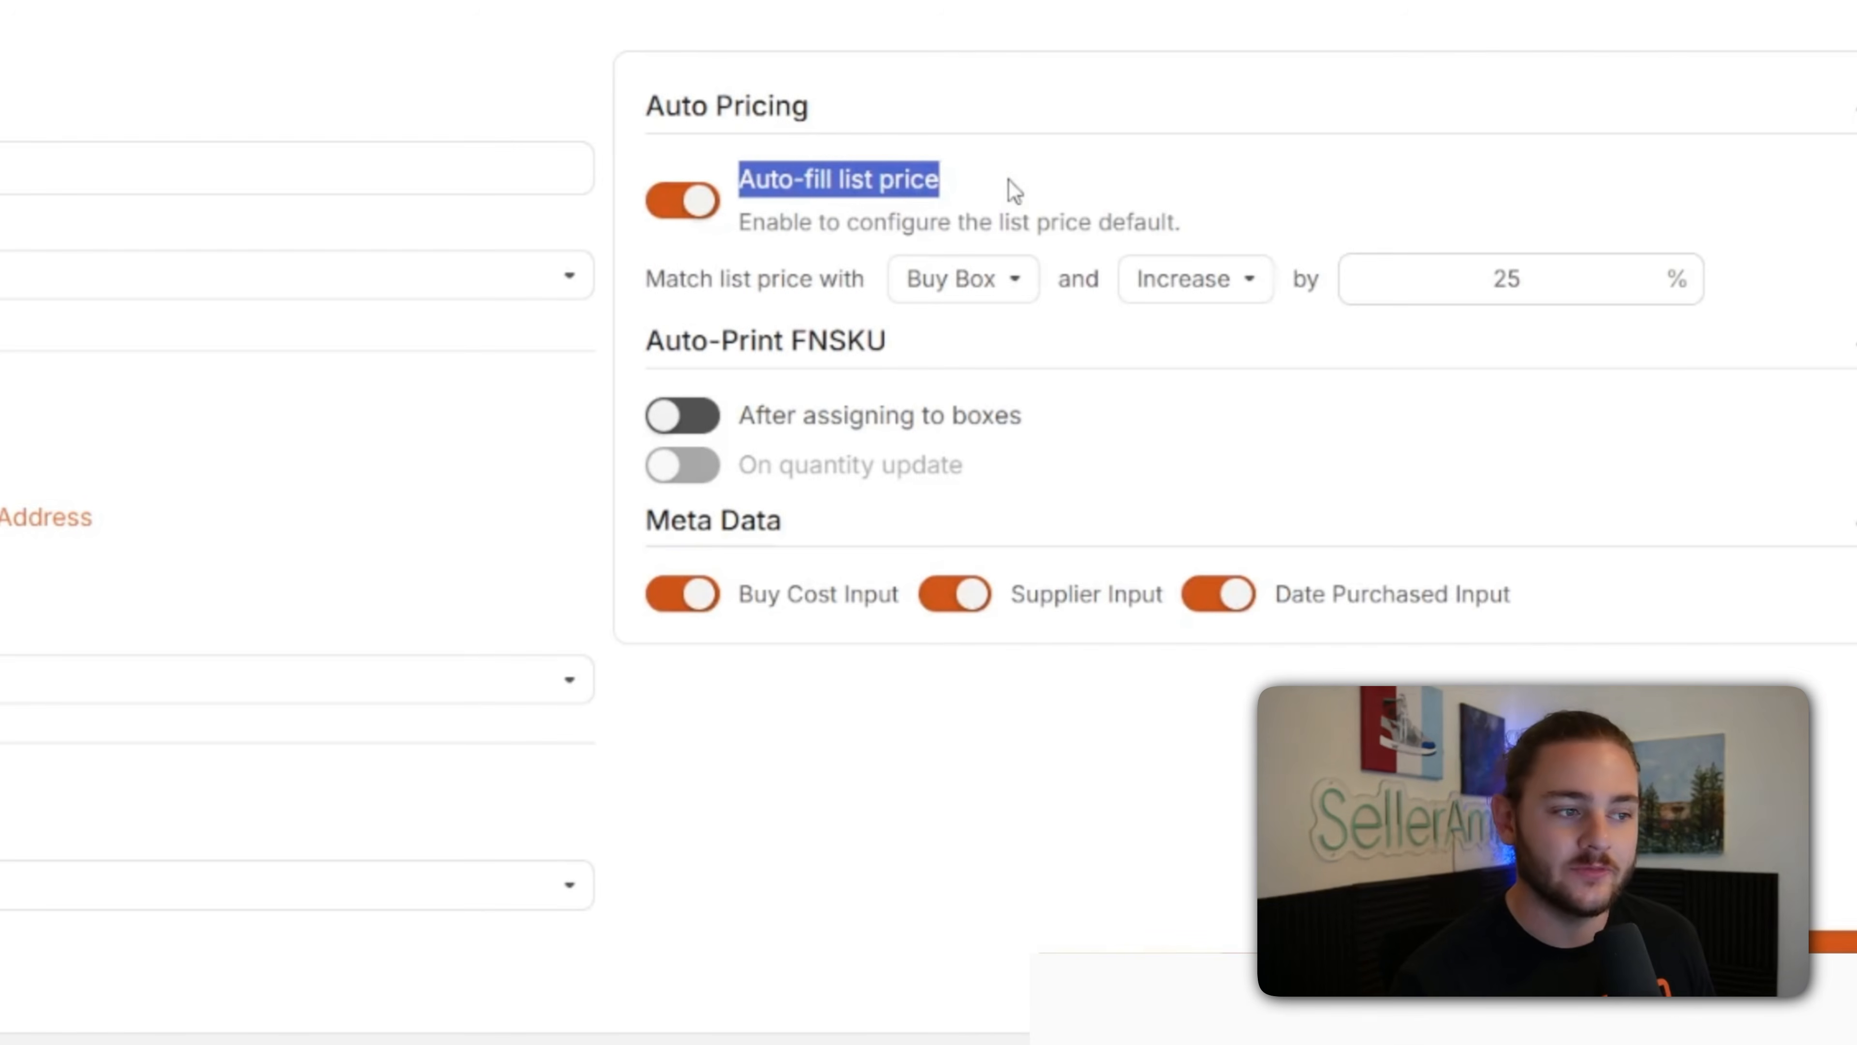
{"action": "left_click", "coordinate": [977, 185]}
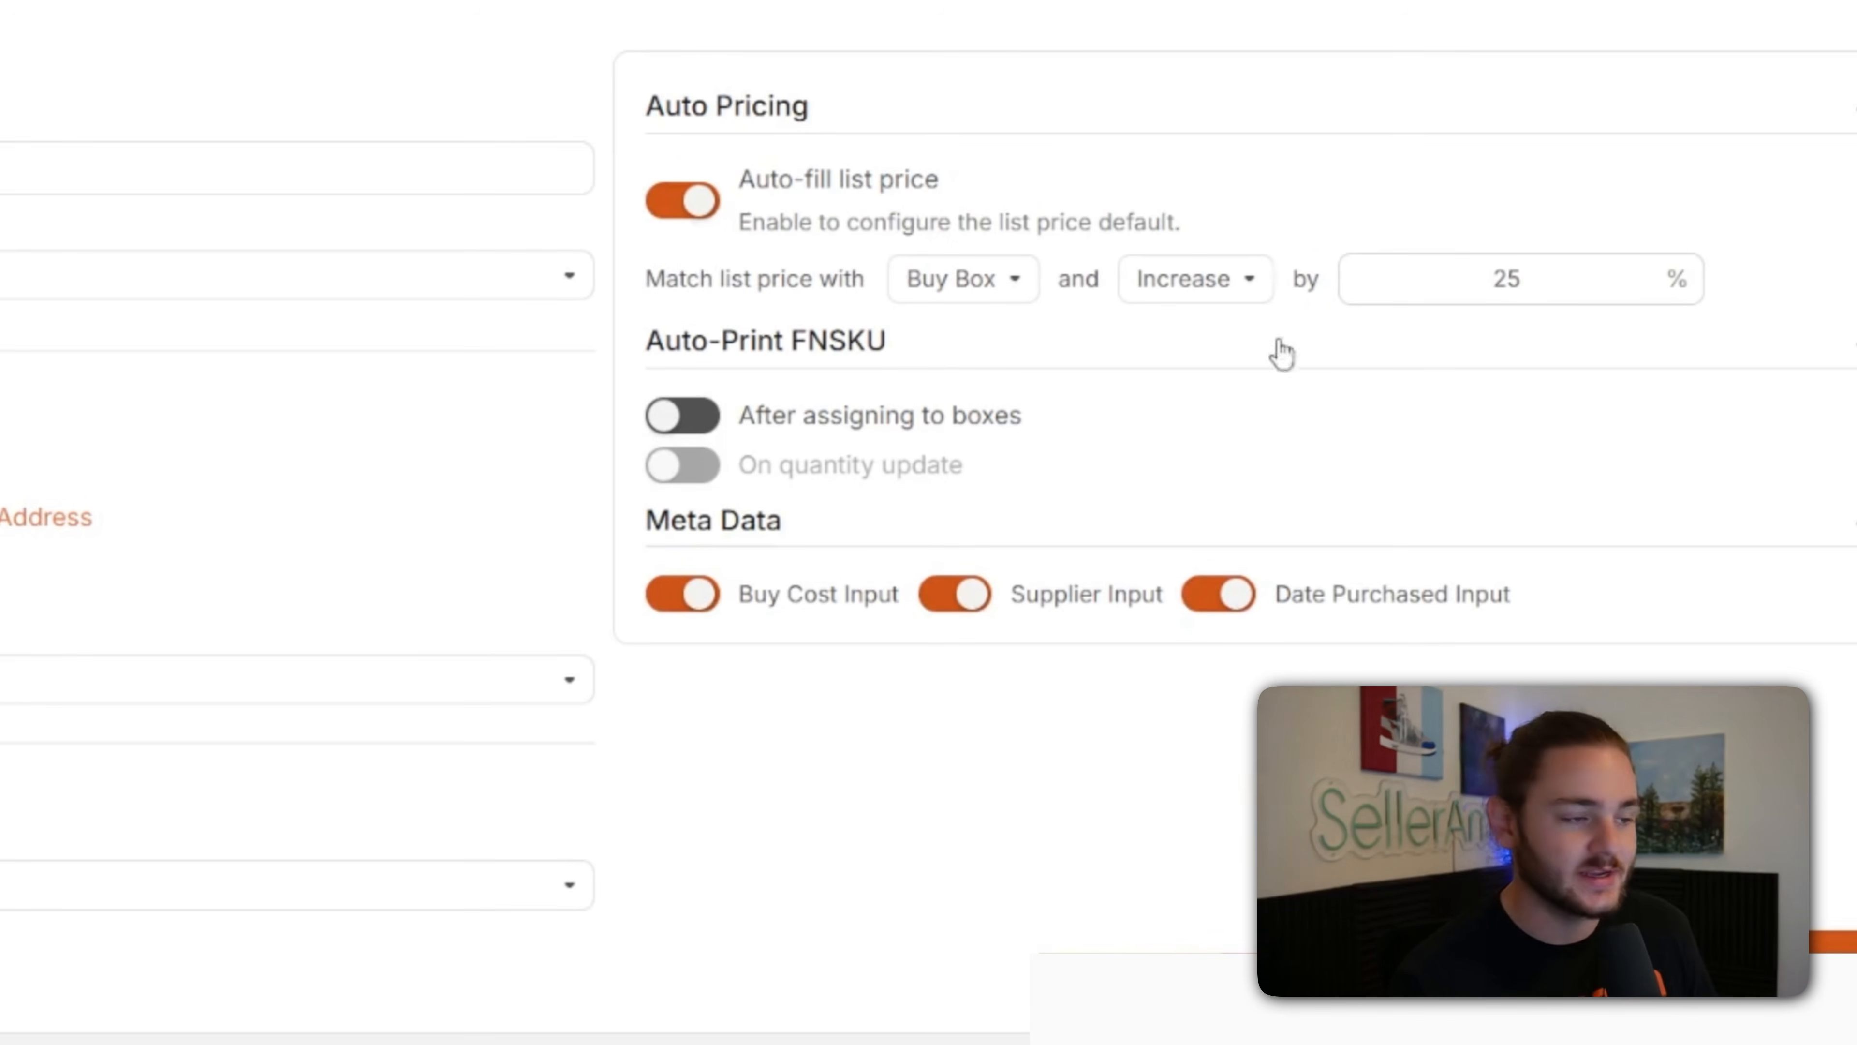
{"action": "left_click_drag", "start_coordinate": [648, 344], "coordinate": [945, 361]}
{"action": "left_click", "coordinate": [944, 361]}
{"action": "left_click", "coordinate": [859, 366]}
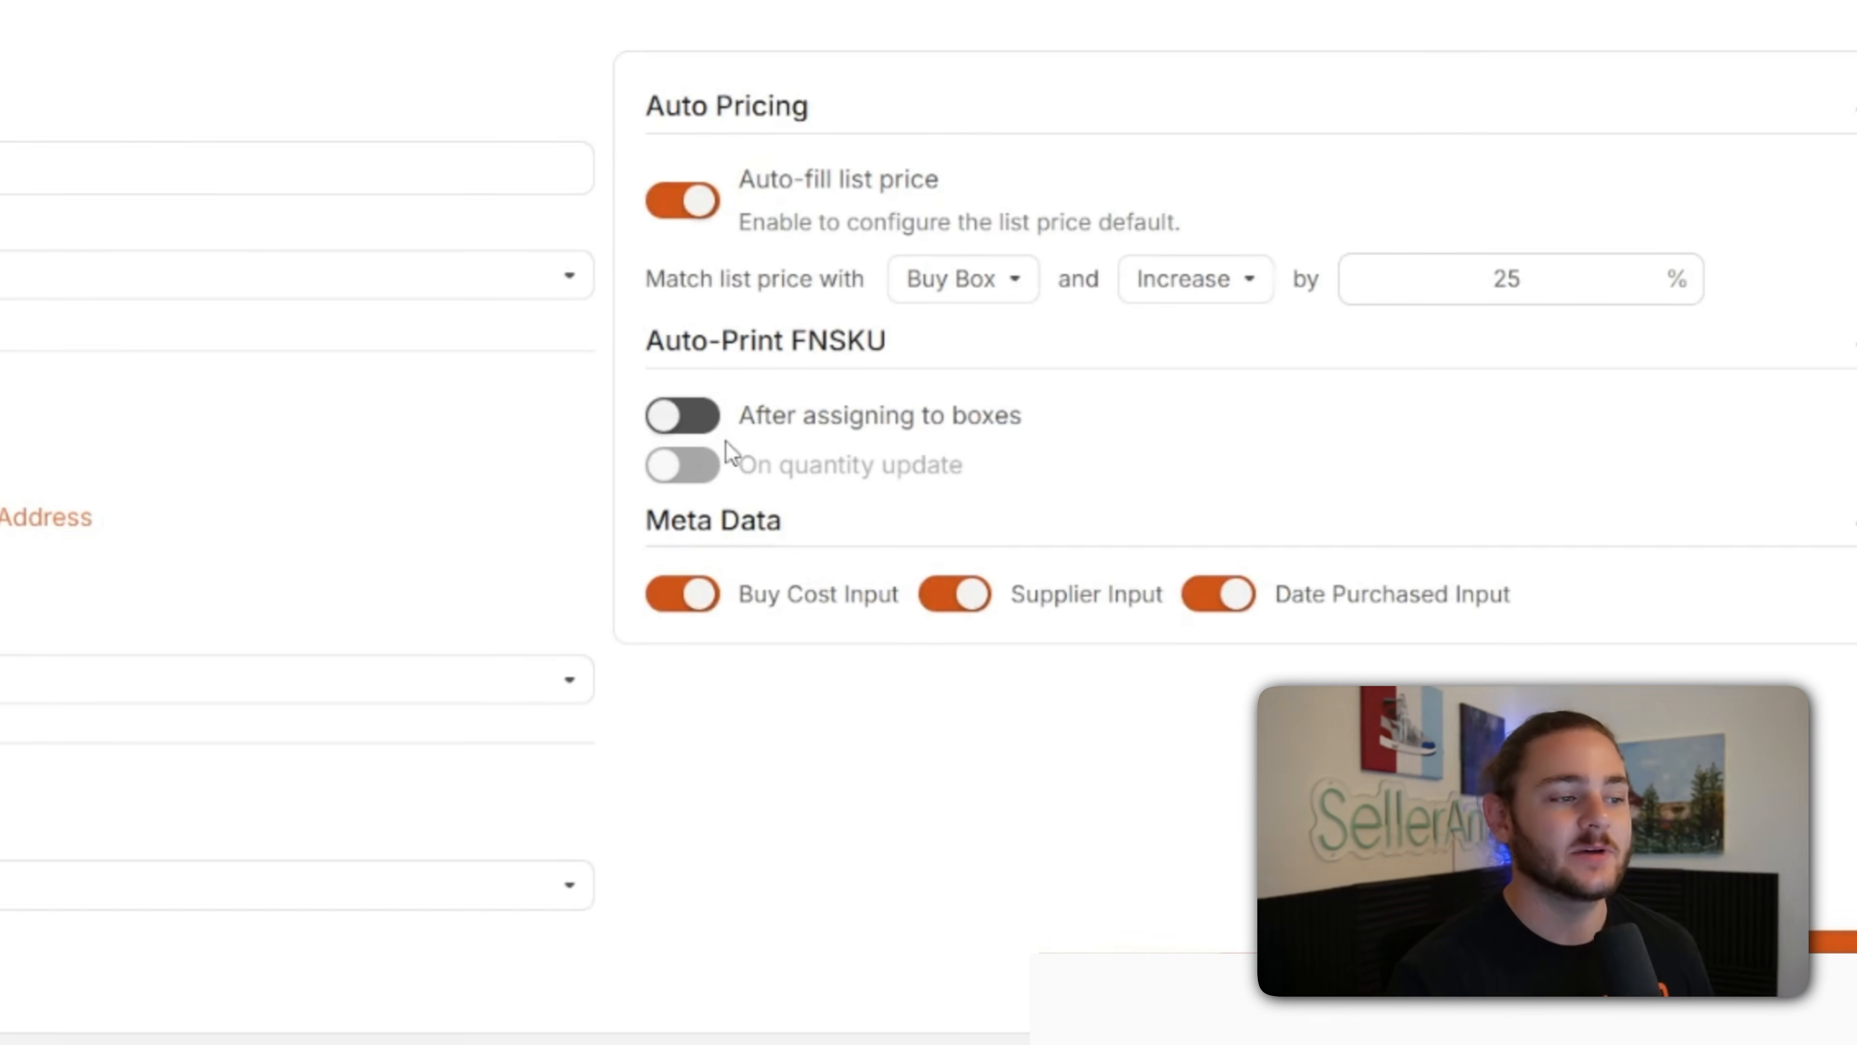
{"action": "left_click_drag", "start_coordinate": [738, 410], "coordinate": [1069, 424]}
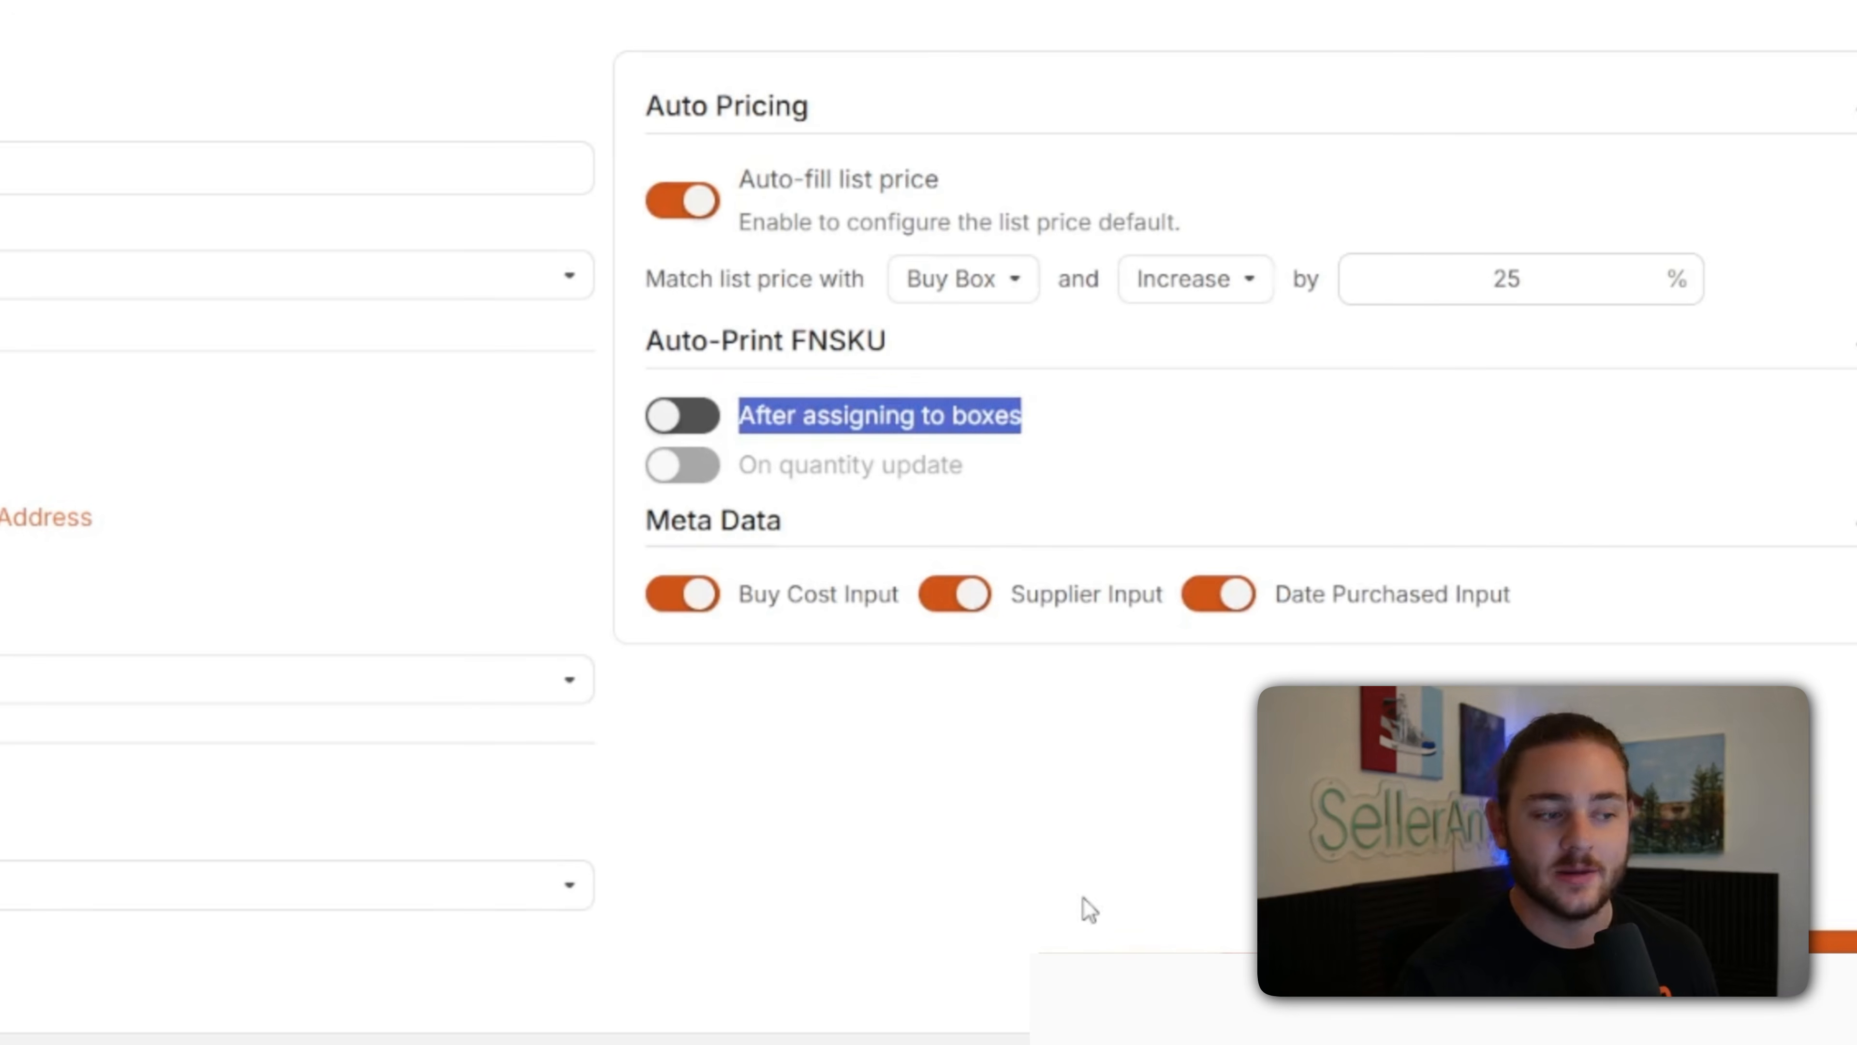
{"action": "left_click", "coordinate": [1083, 897]}
{"action": "left_click_drag", "start_coordinate": [753, 593], "coordinate": [1451, 597]}
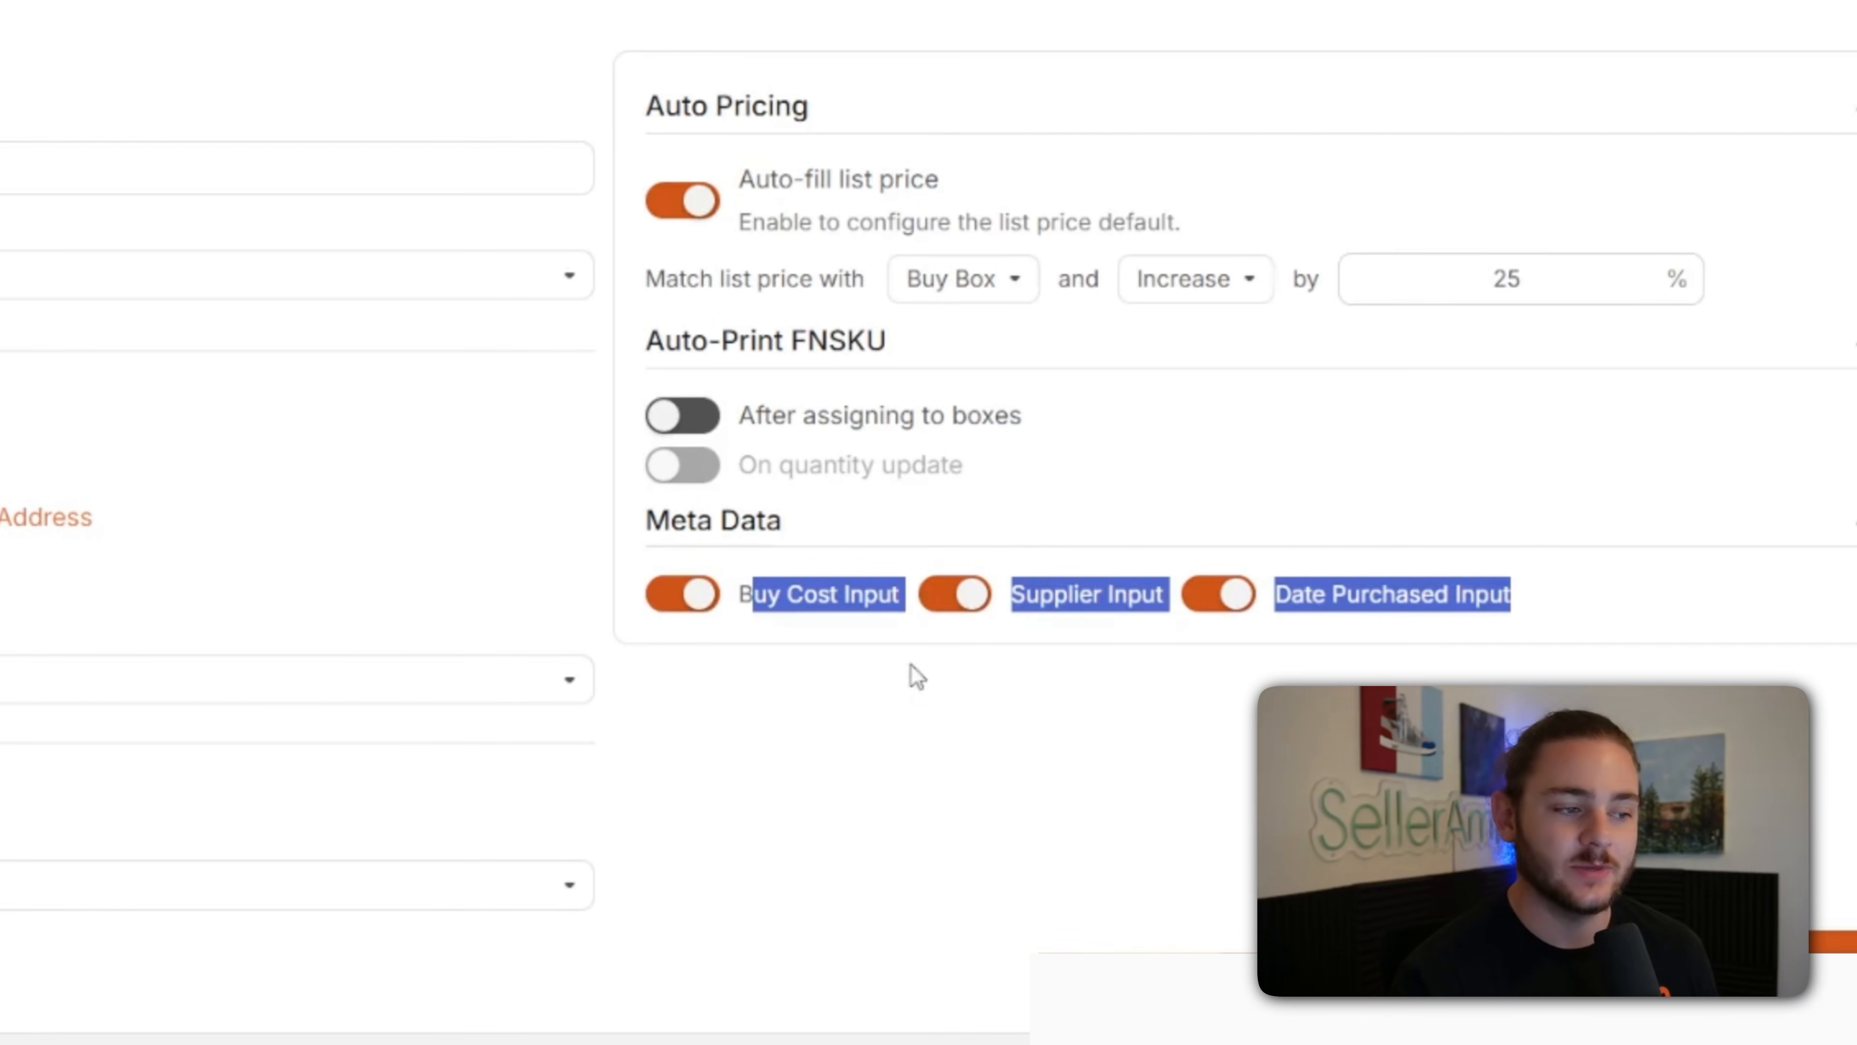
{"action": "left_click", "coordinate": [782, 574]}
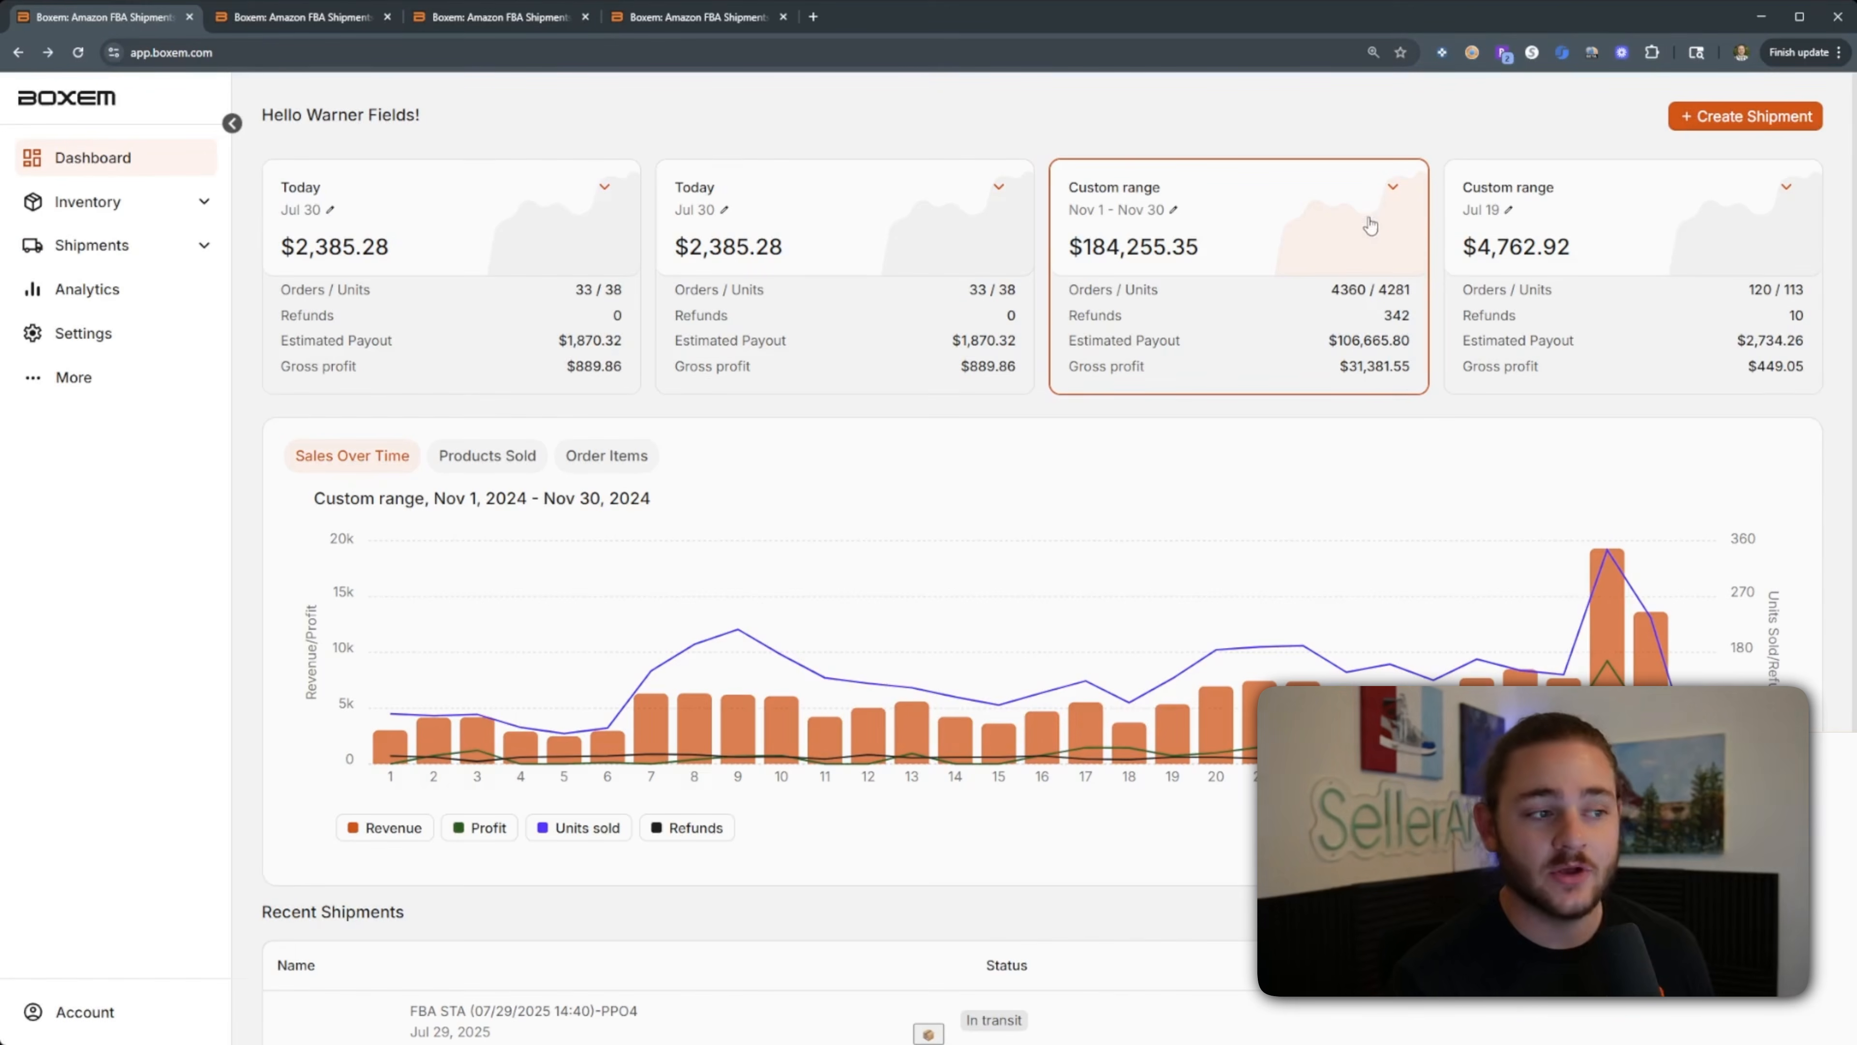
Examine the dashboard's Nov 1 - Nov 30 sales breakdown, including the itemized Amazon fees, and close it.
{"action": "left_click", "coordinate": [1393, 191]}
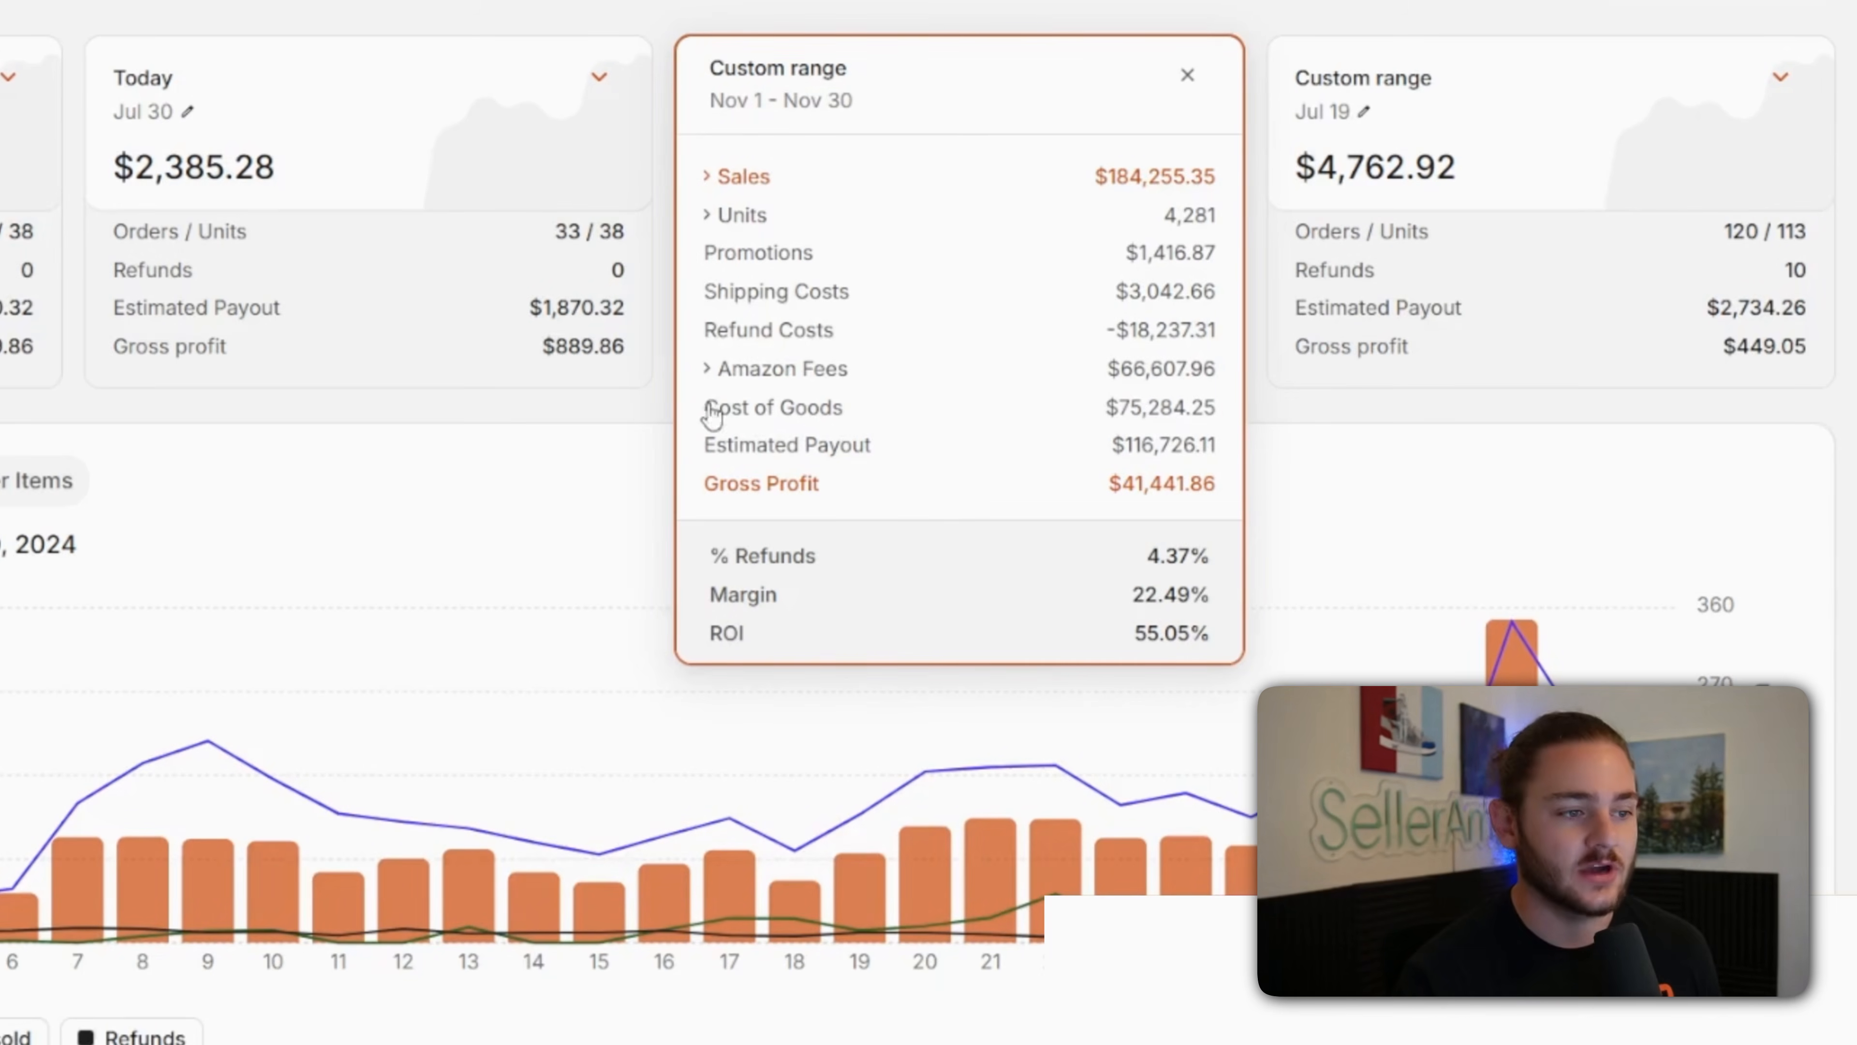
{"action": "left_click", "coordinate": [713, 369]}
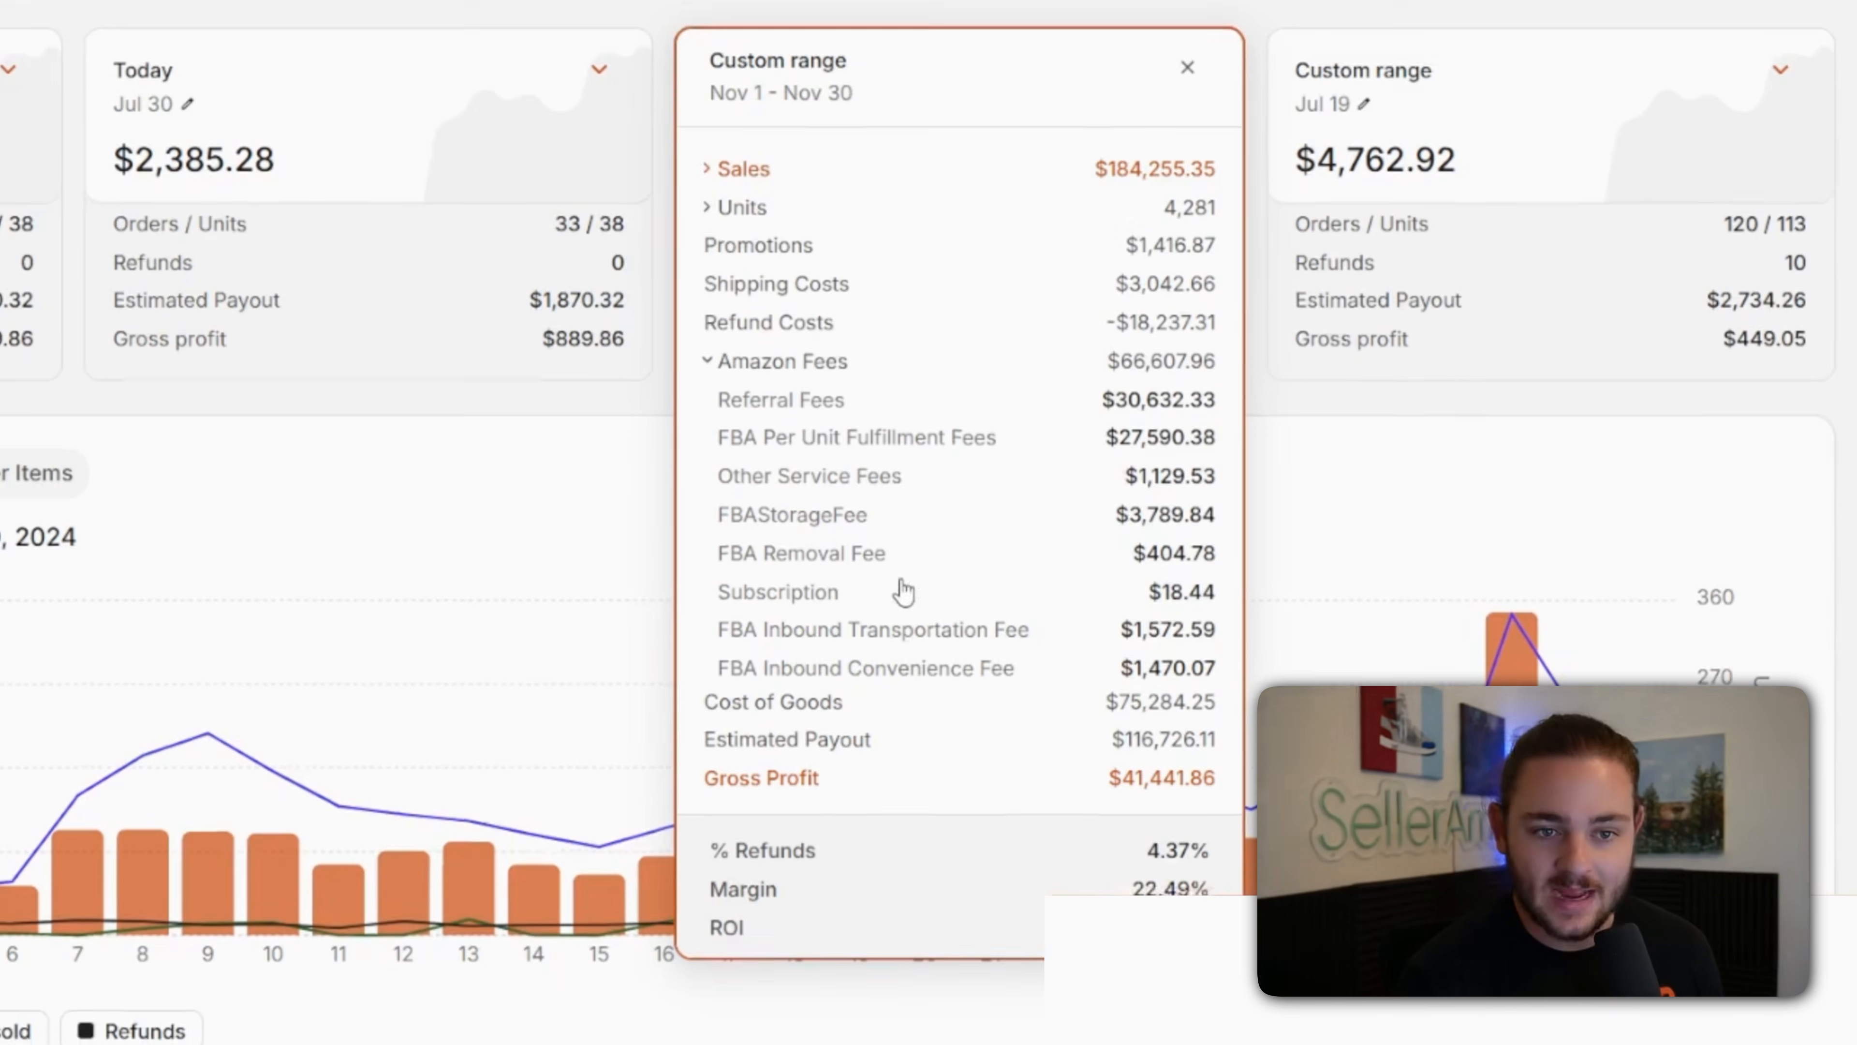
{"action": "scroll", "coordinate": [898, 695], "scroll_direction": "down", "scroll_amount": 2}
{"action": "scroll", "coordinate": [811, 775], "scroll_direction": "up", "scroll_amount": 2}
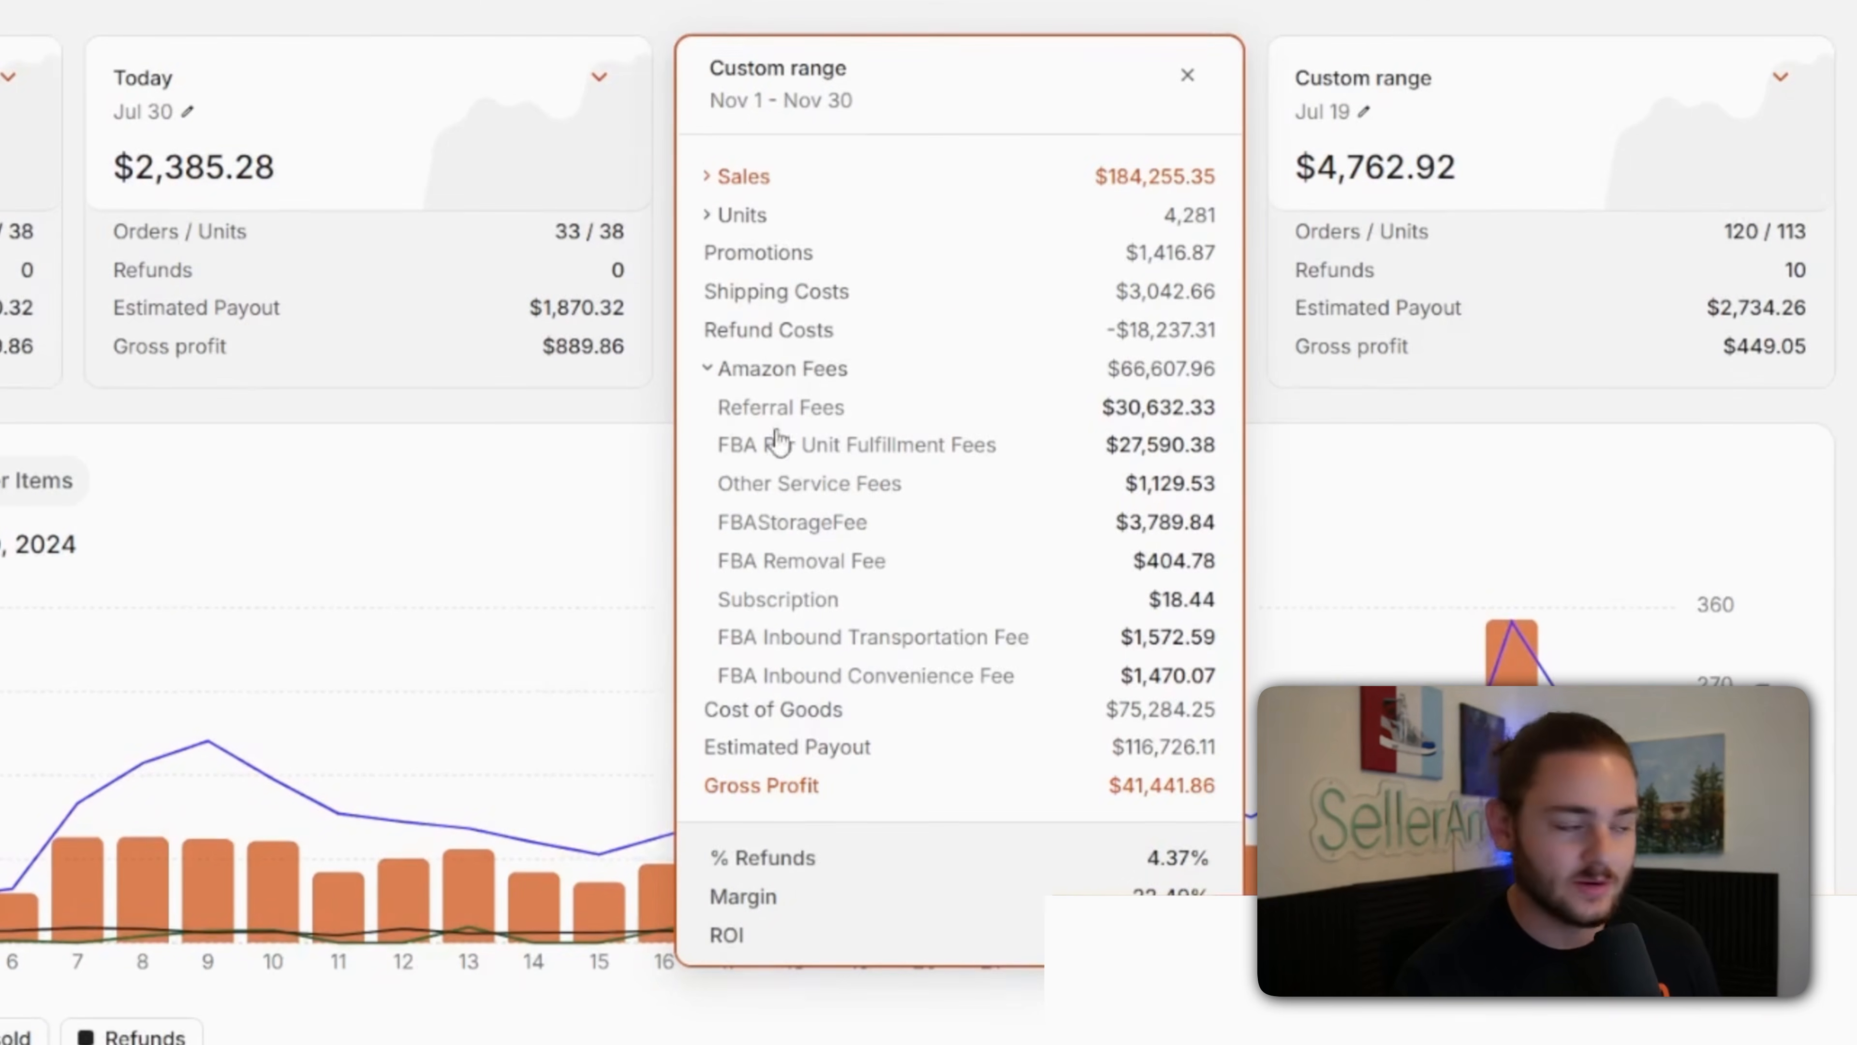
{"action": "left_click", "coordinate": [1184, 73]}
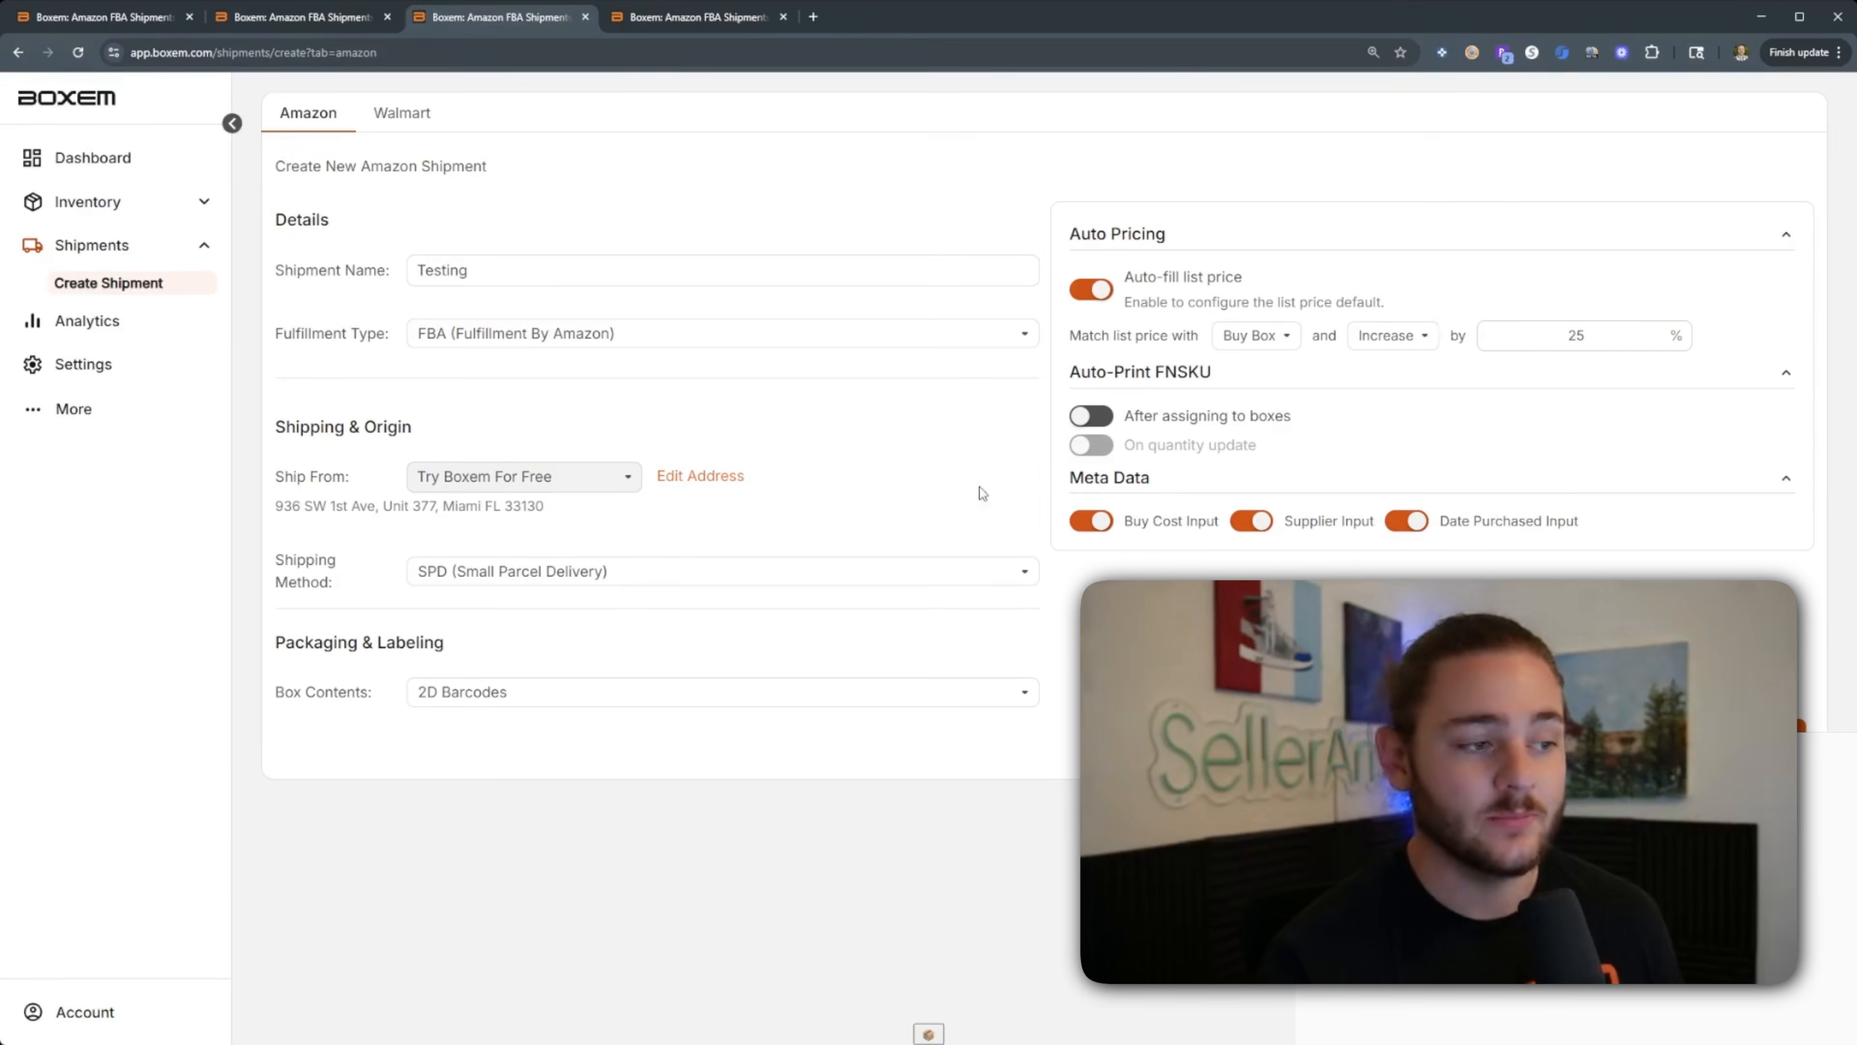
Return to the shipment being built and search its product selection for "stafford".
{"action": "left_click", "coordinate": [155, 19]}
{"action": "left_click", "coordinate": [497, 17]}
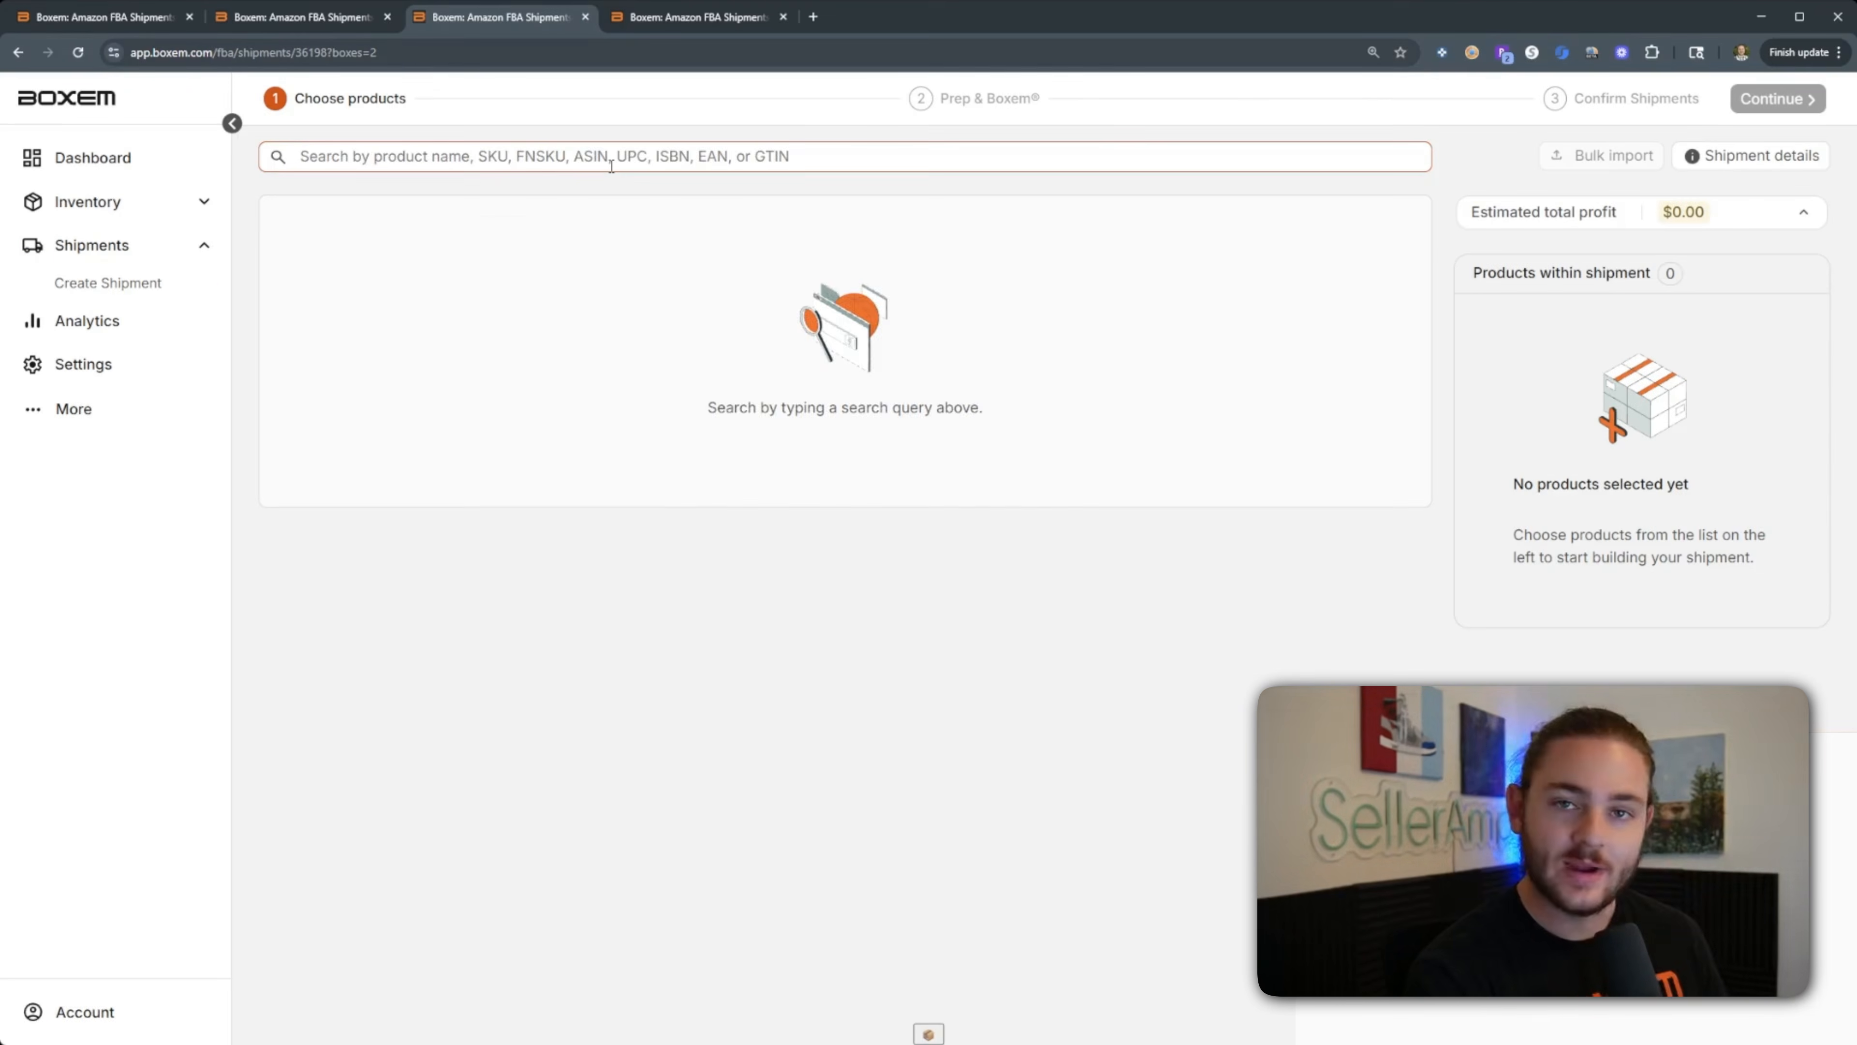
{"action": "left_click", "coordinate": [612, 166]}
{"action": "type", "text": "stafford"}
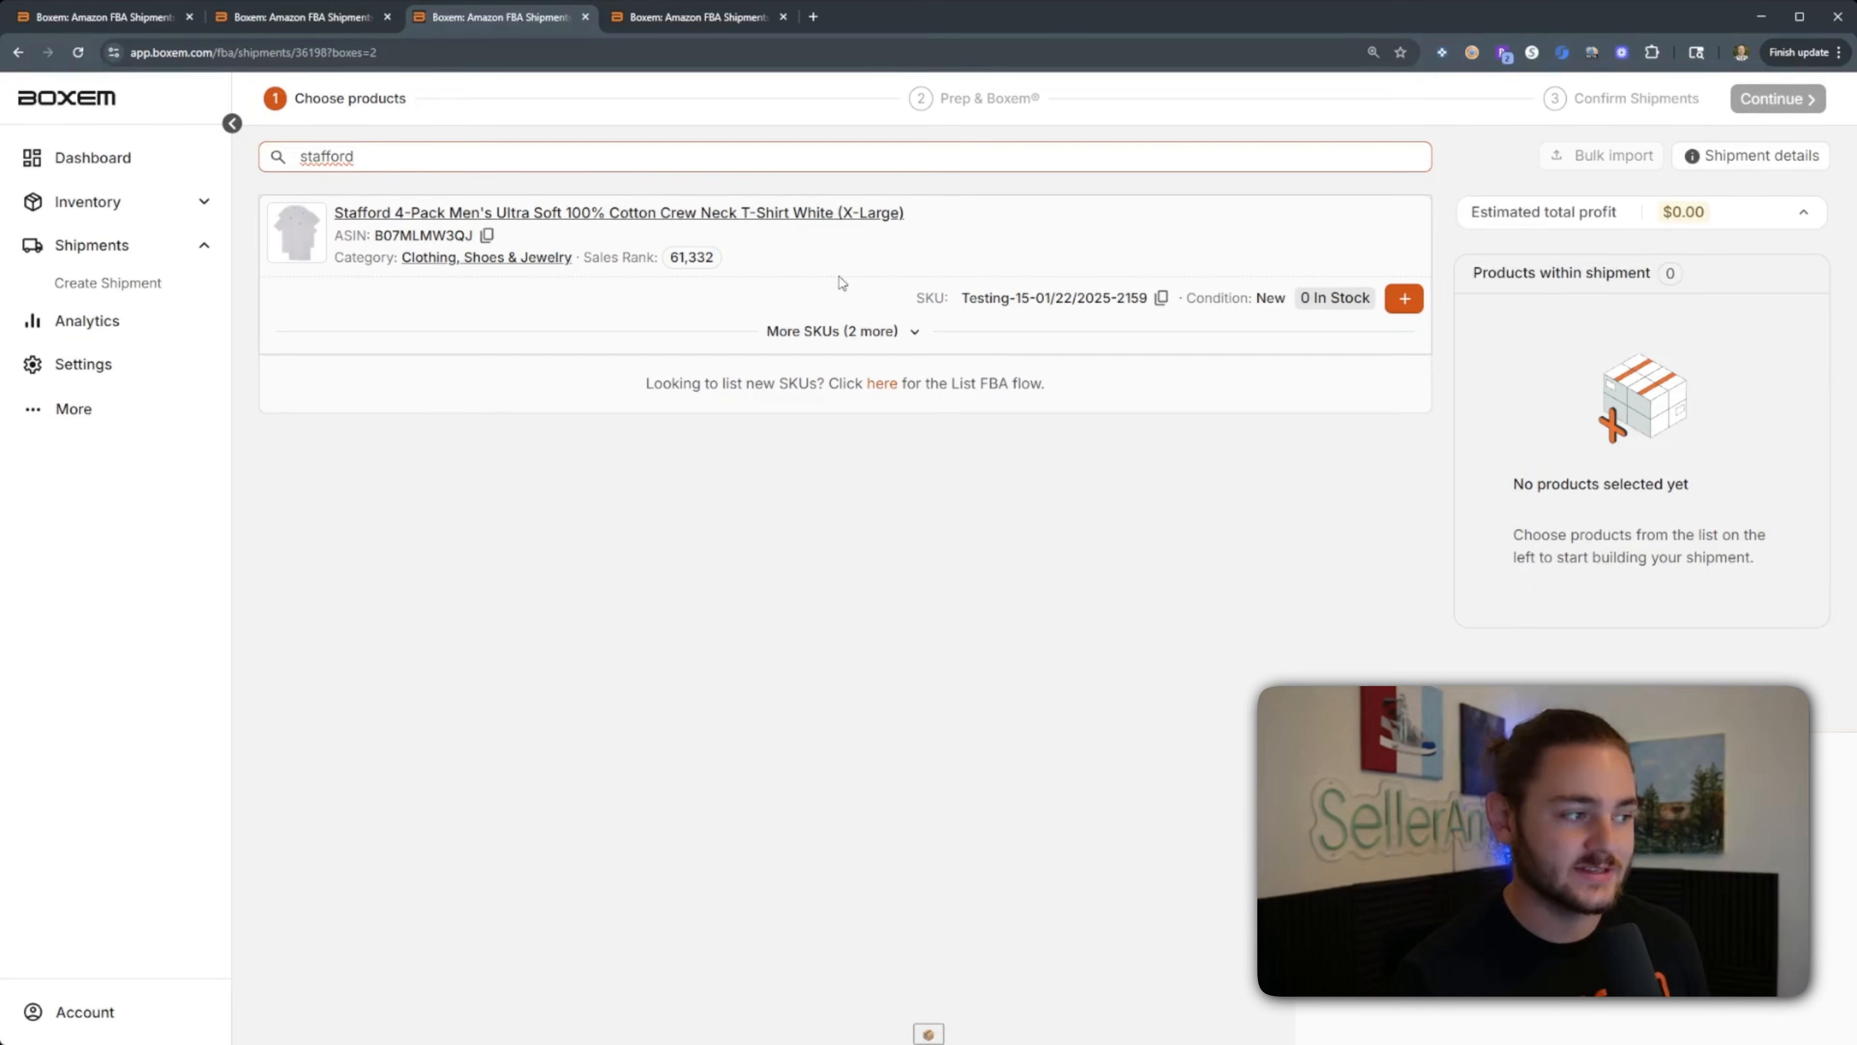
{"action": "double_click", "coordinate": [315, 157]}
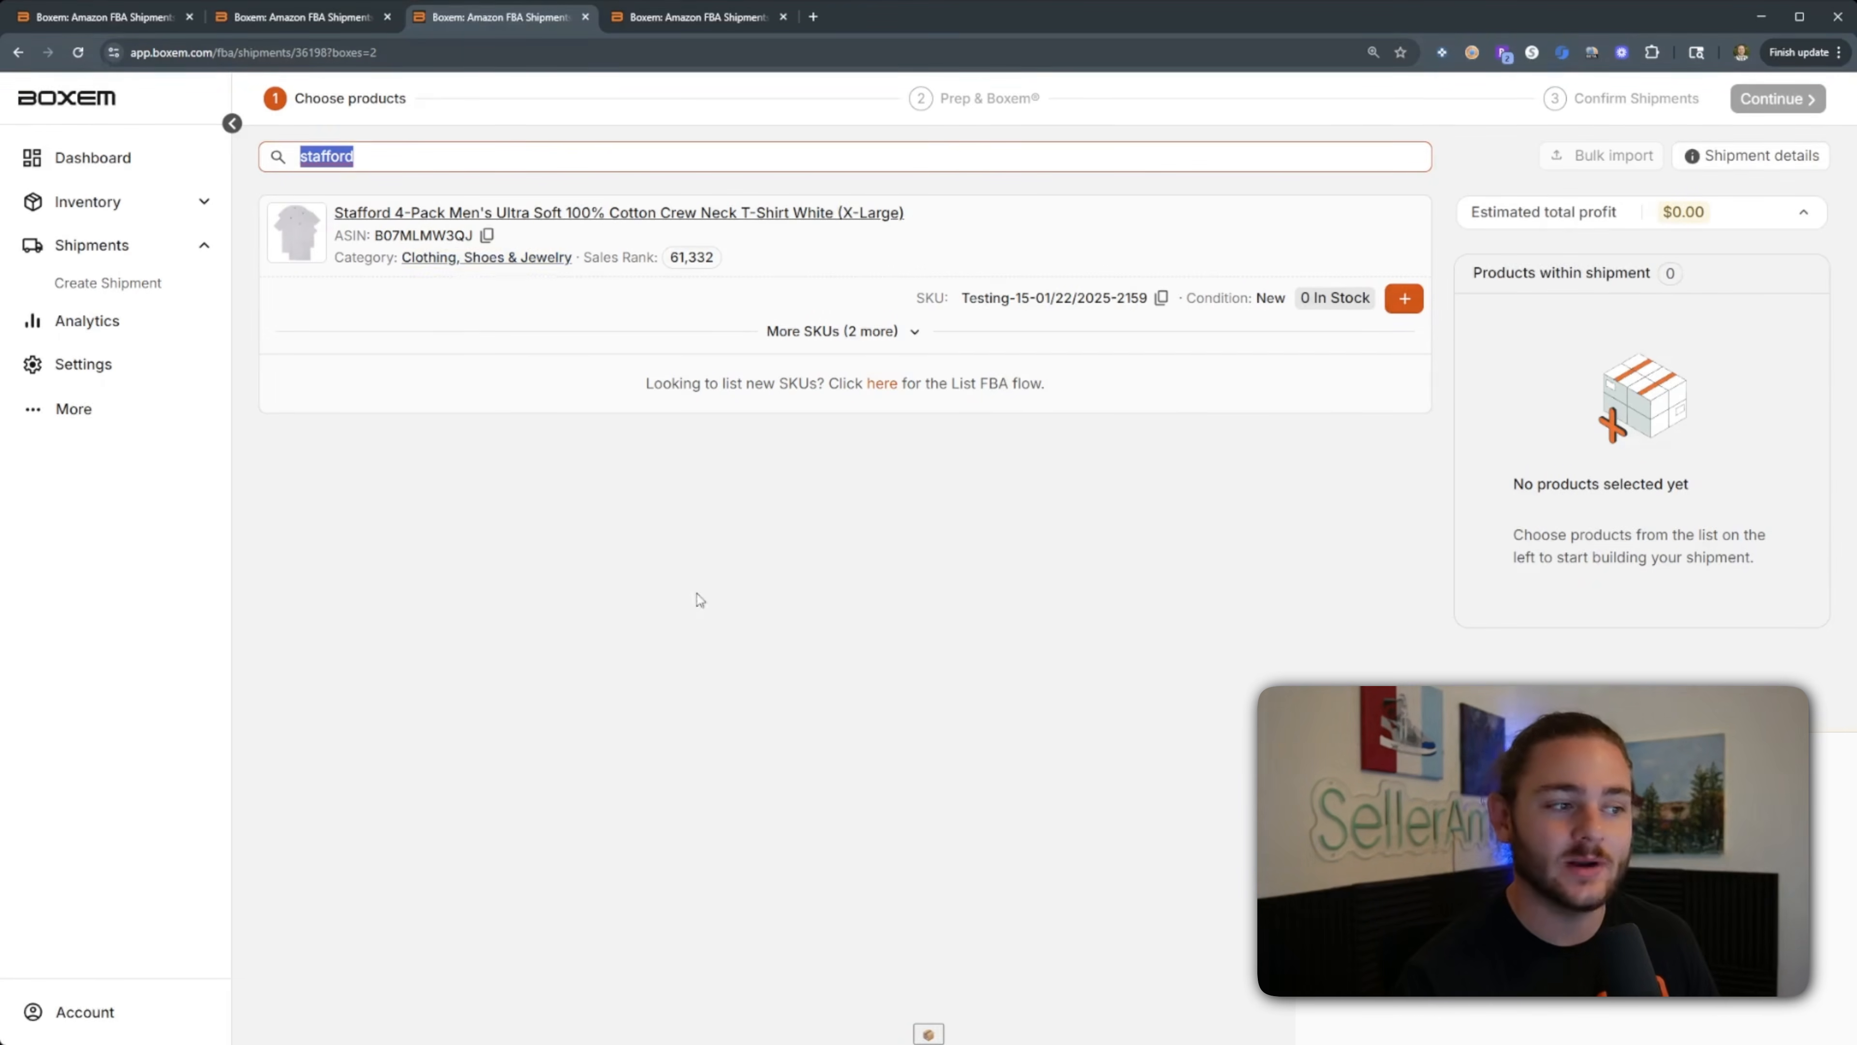
{"action": "left_click", "coordinate": [898, 607]}
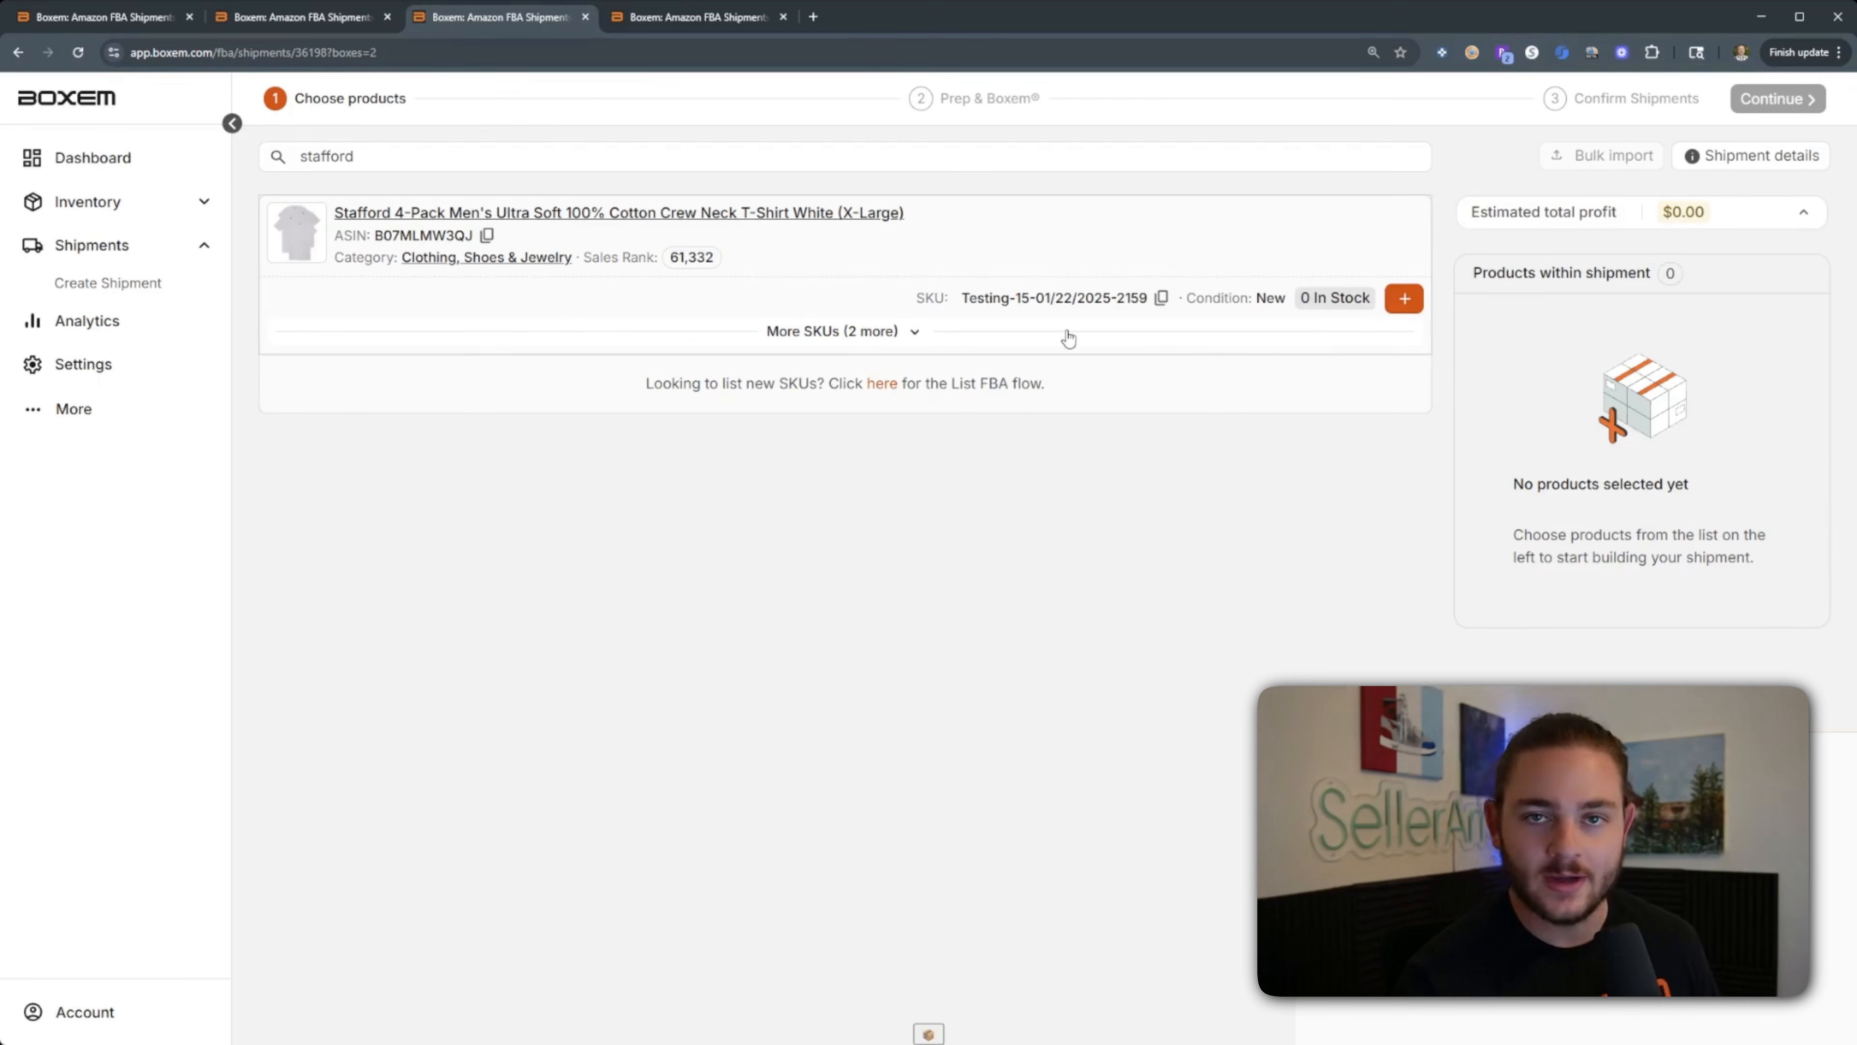
{"action": "left_click", "coordinate": [1403, 300]}
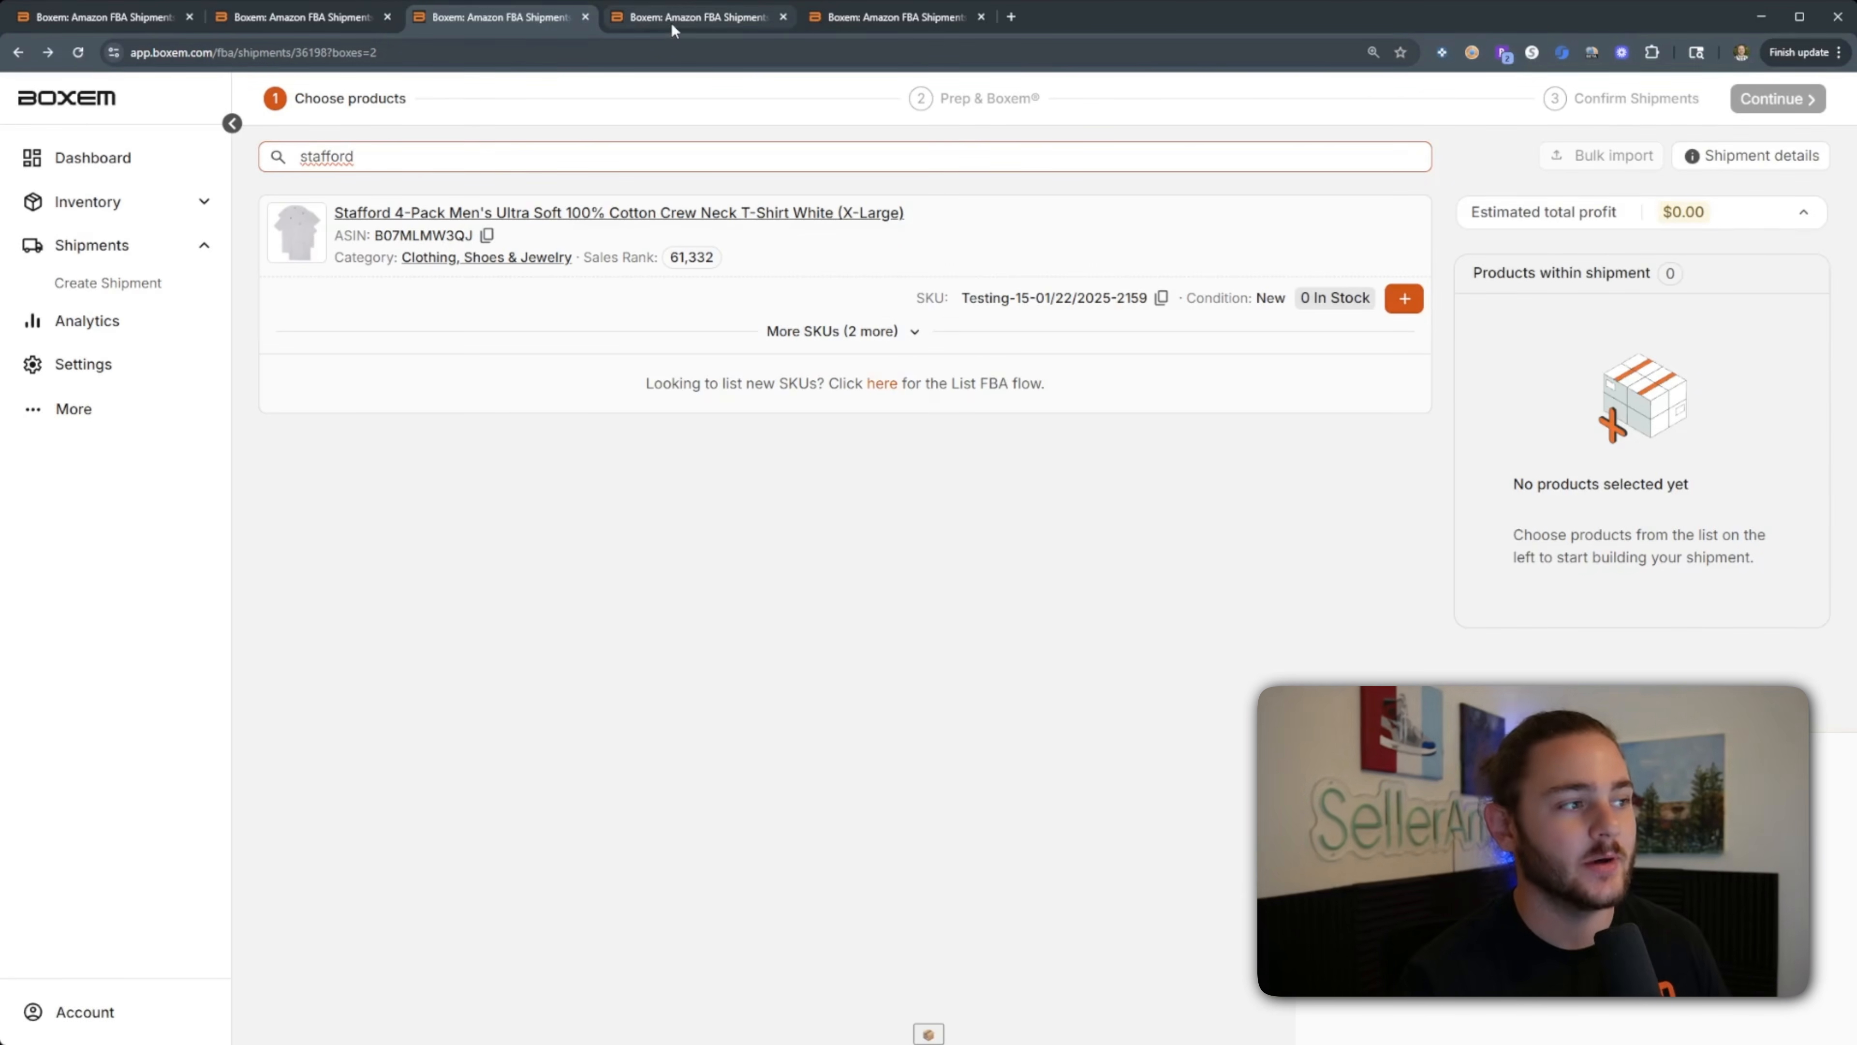
Open the FBA listing creation page from the inventory area and search for "stafford t".
{"action": "left_click", "coordinate": [203, 207]}
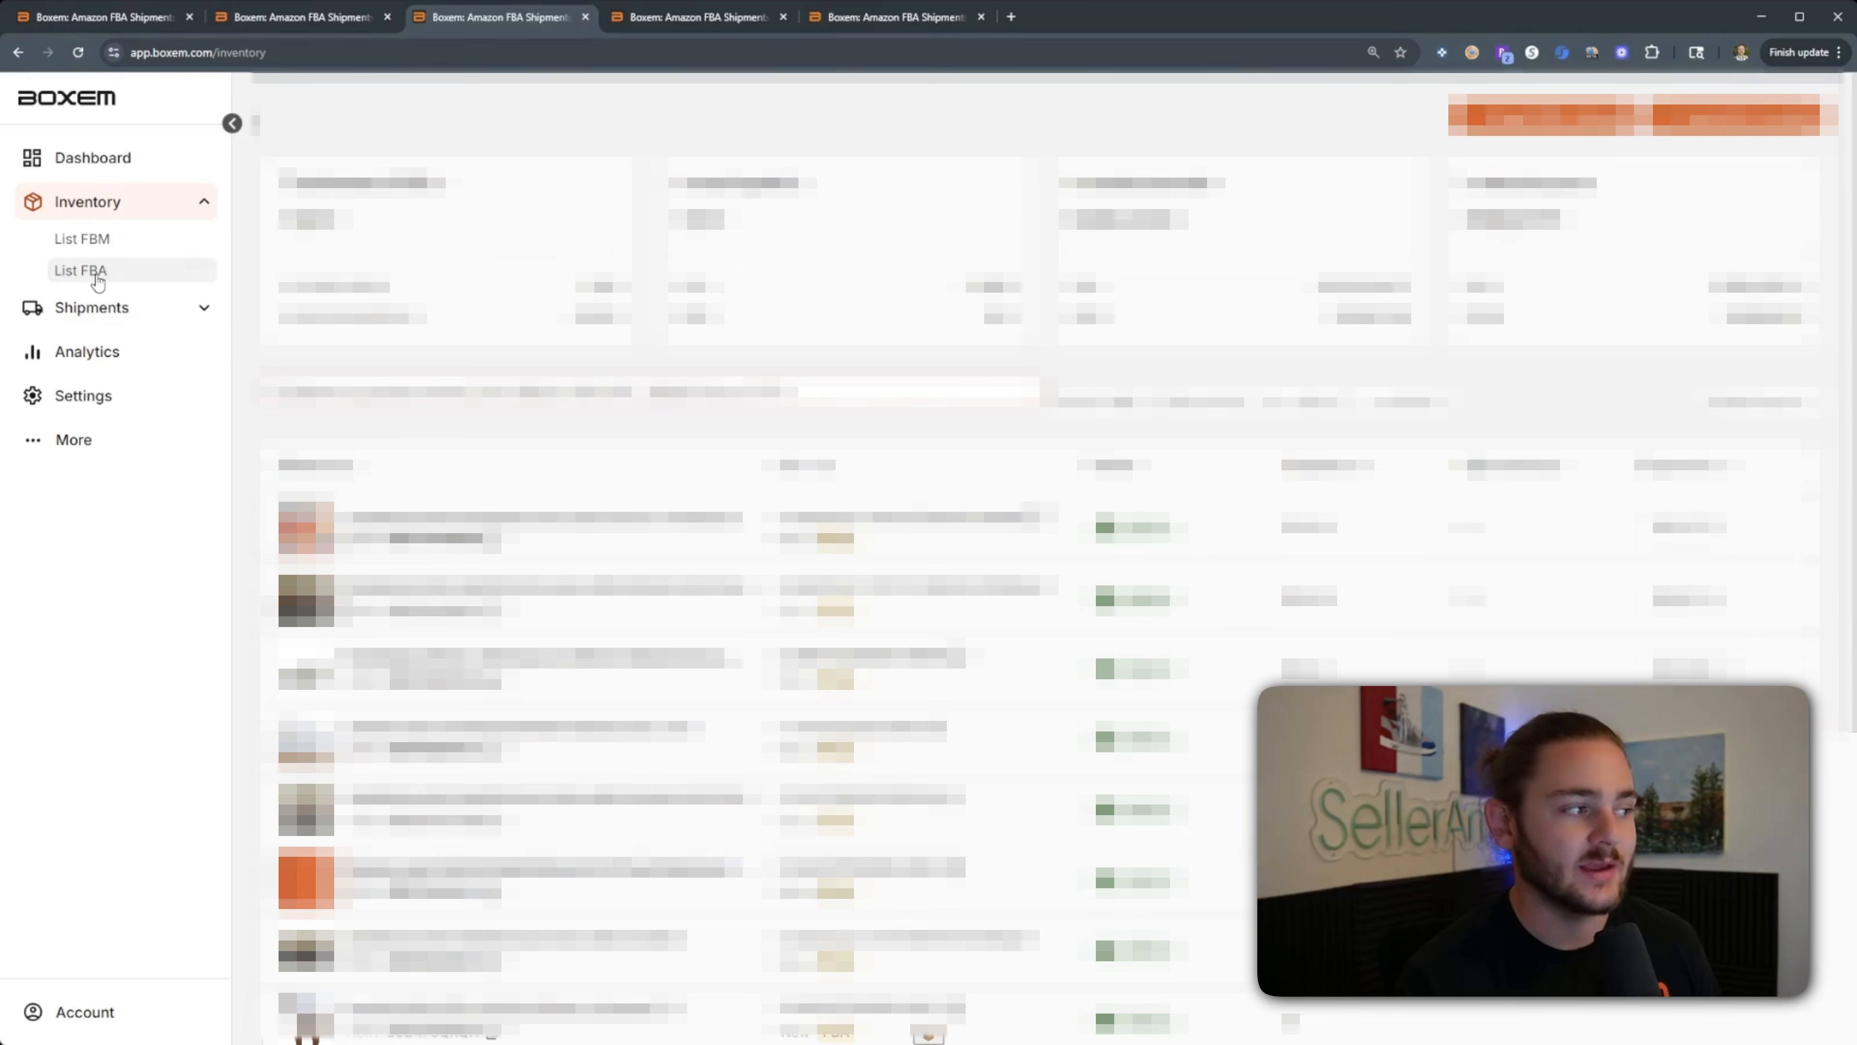
{"action": "left_click", "coordinate": [97, 277]}
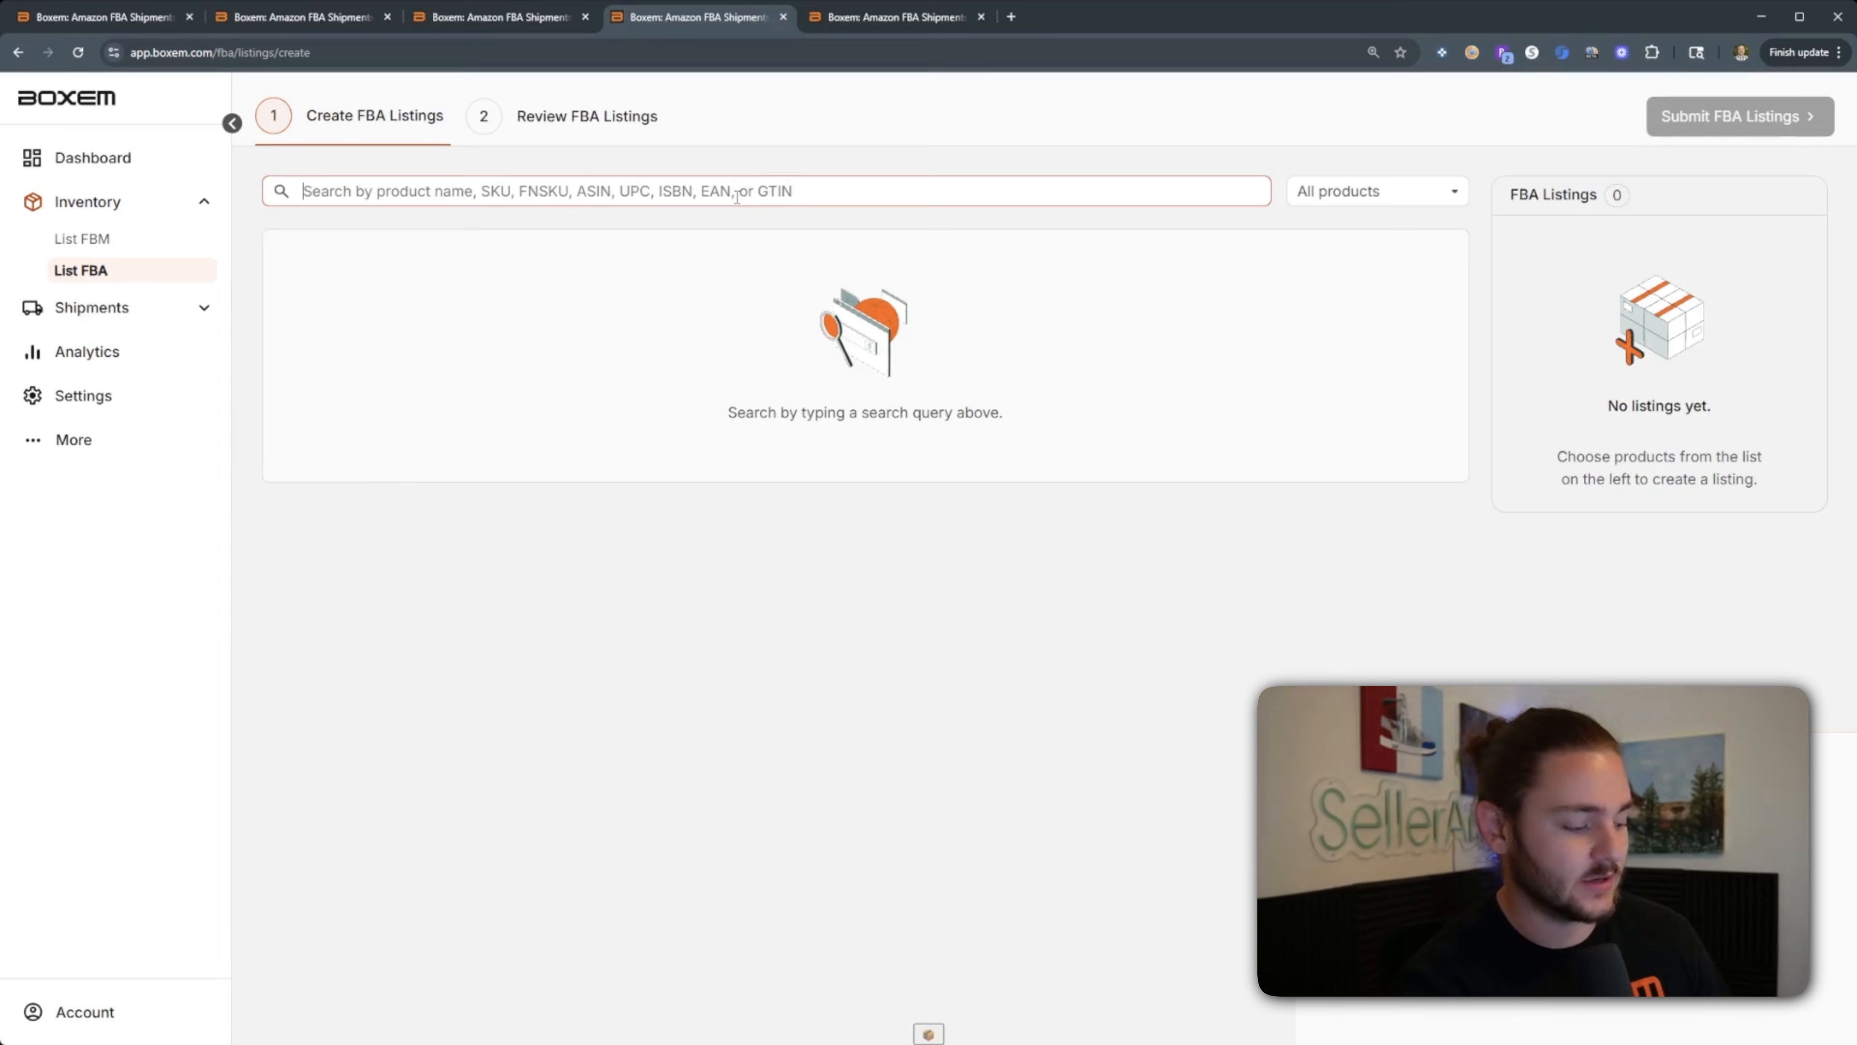
{"action": "type", "text": "staffor"}
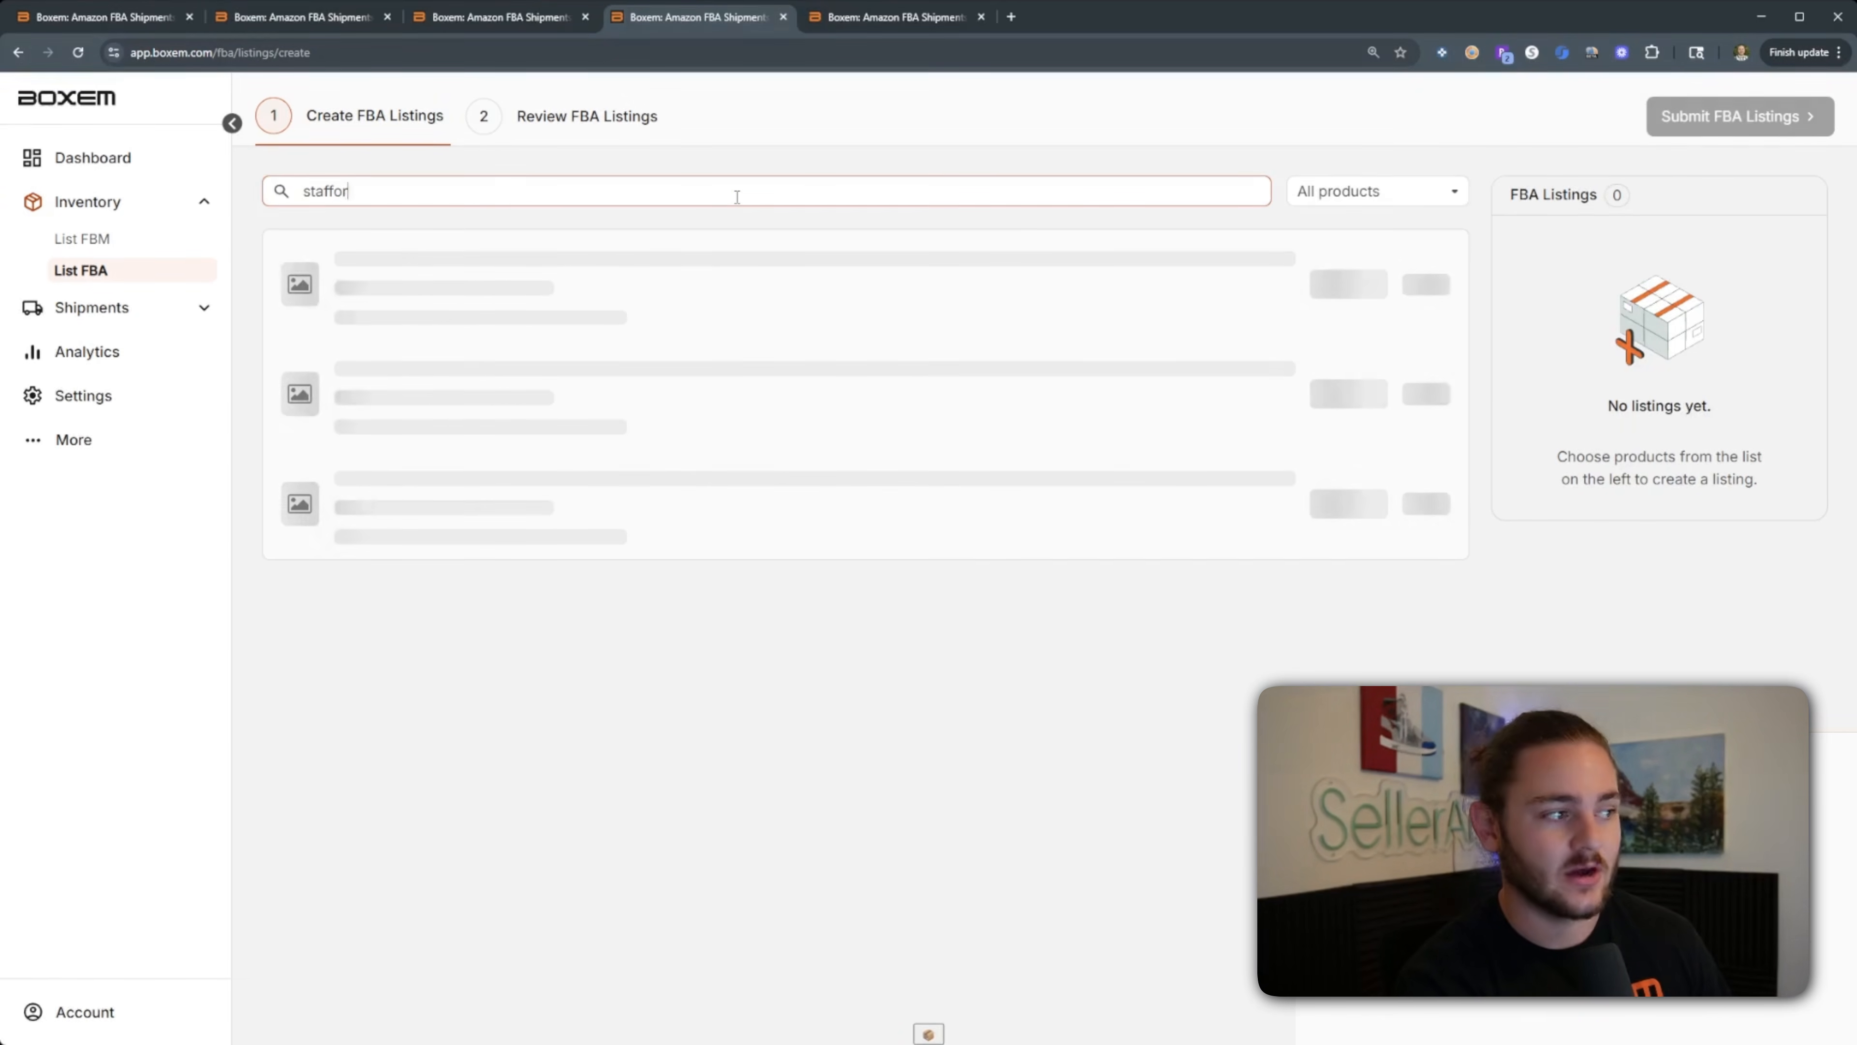
{"action": "type", "text": "d t"}
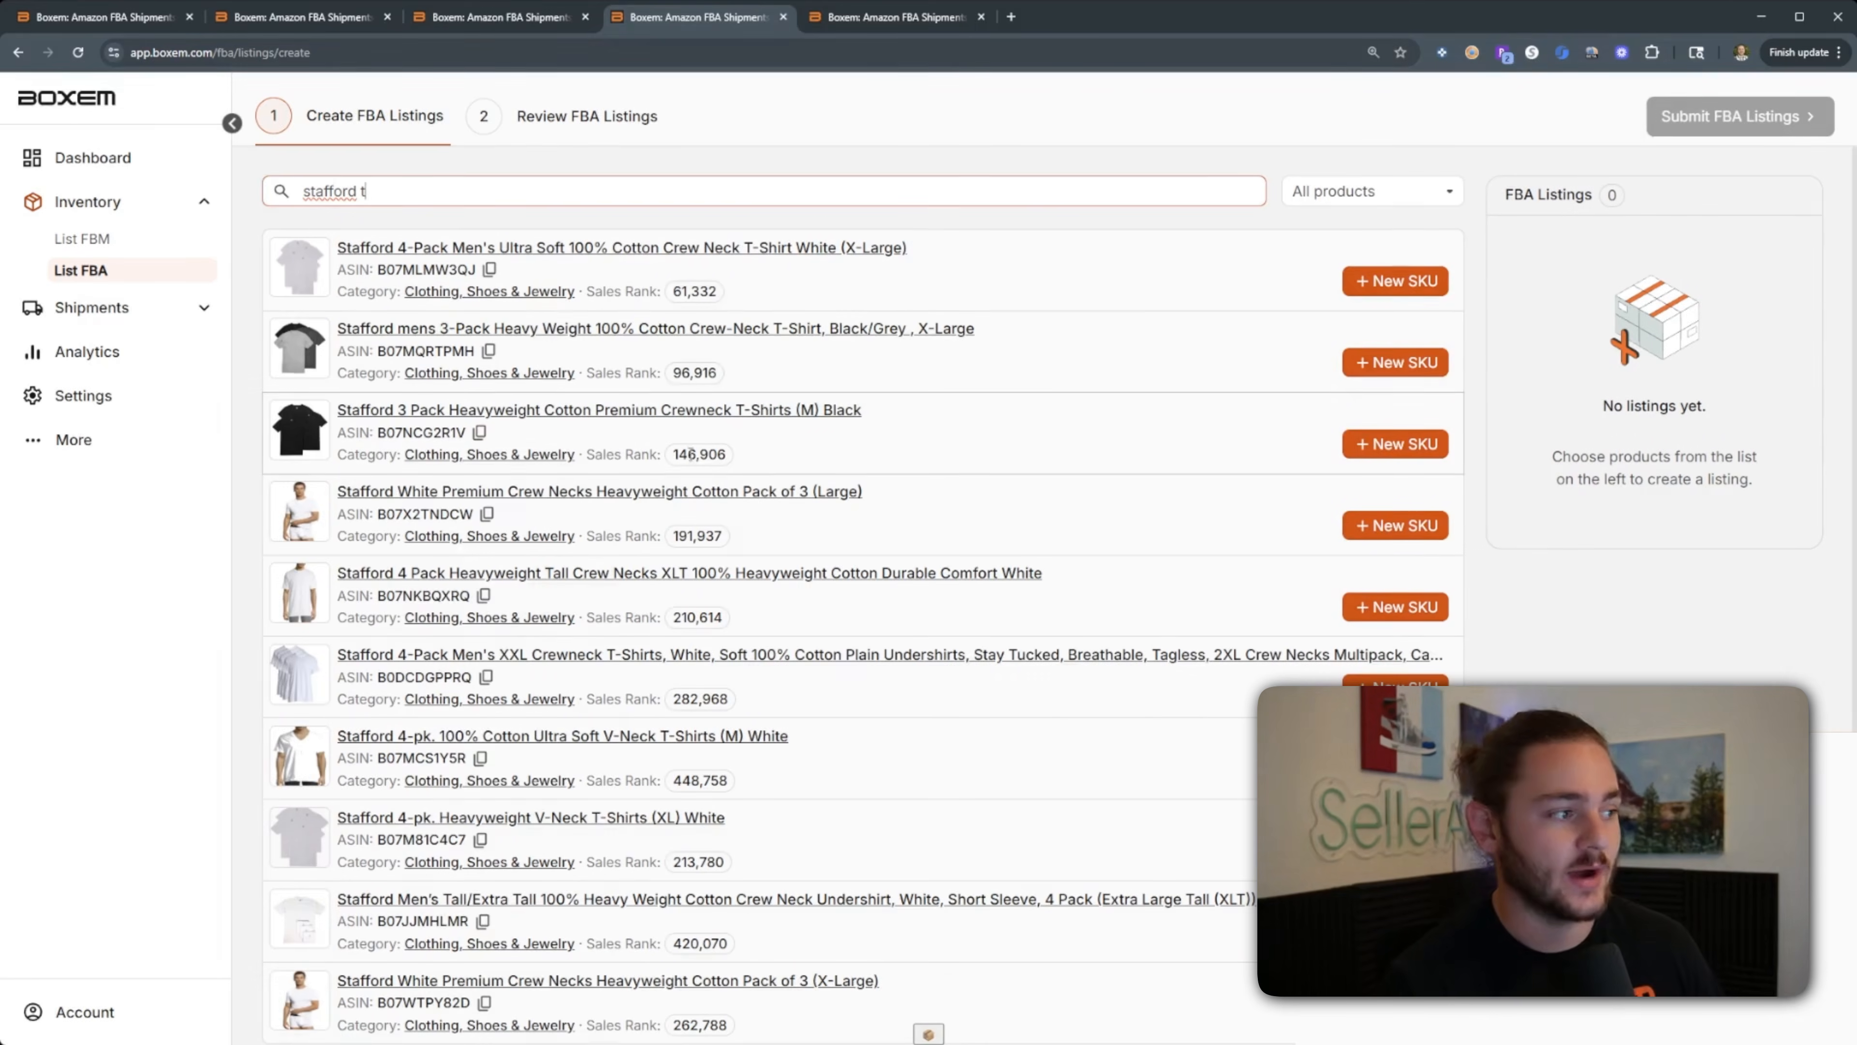
Start a new SKU for the Stafford mens 3-Pack Heavy Weight T-Shirt, Black/Grey, X-Large, with a buy cost of $15.
{"action": "left_click", "coordinate": [1381, 366]}
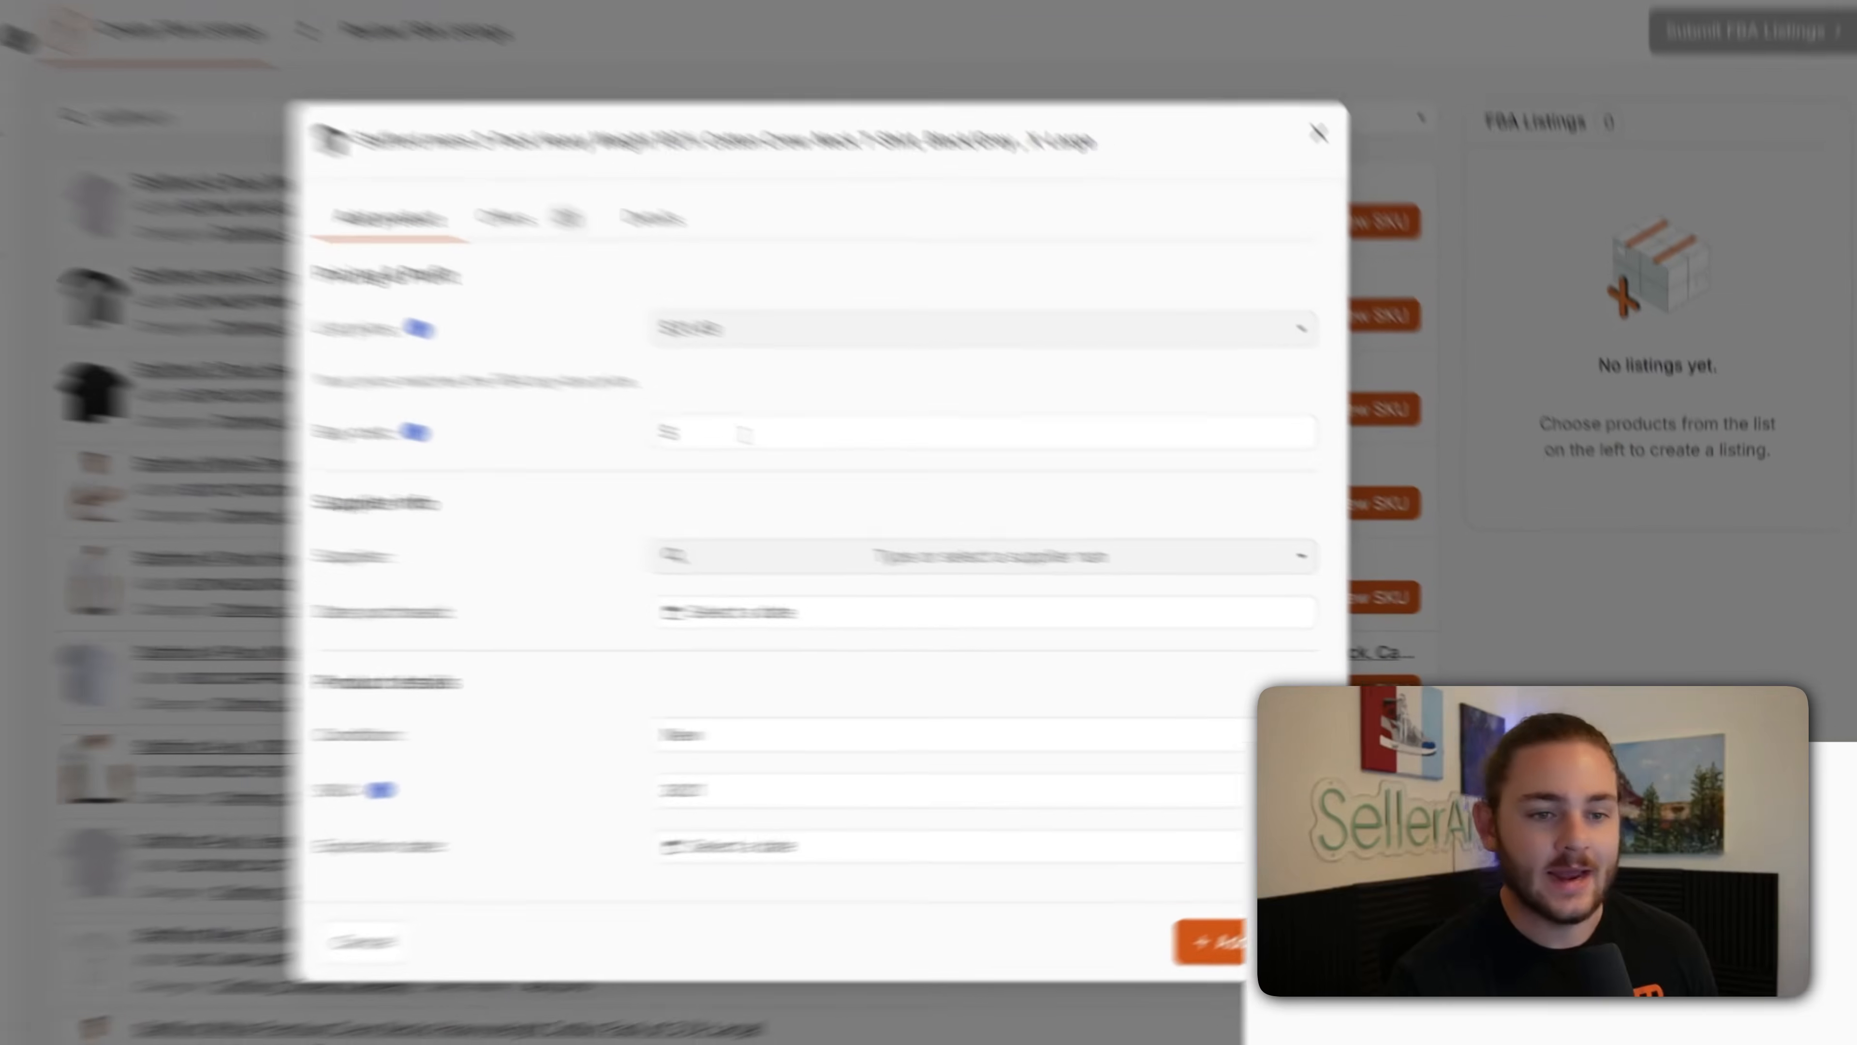
{"action": "left_click", "coordinate": [862, 467]}
{"action": "type", "text": "15"}
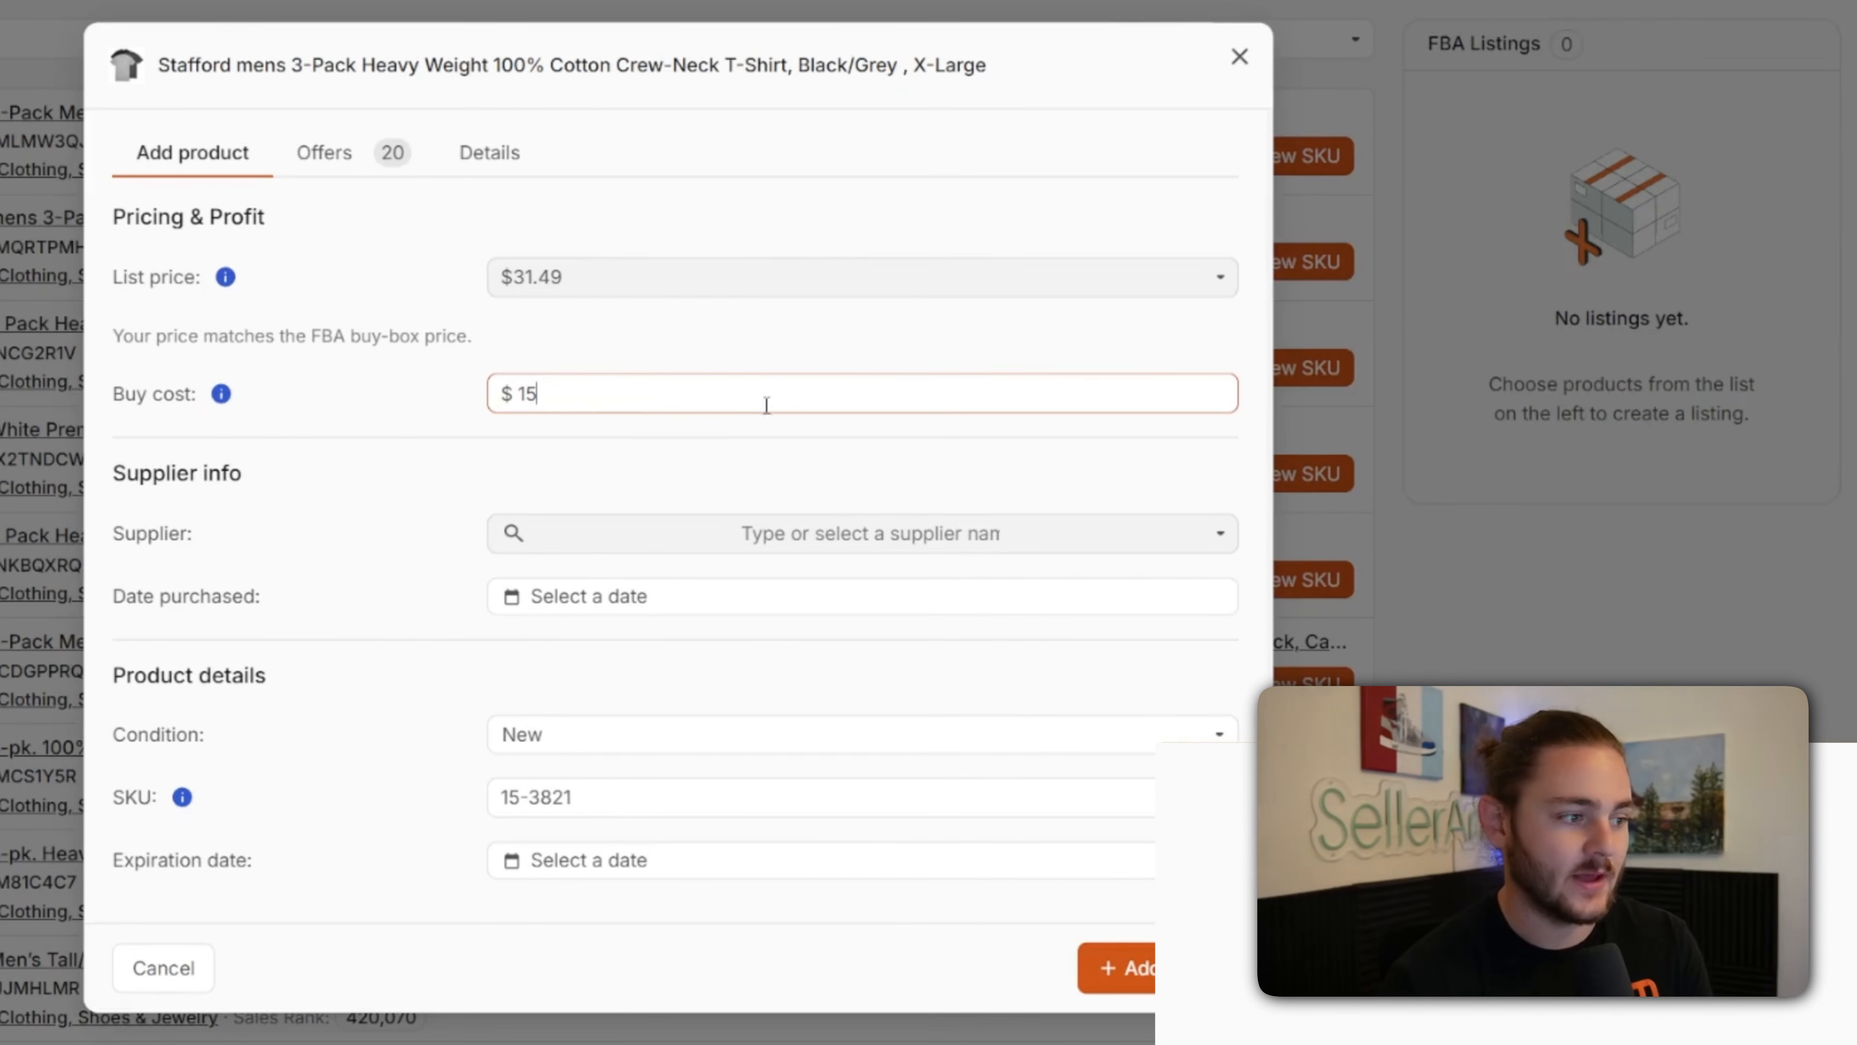
Set the listing's supplier to Nordstrom and its purchase date to 7/30/2025.
{"action": "left_click", "coordinate": [733, 540]}
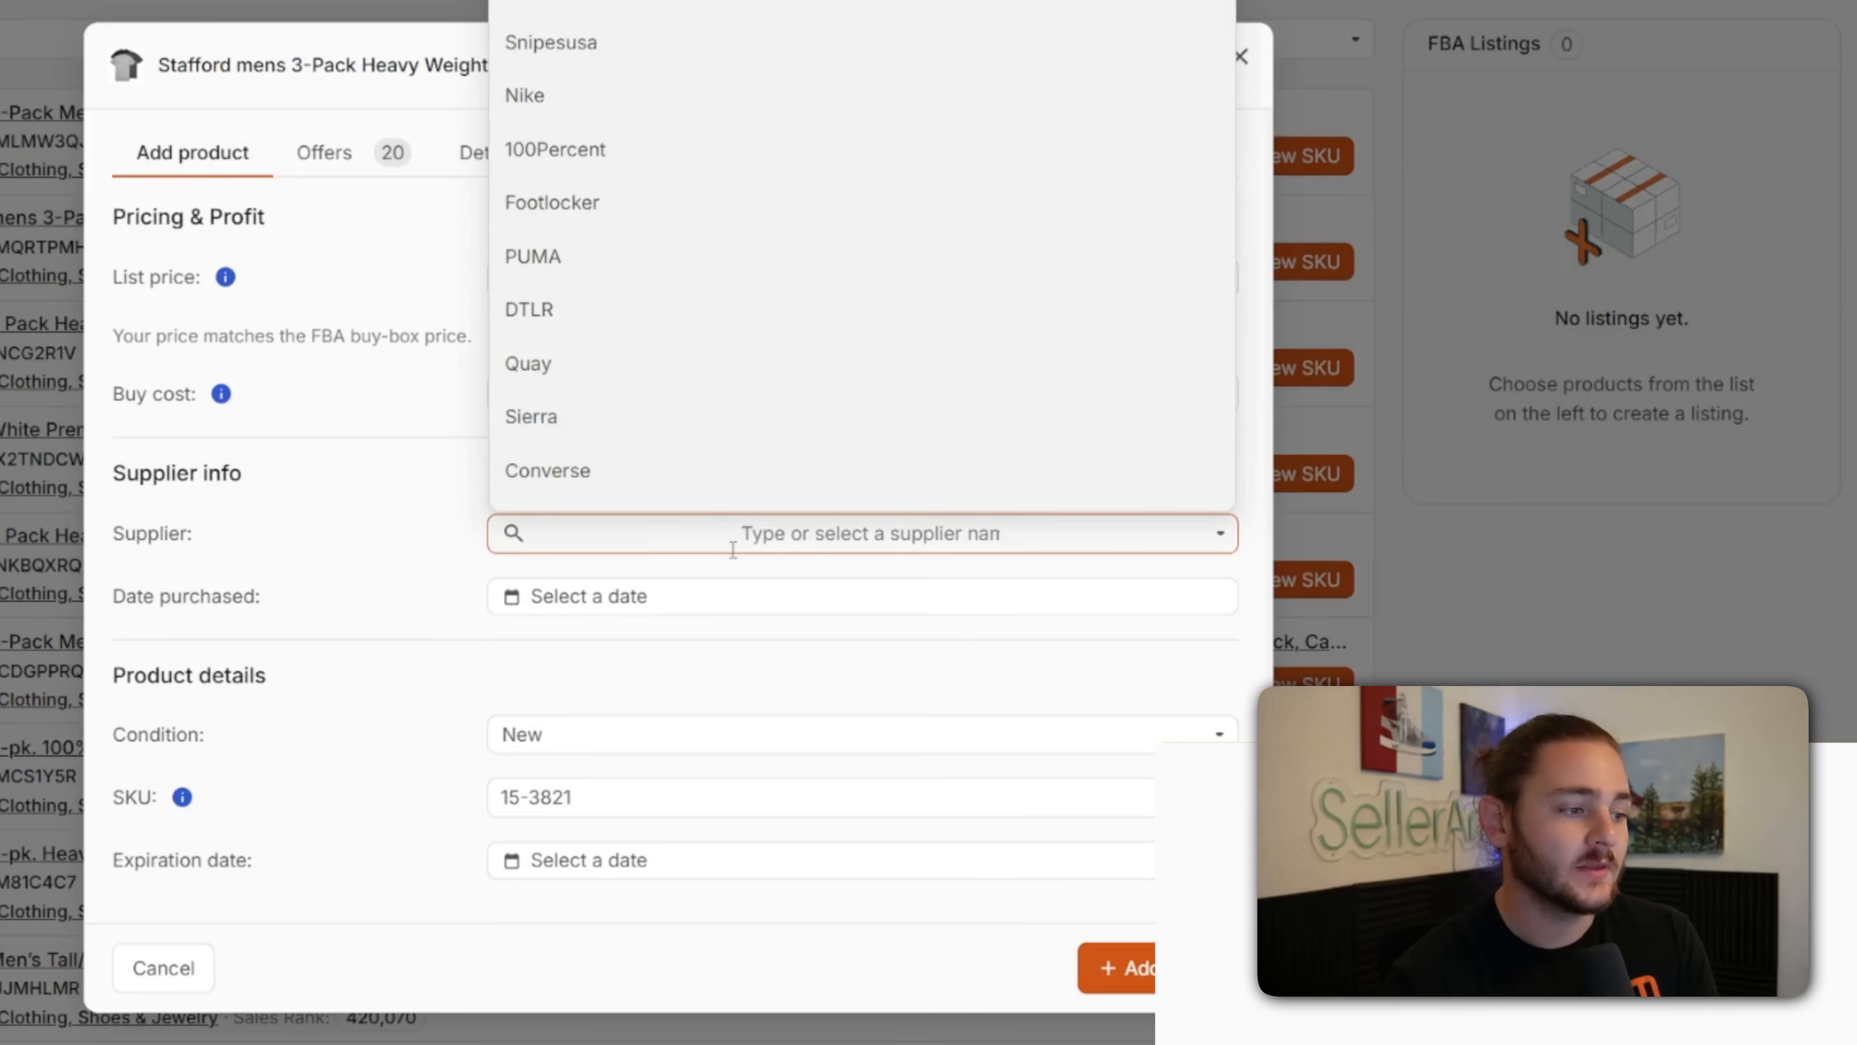
{"action": "type", "text": "Nord"}
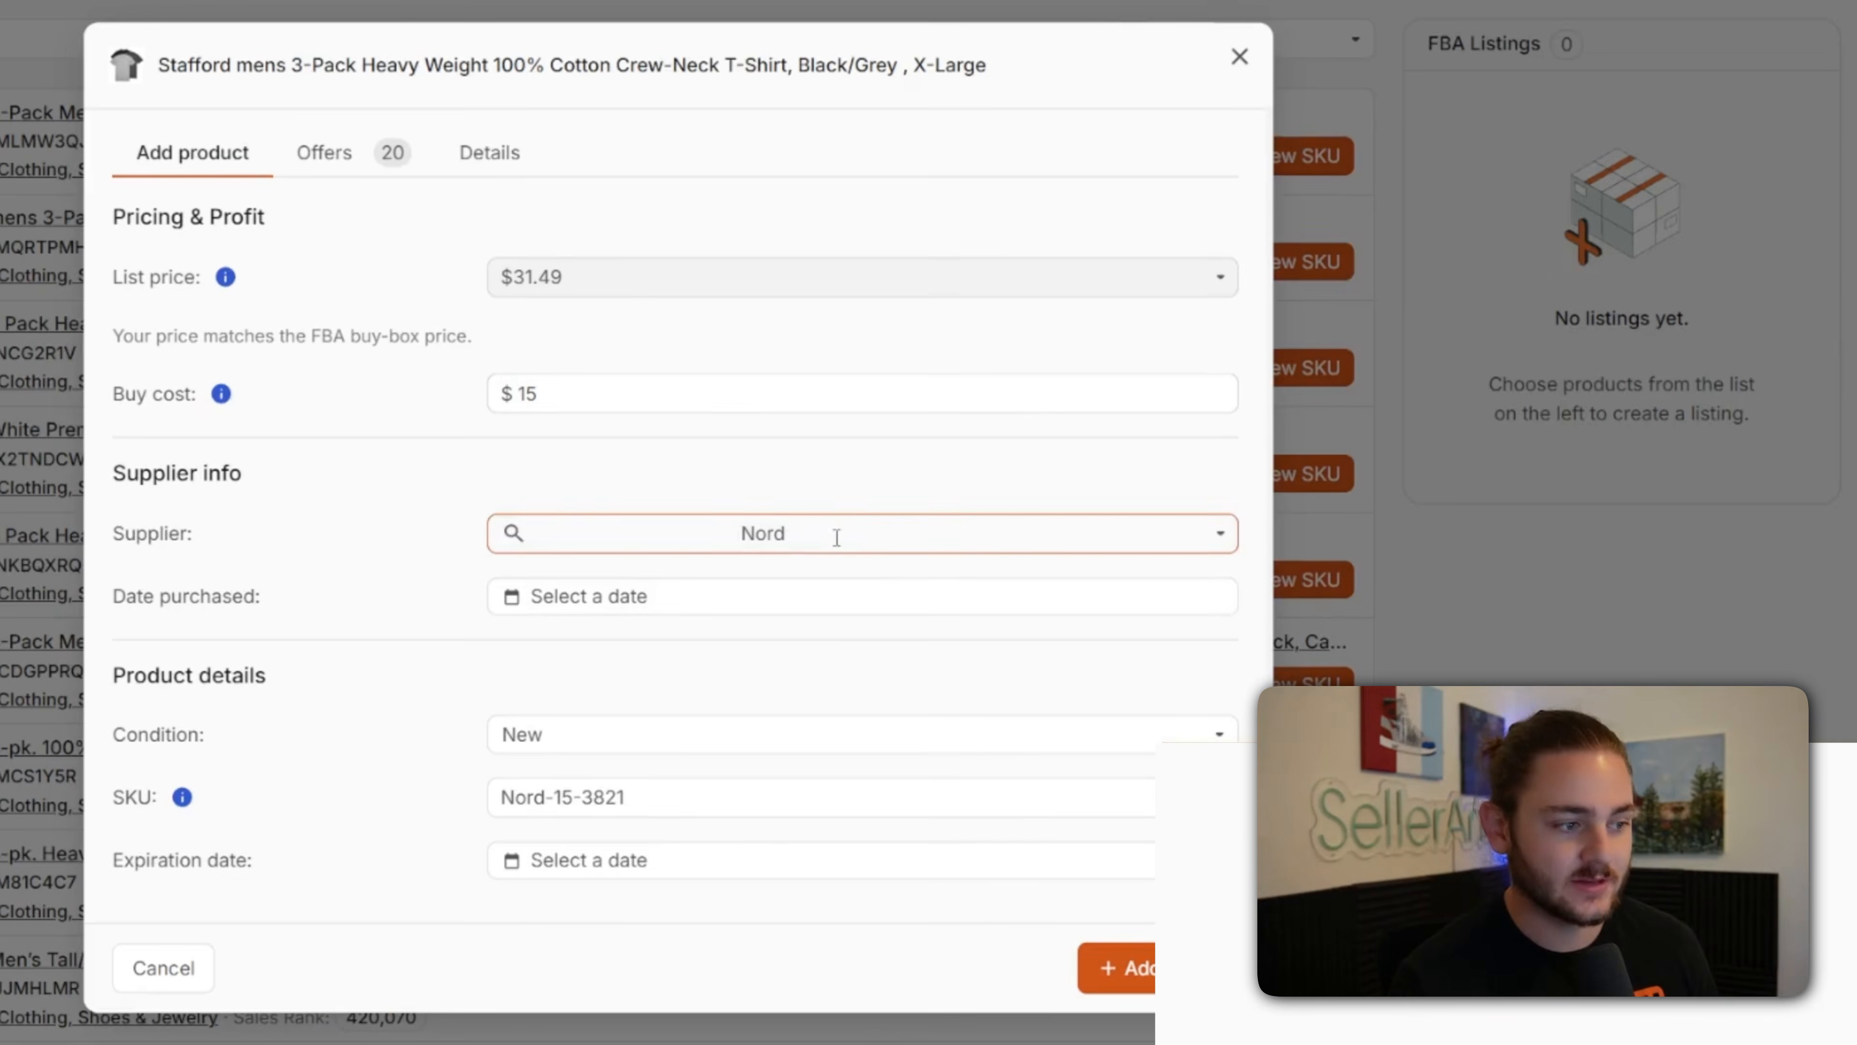
{"action": "key", "text": "Return"}
{"action": "left_click", "coordinate": [787, 607]}
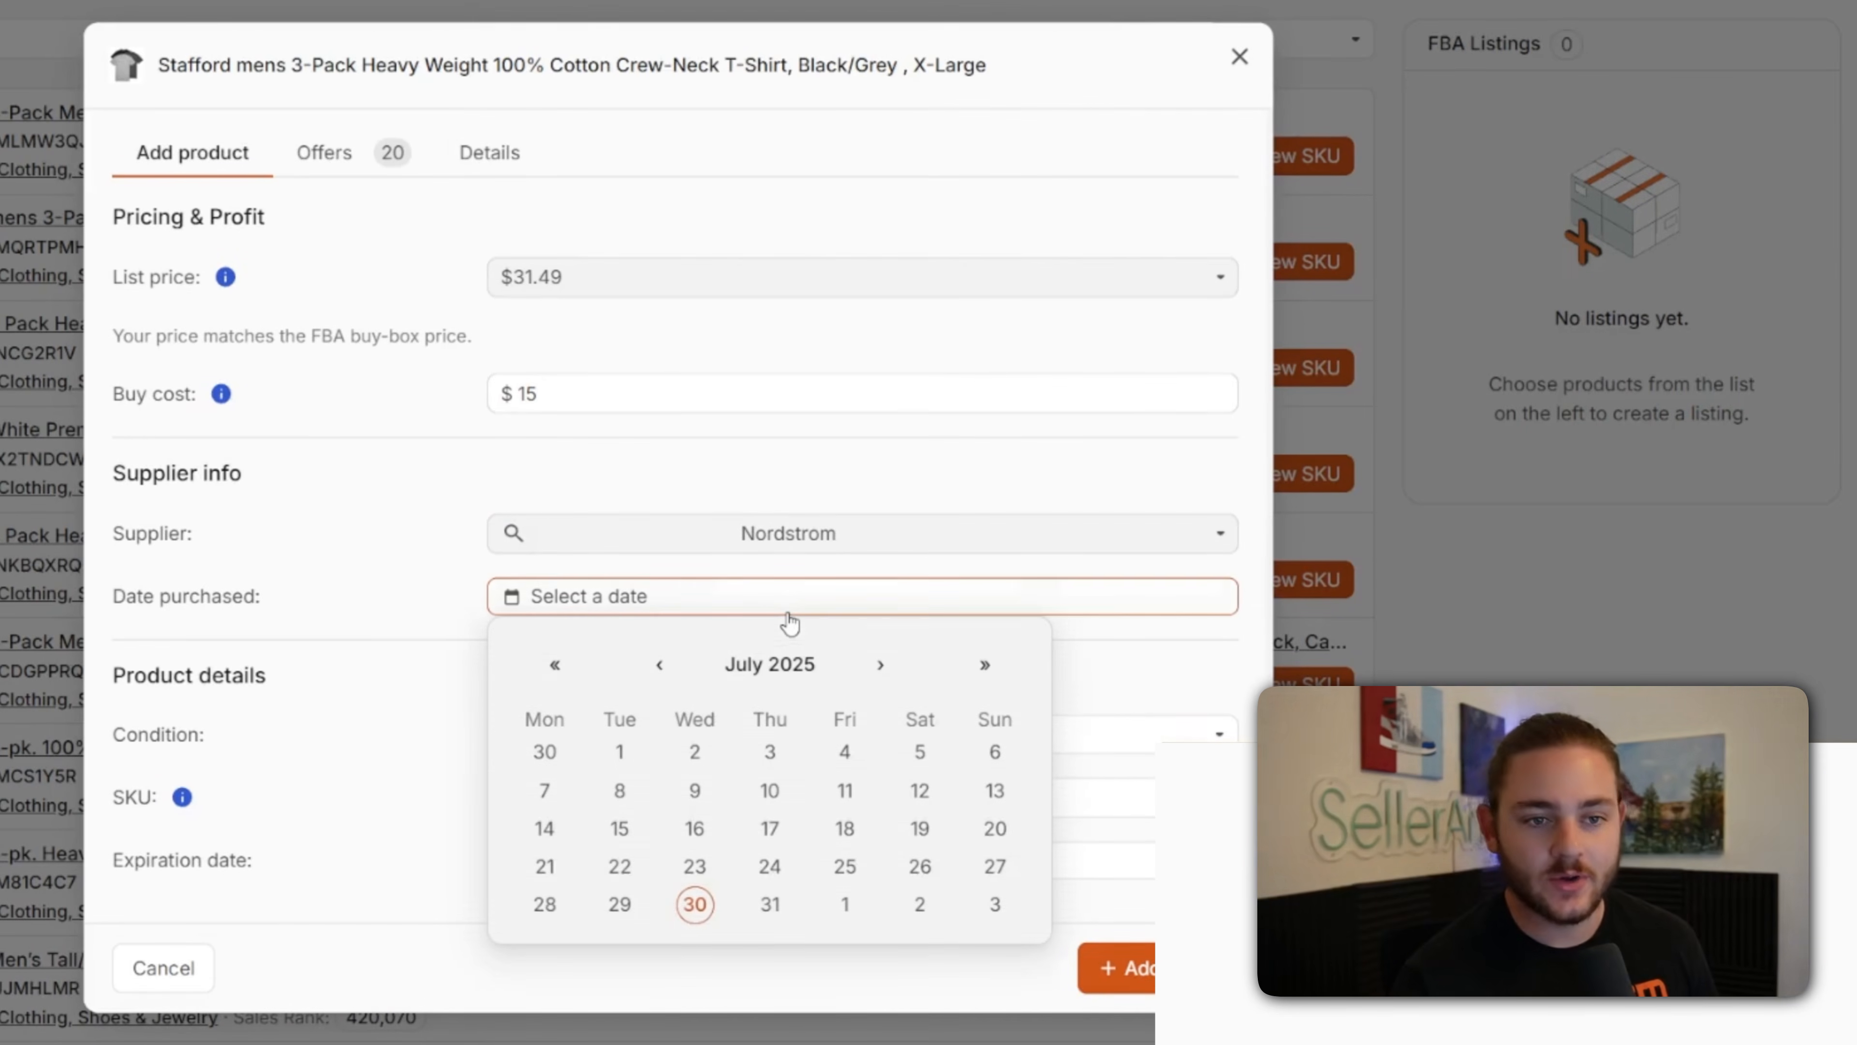
{"action": "left_click", "coordinate": [694, 909]}
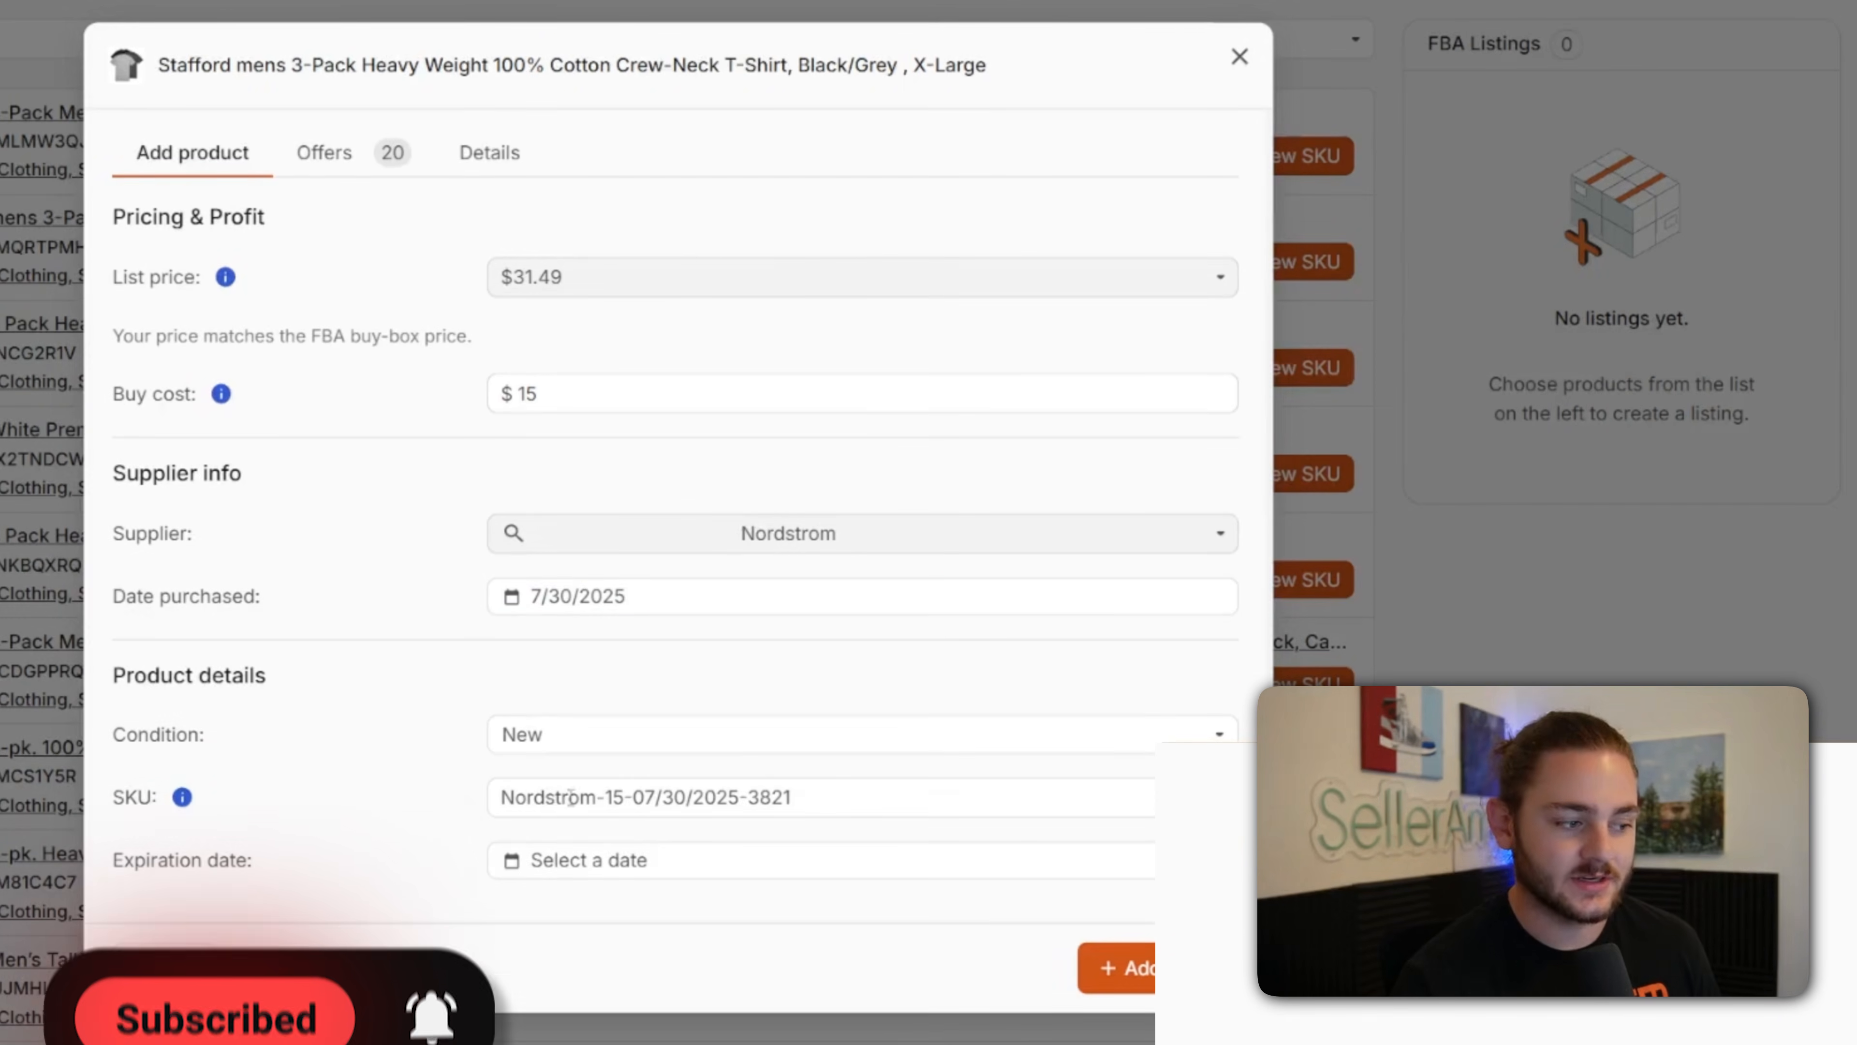
Examine the supplier, buy cost and purchase date parts of the generated SKU.
{"action": "left_click_drag", "start_coordinate": [812, 793], "coordinate": [497, 795]}
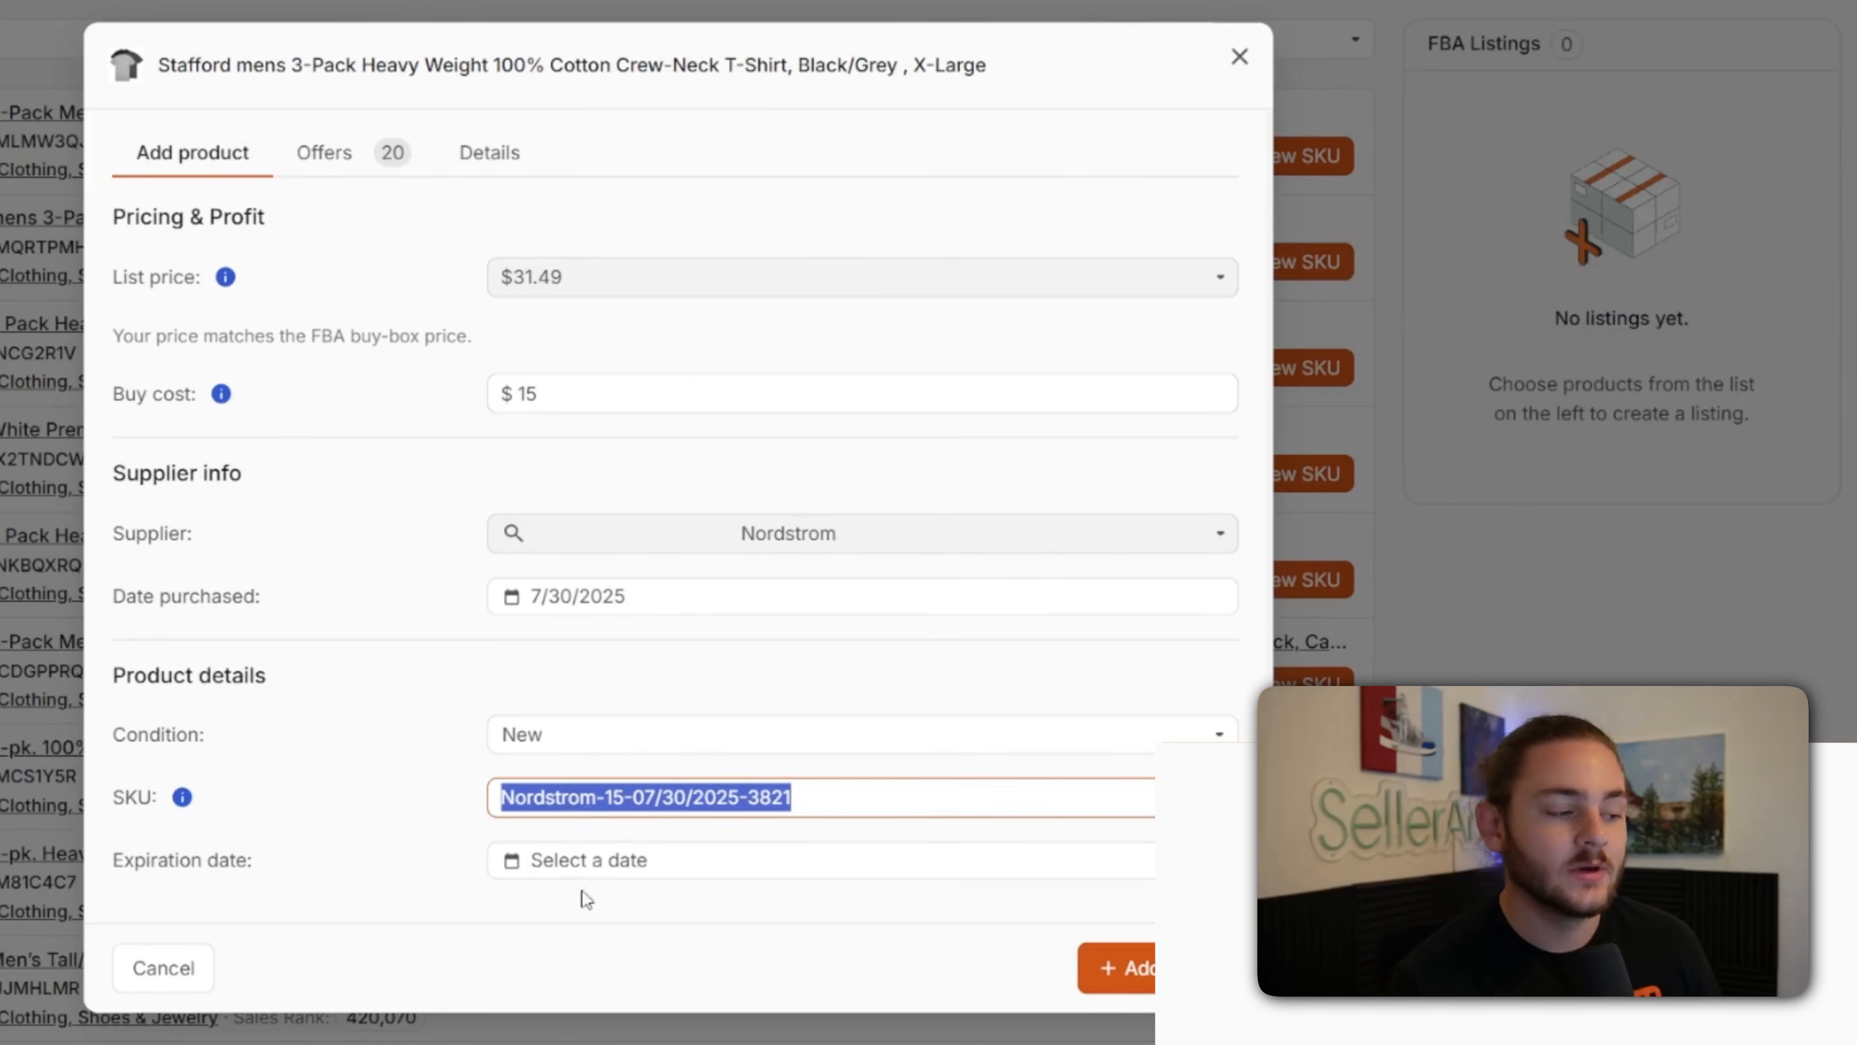
{"action": "double_click", "coordinate": [571, 799]}
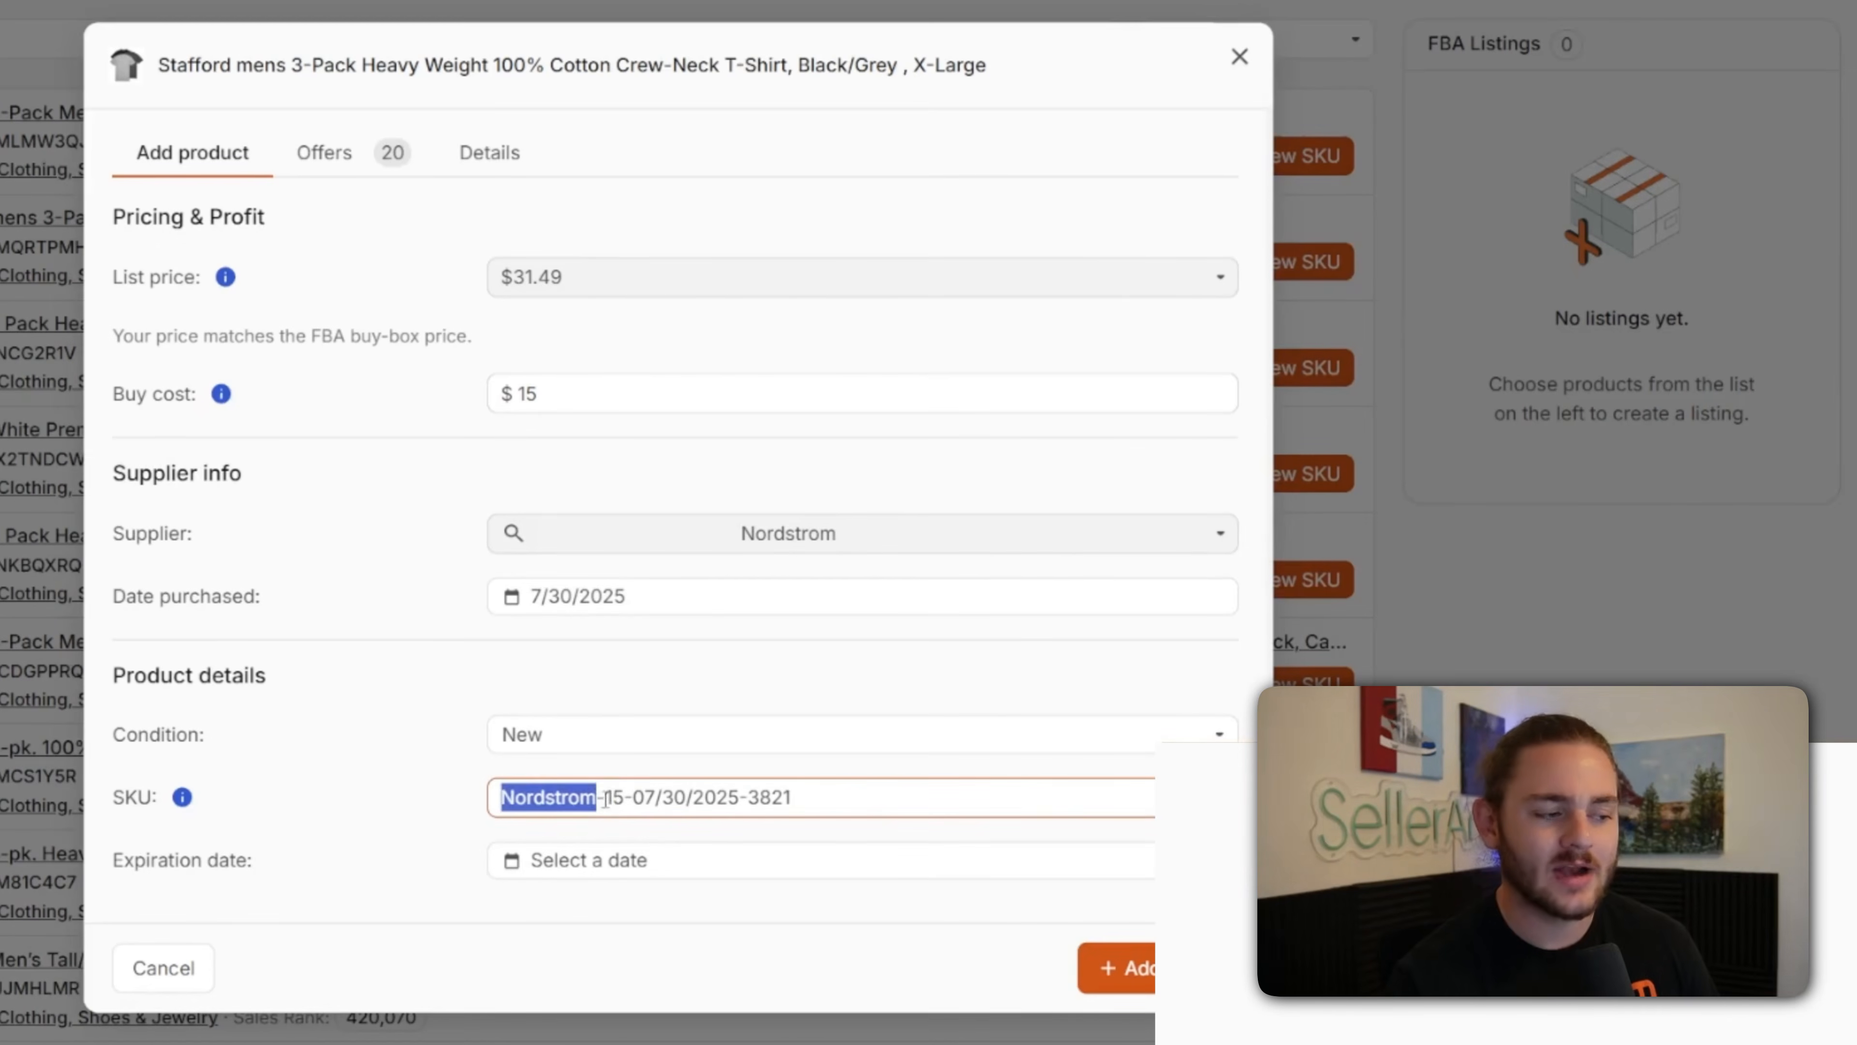
{"action": "double_click", "coordinate": [621, 797]}
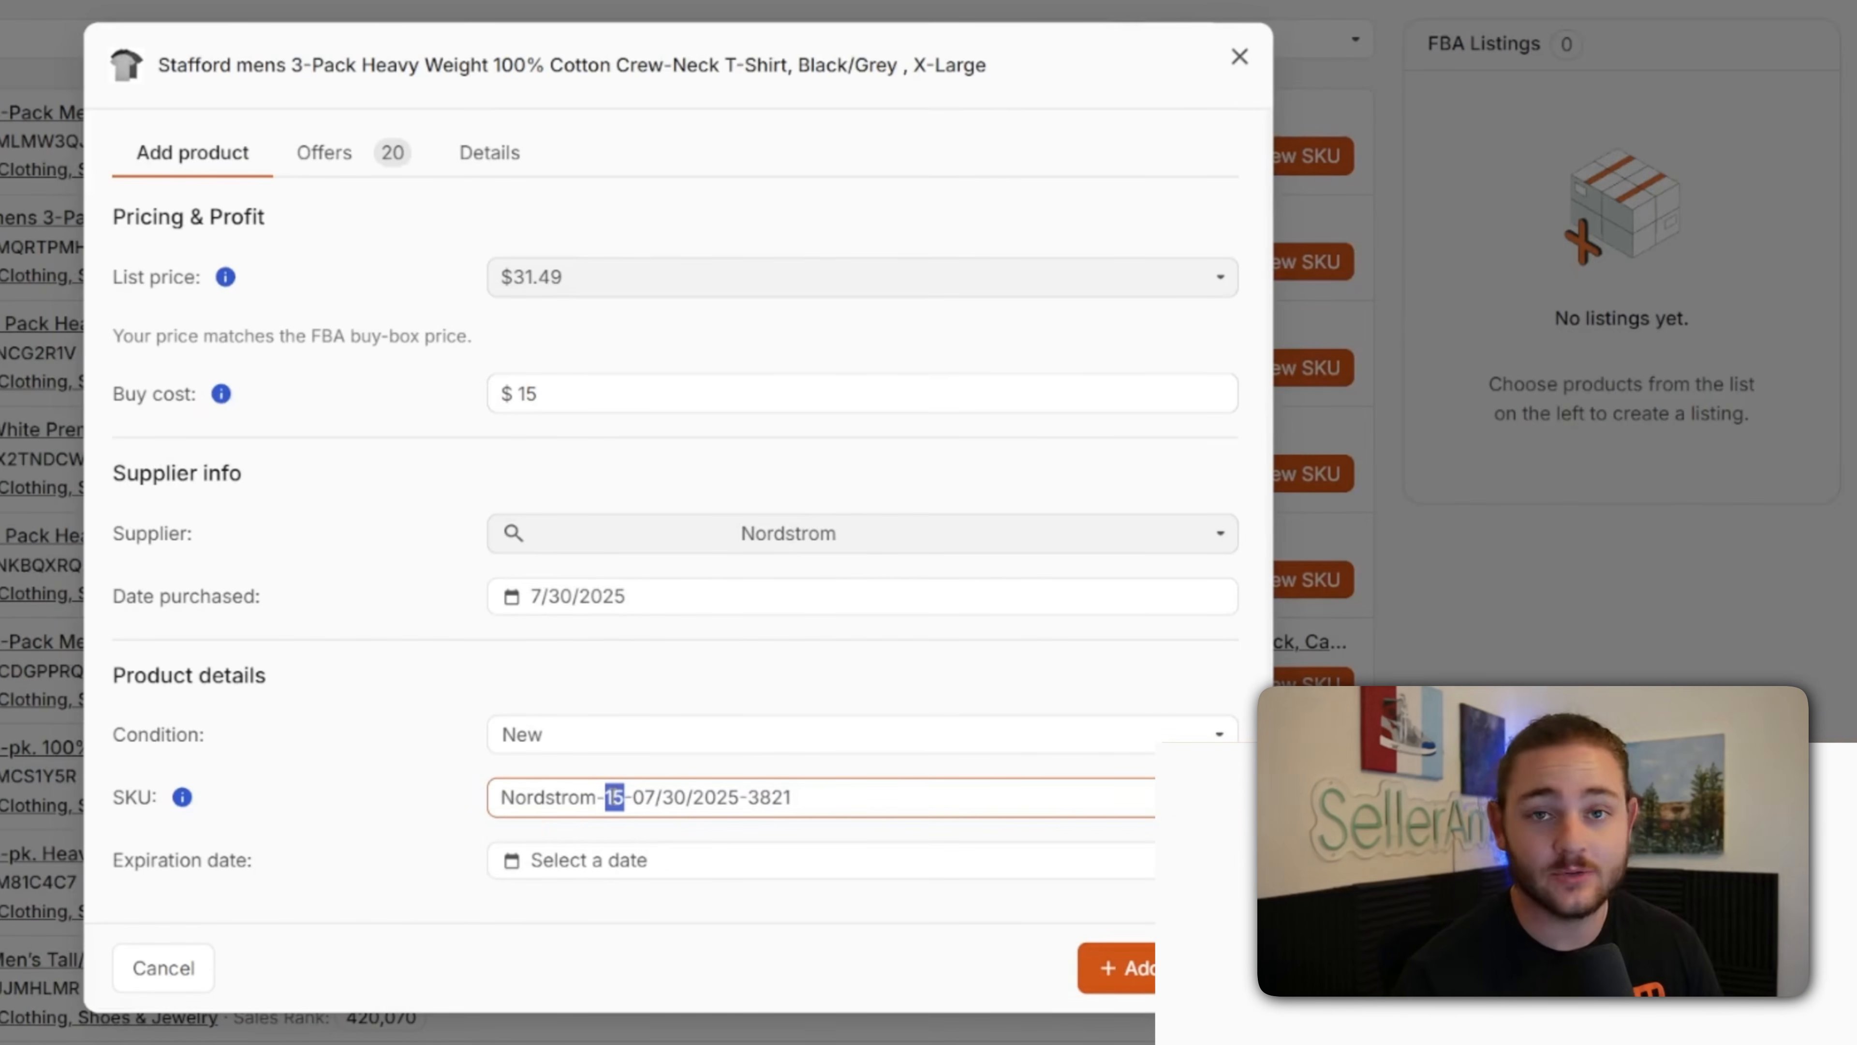
{"action": "left_click_drag", "start_coordinate": [633, 797], "coordinate": [744, 795]}
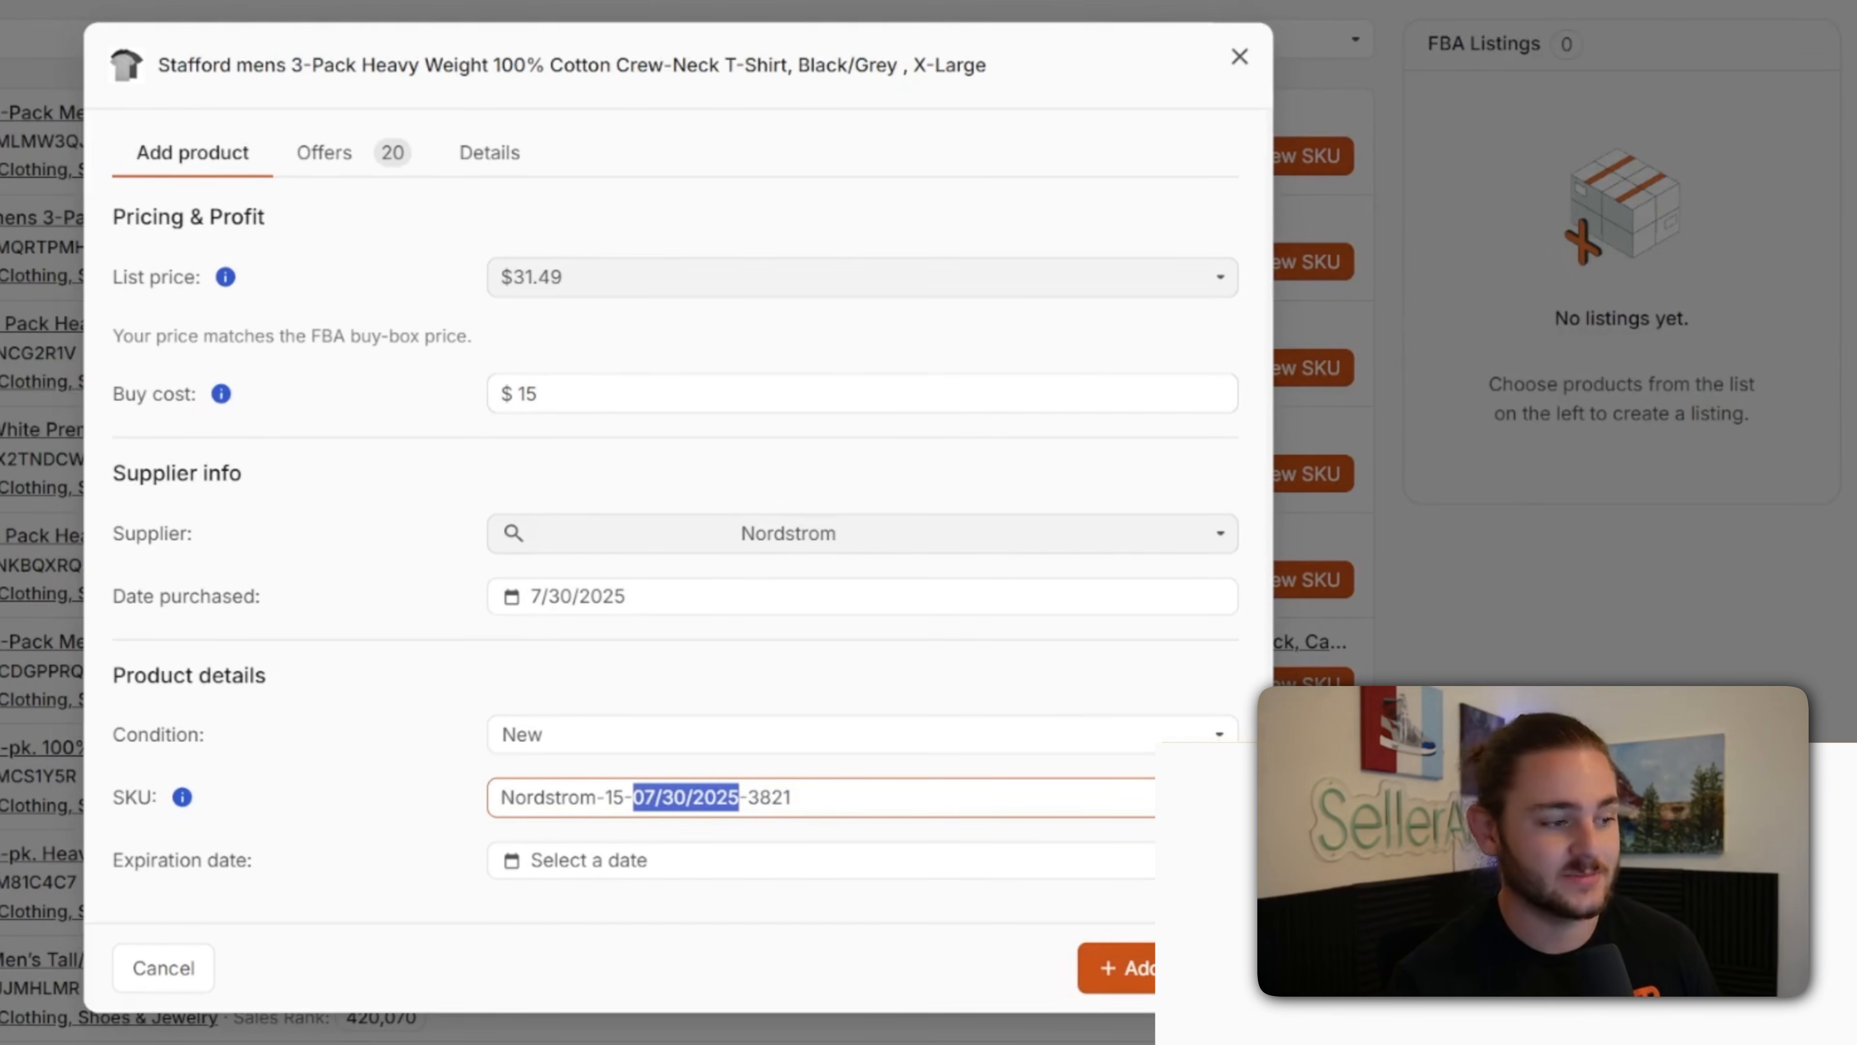
Add the Stafford 3-pack SKU to the FBA listings and submit them.
{"action": "left_click", "coordinate": [1148, 969]}
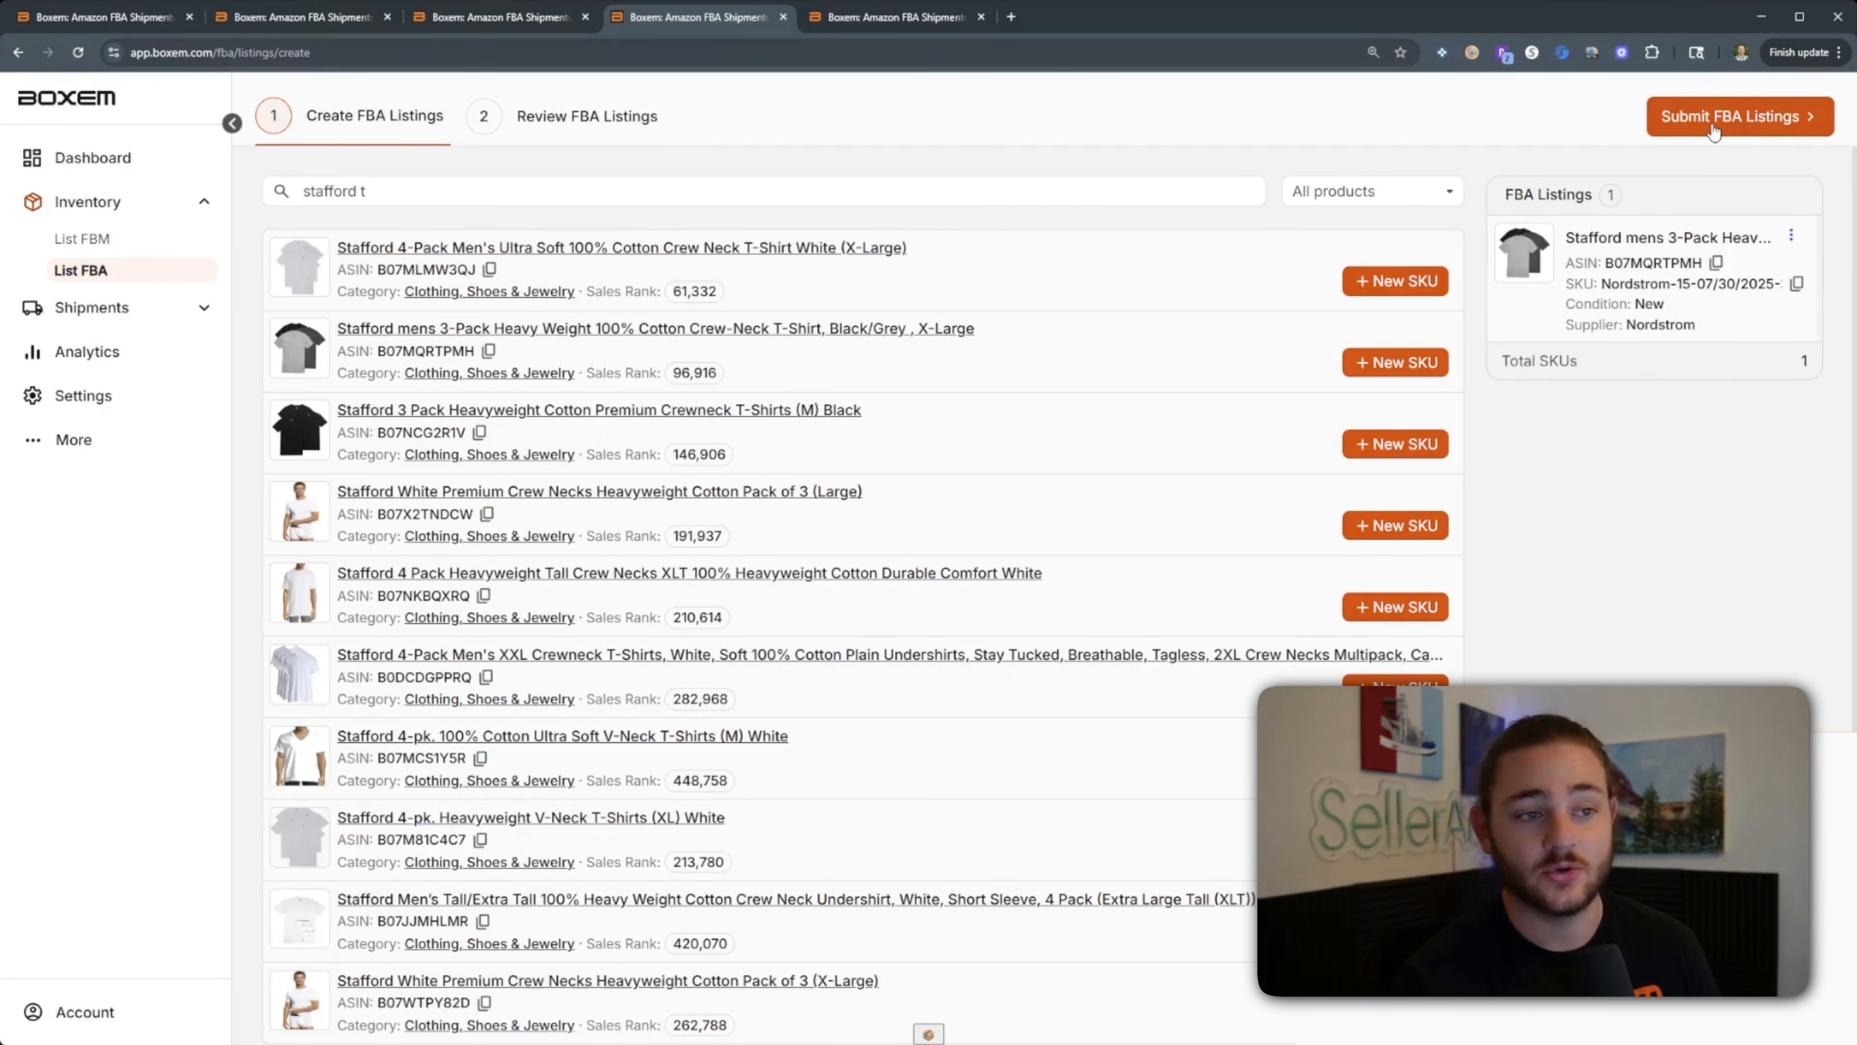
{"action": "left_click", "coordinate": [1683, 128]}
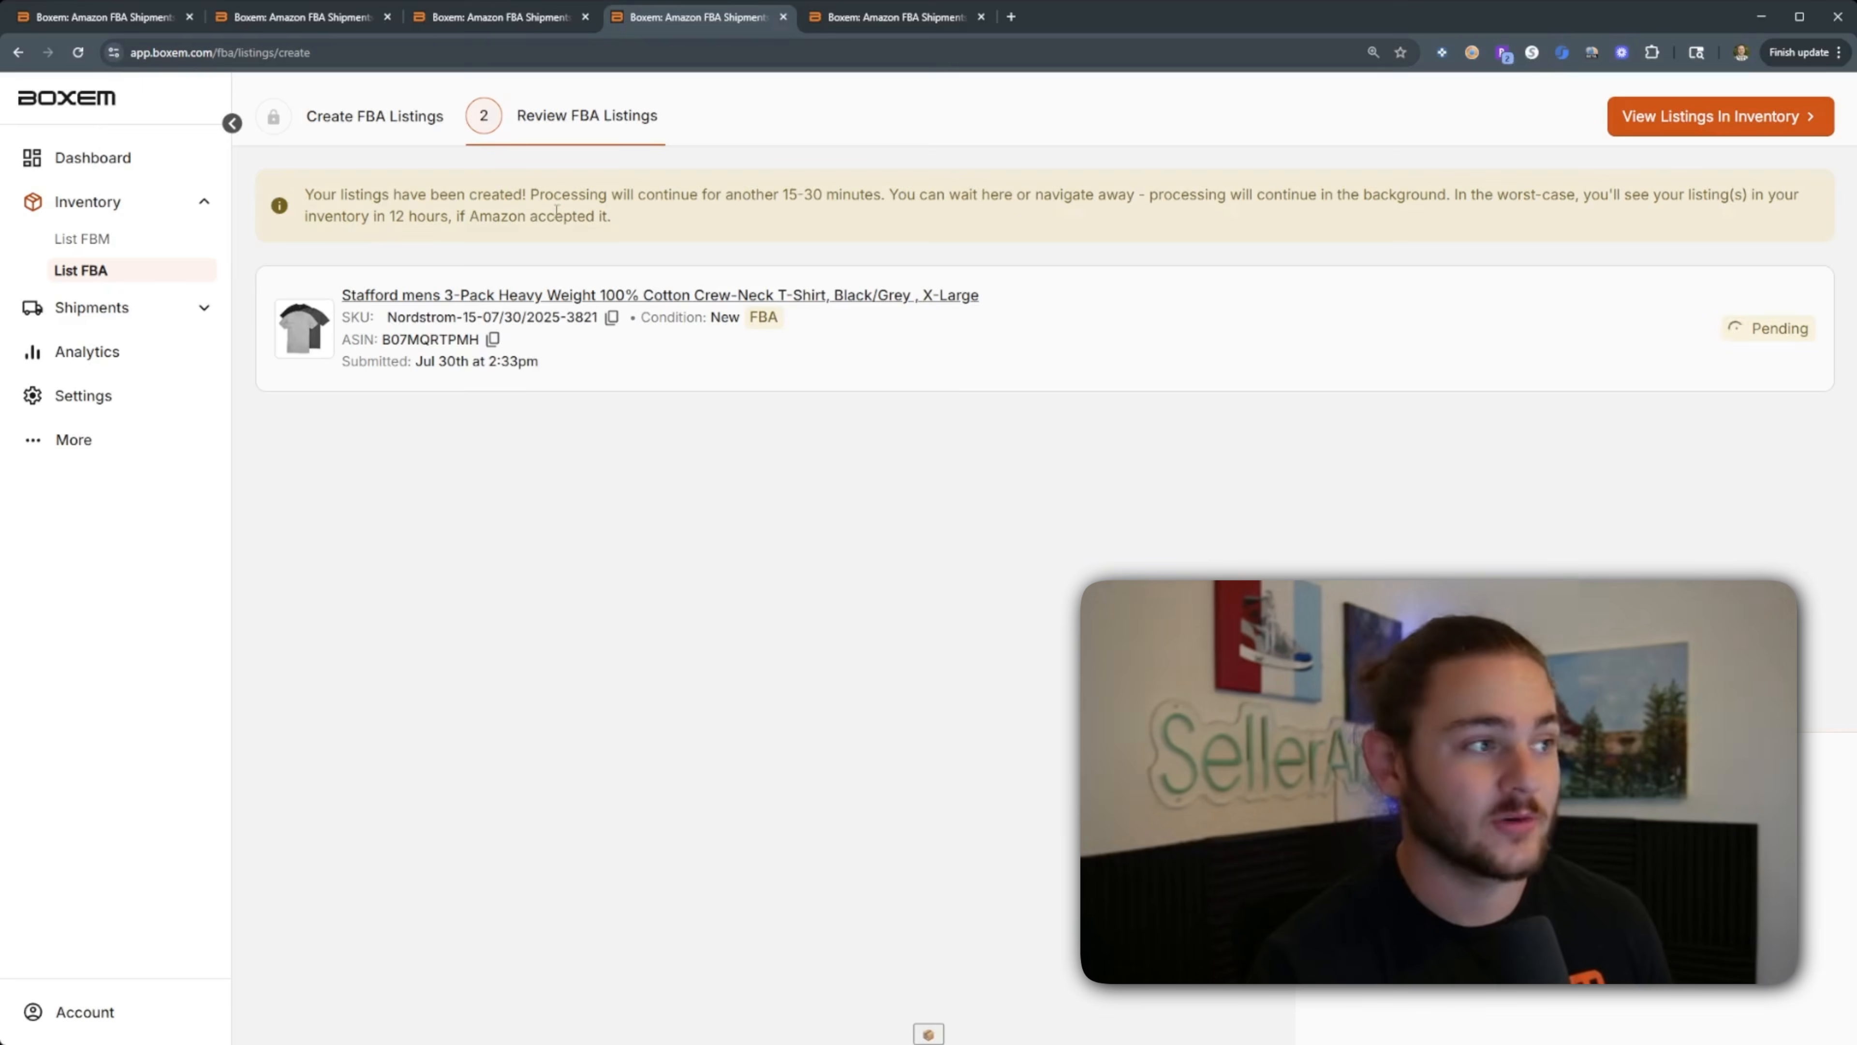
Switch back to the open shipment, search for "stafford" and set the white 4-pack crew neck T-shirt's quantity to 10.
{"action": "left_click", "coordinate": [511, 17]}
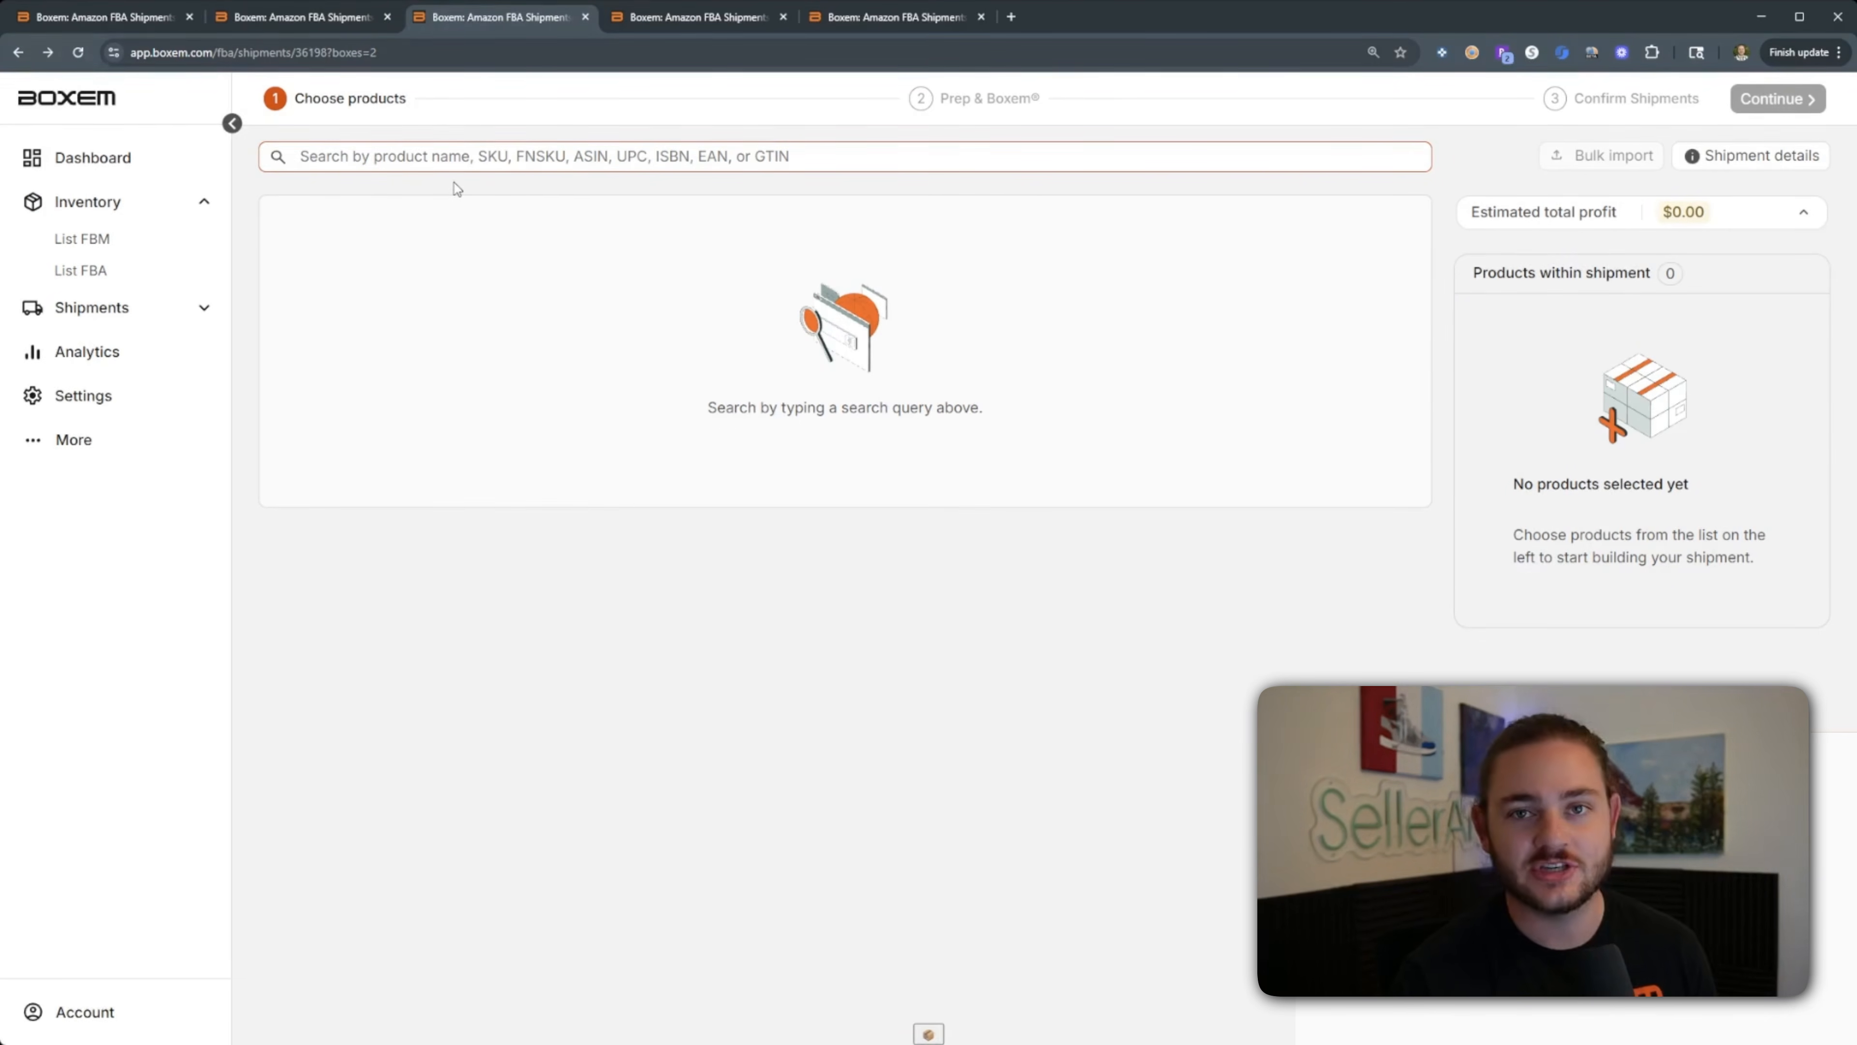
{"action": "type", "text": "stafford"}
{"action": "left_click", "coordinate": [1405, 298]}
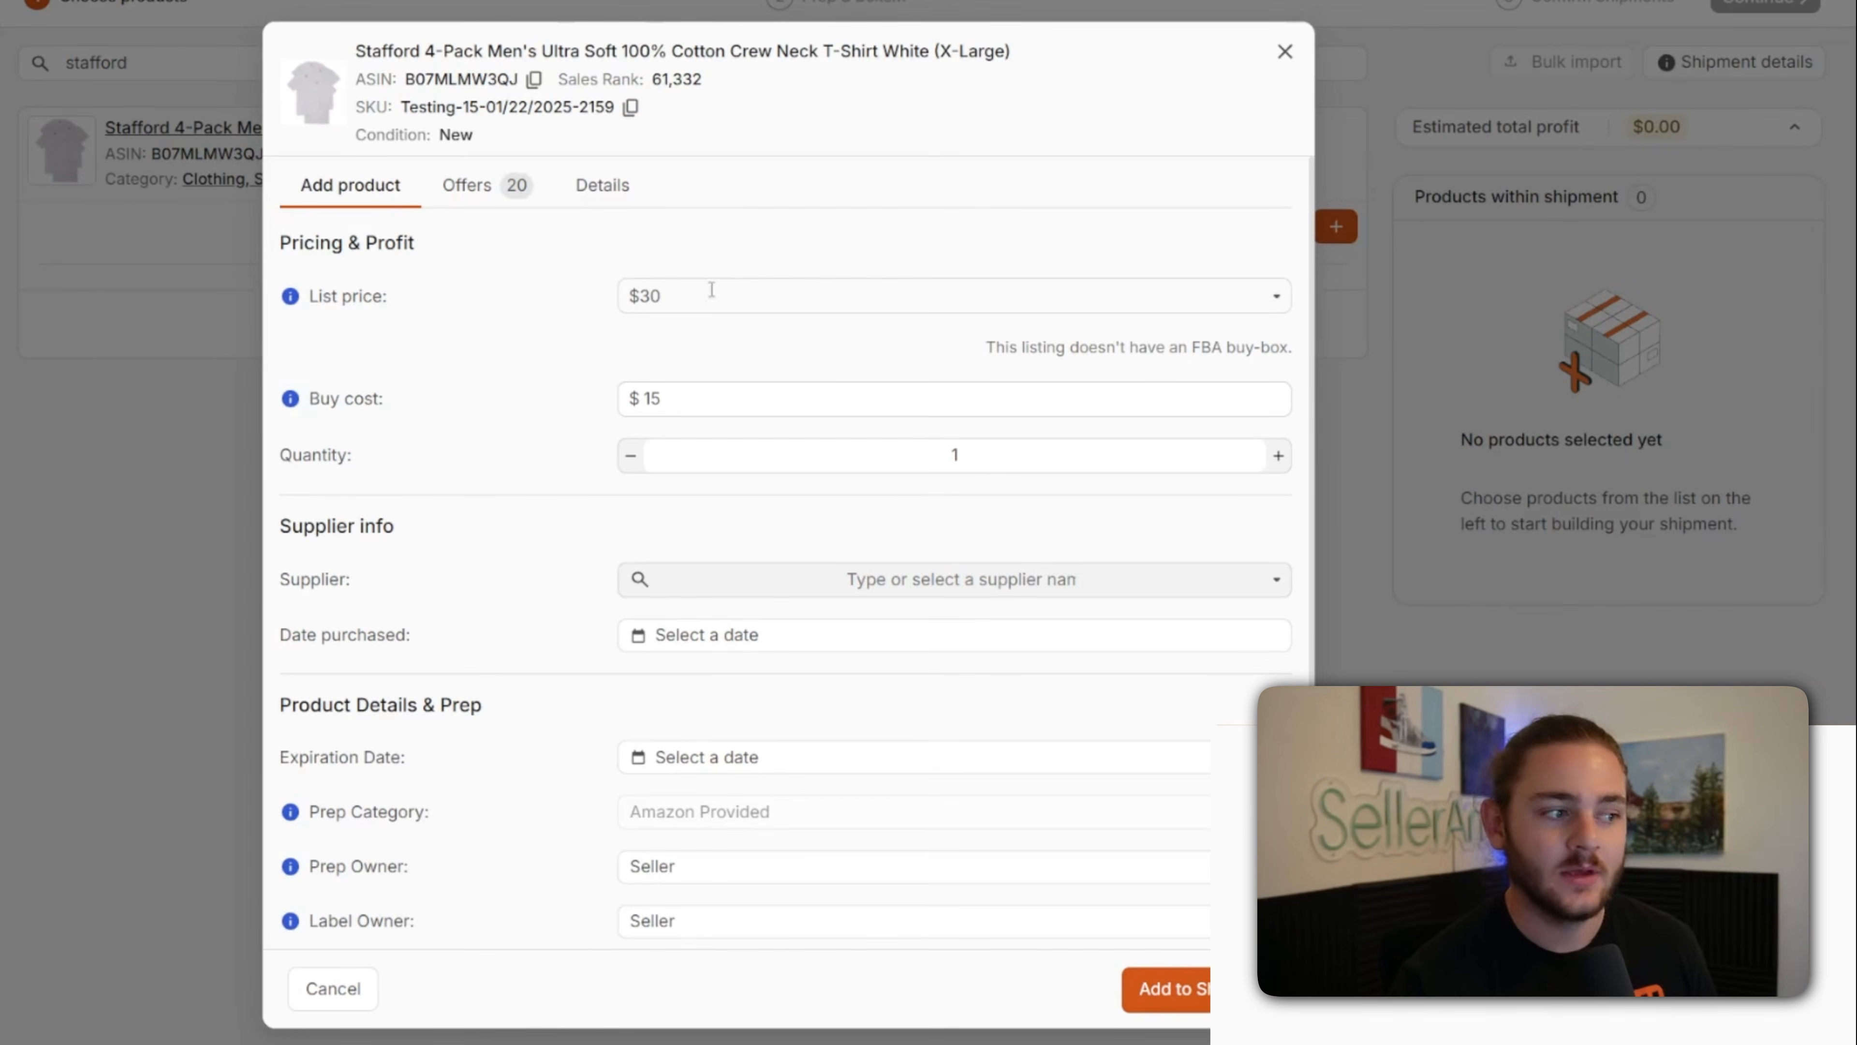
{"action": "left_click", "coordinate": [1016, 456]}
{"action": "type", "text": "0"}
{"action": "left_click", "coordinate": [842, 227]}
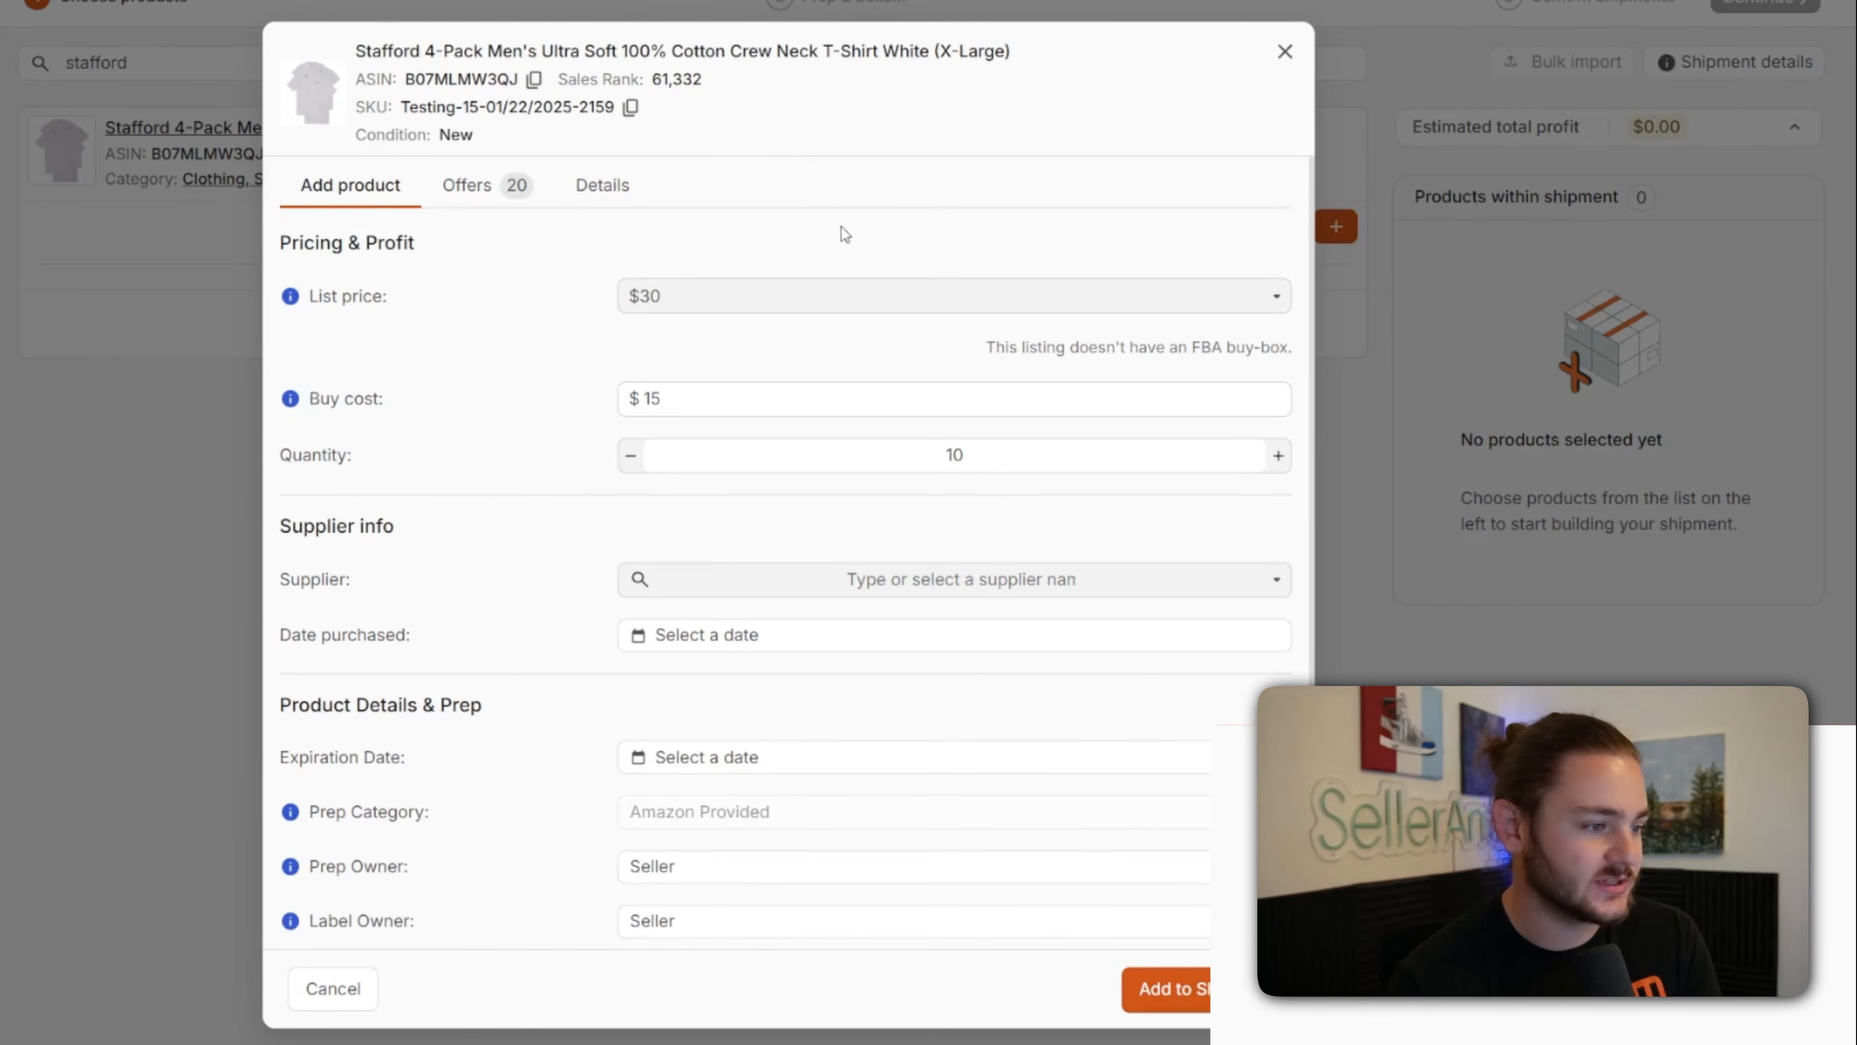
Set the T-shirt's supplier to "test" and add the product to the shipment.
{"action": "left_click", "coordinate": [906, 578]}
{"action": "type", "text": "test"}
{"action": "left_click", "coordinate": [910, 714]}
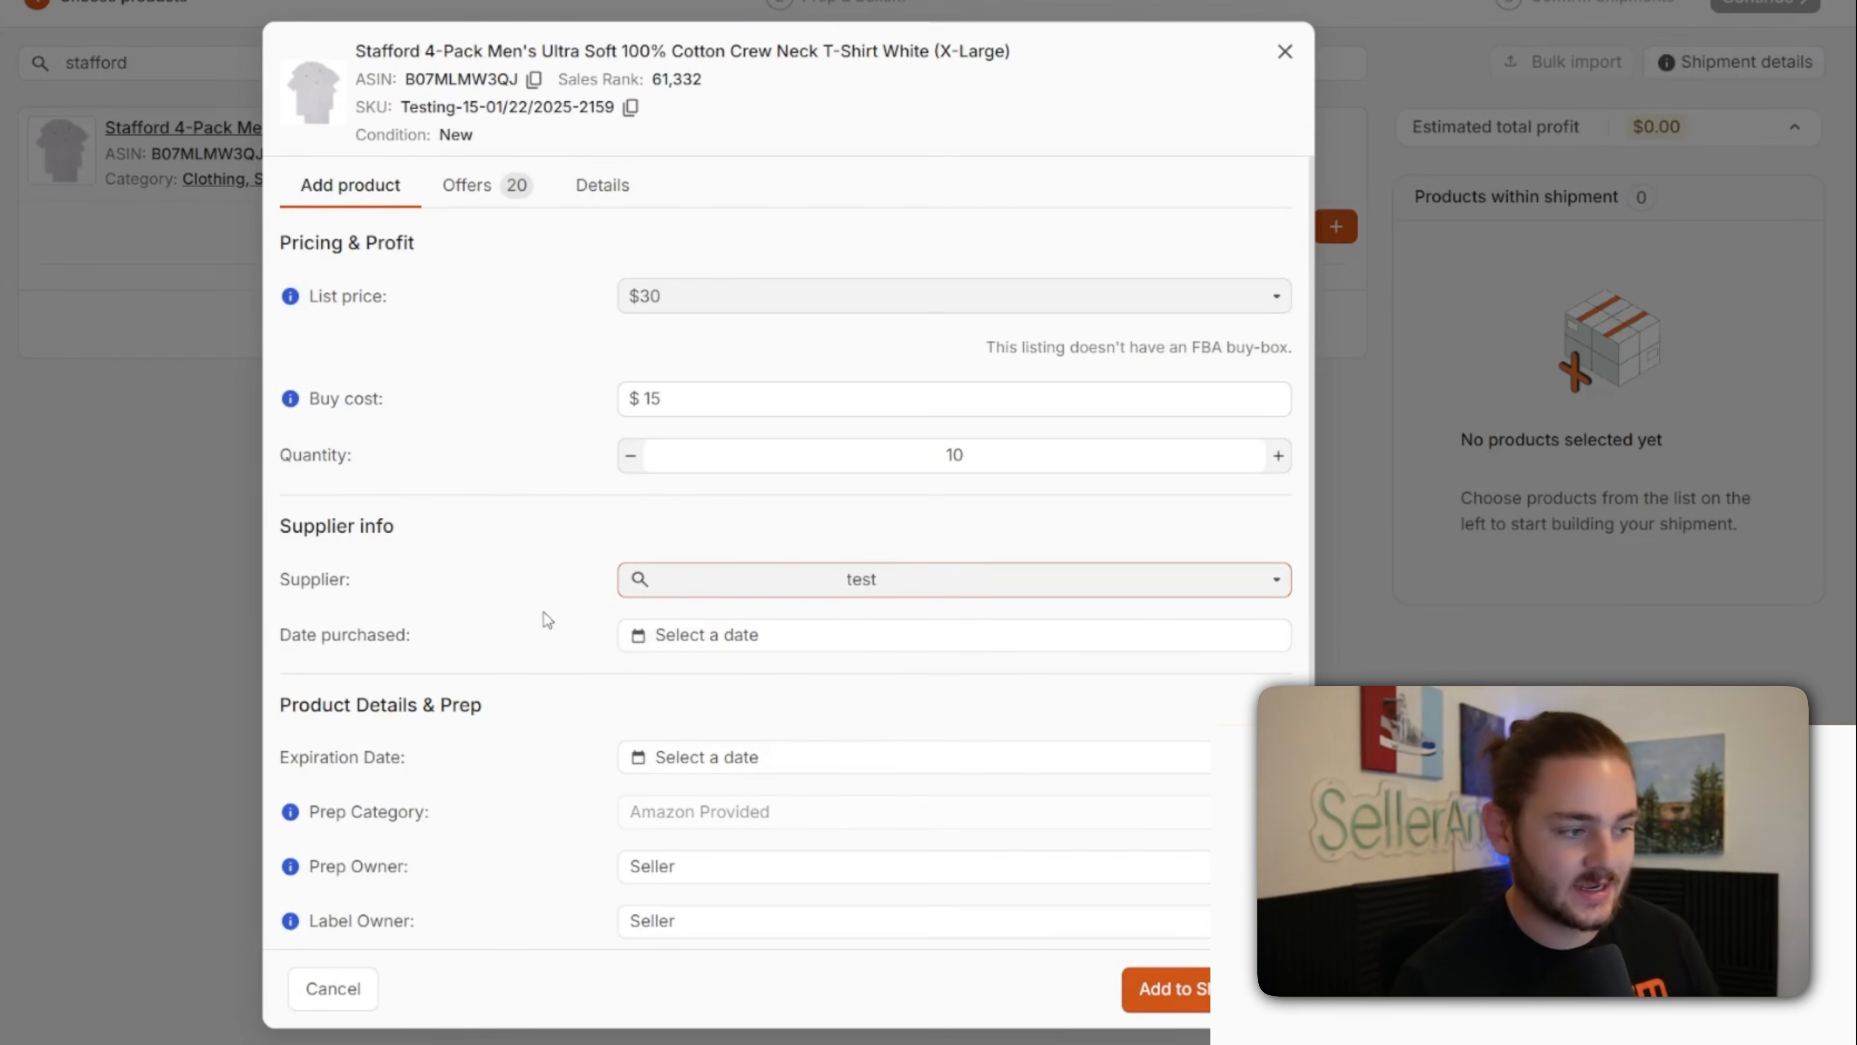
{"action": "scroll", "coordinate": [883, 824], "scroll_direction": "down", "scroll_amount": 1}
{"action": "left_click", "coordinate": [887, 555]}
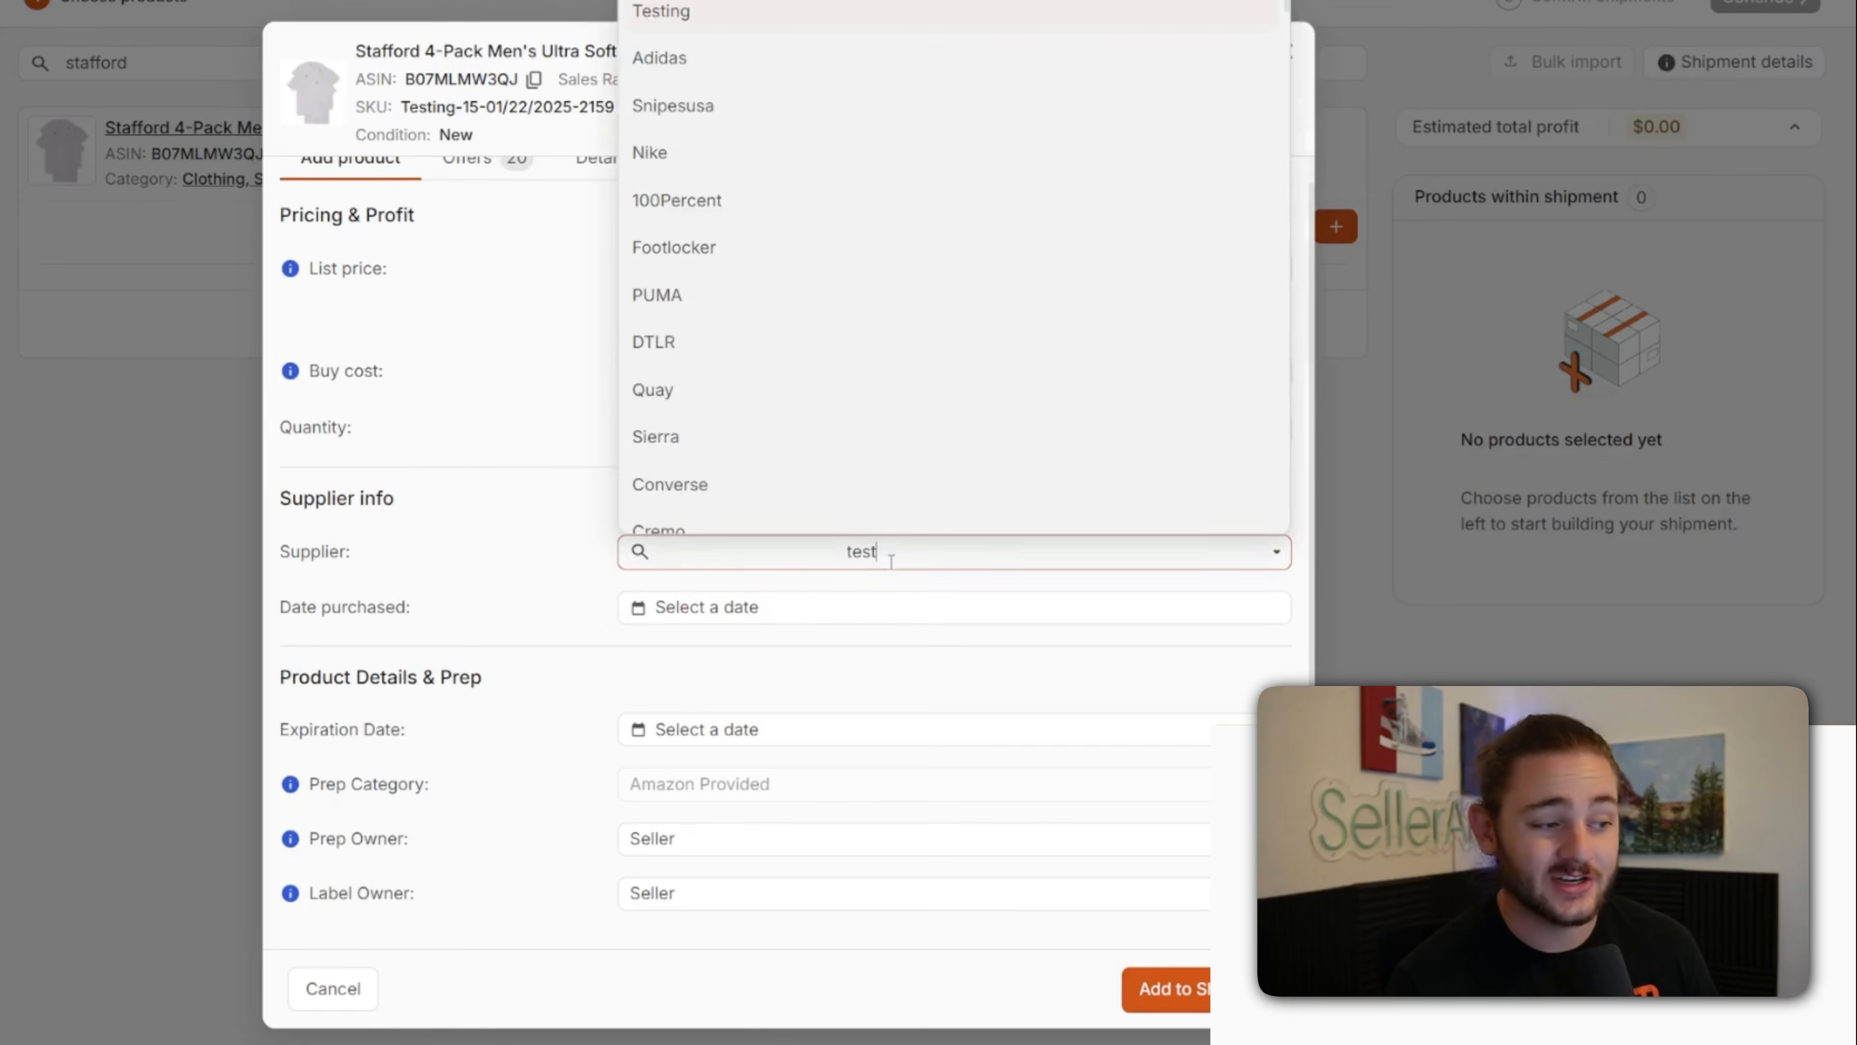
{"action": "left_click", "coordinate": [464, 546]}
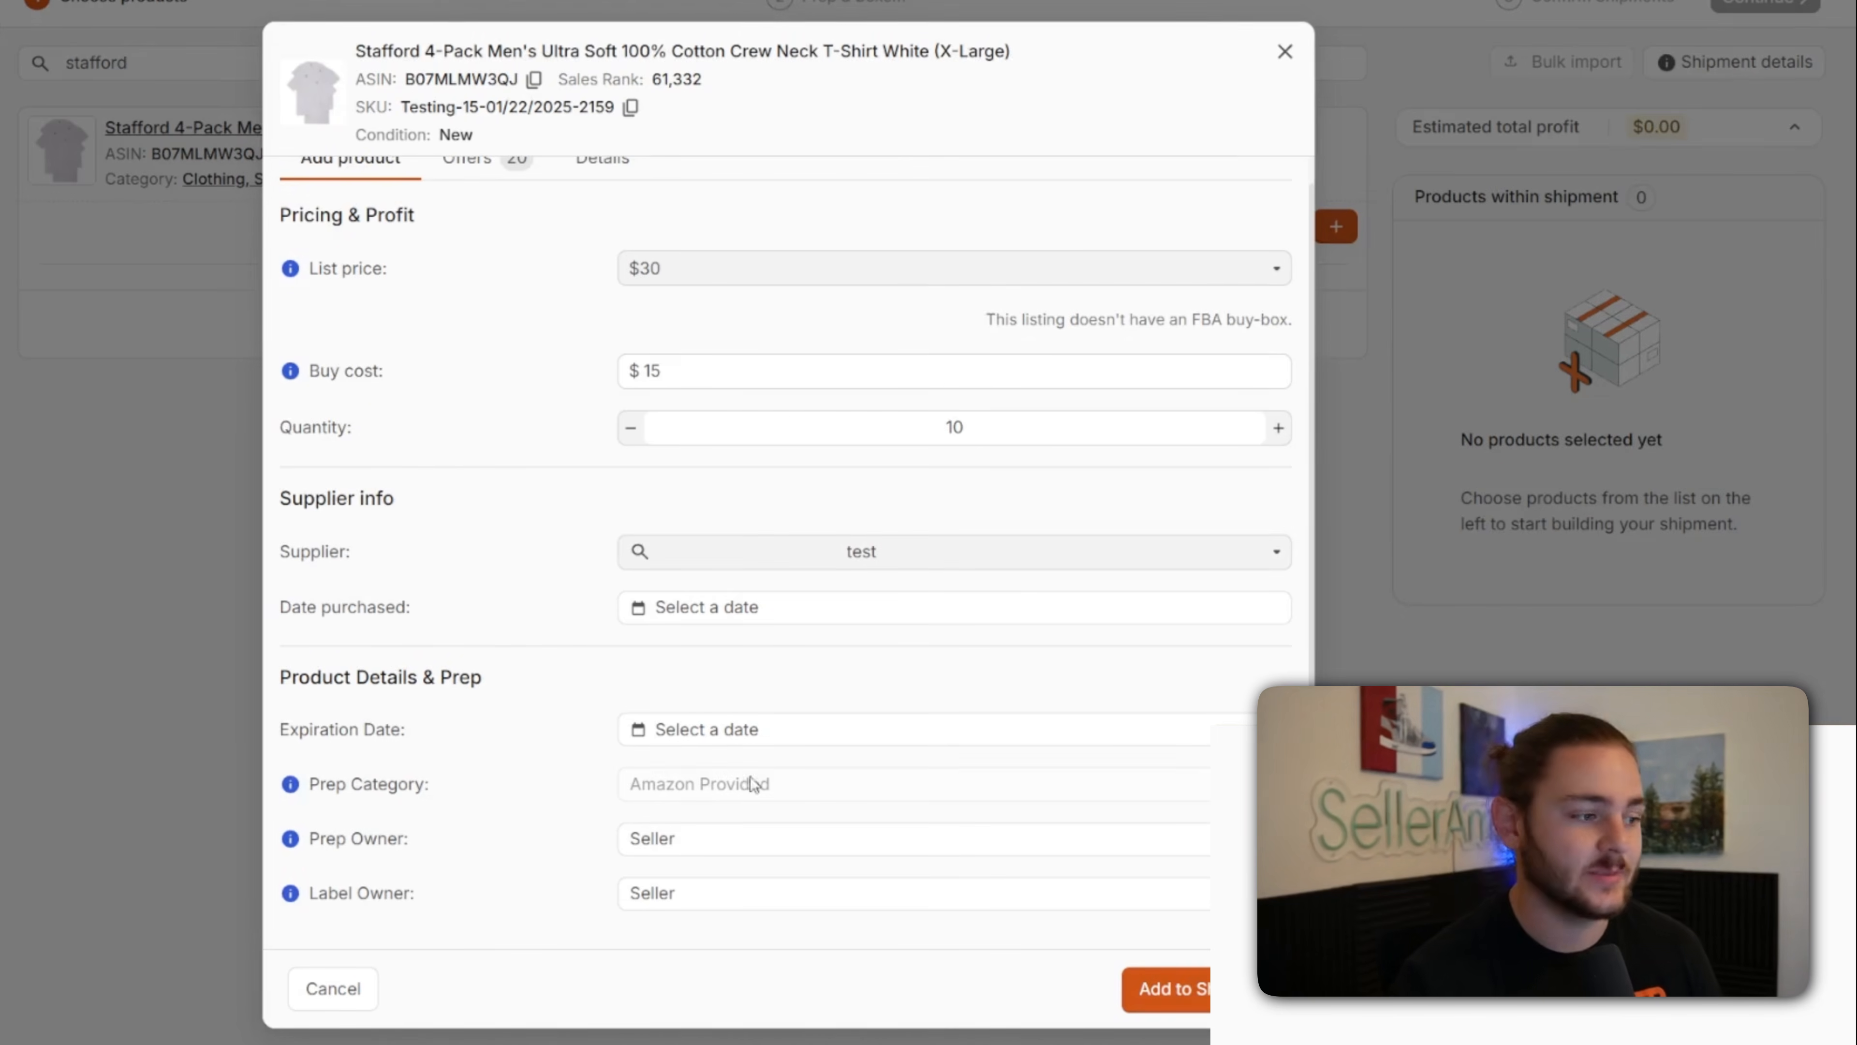
{"action": "left_click", "coordinate": [1170, 1019]}
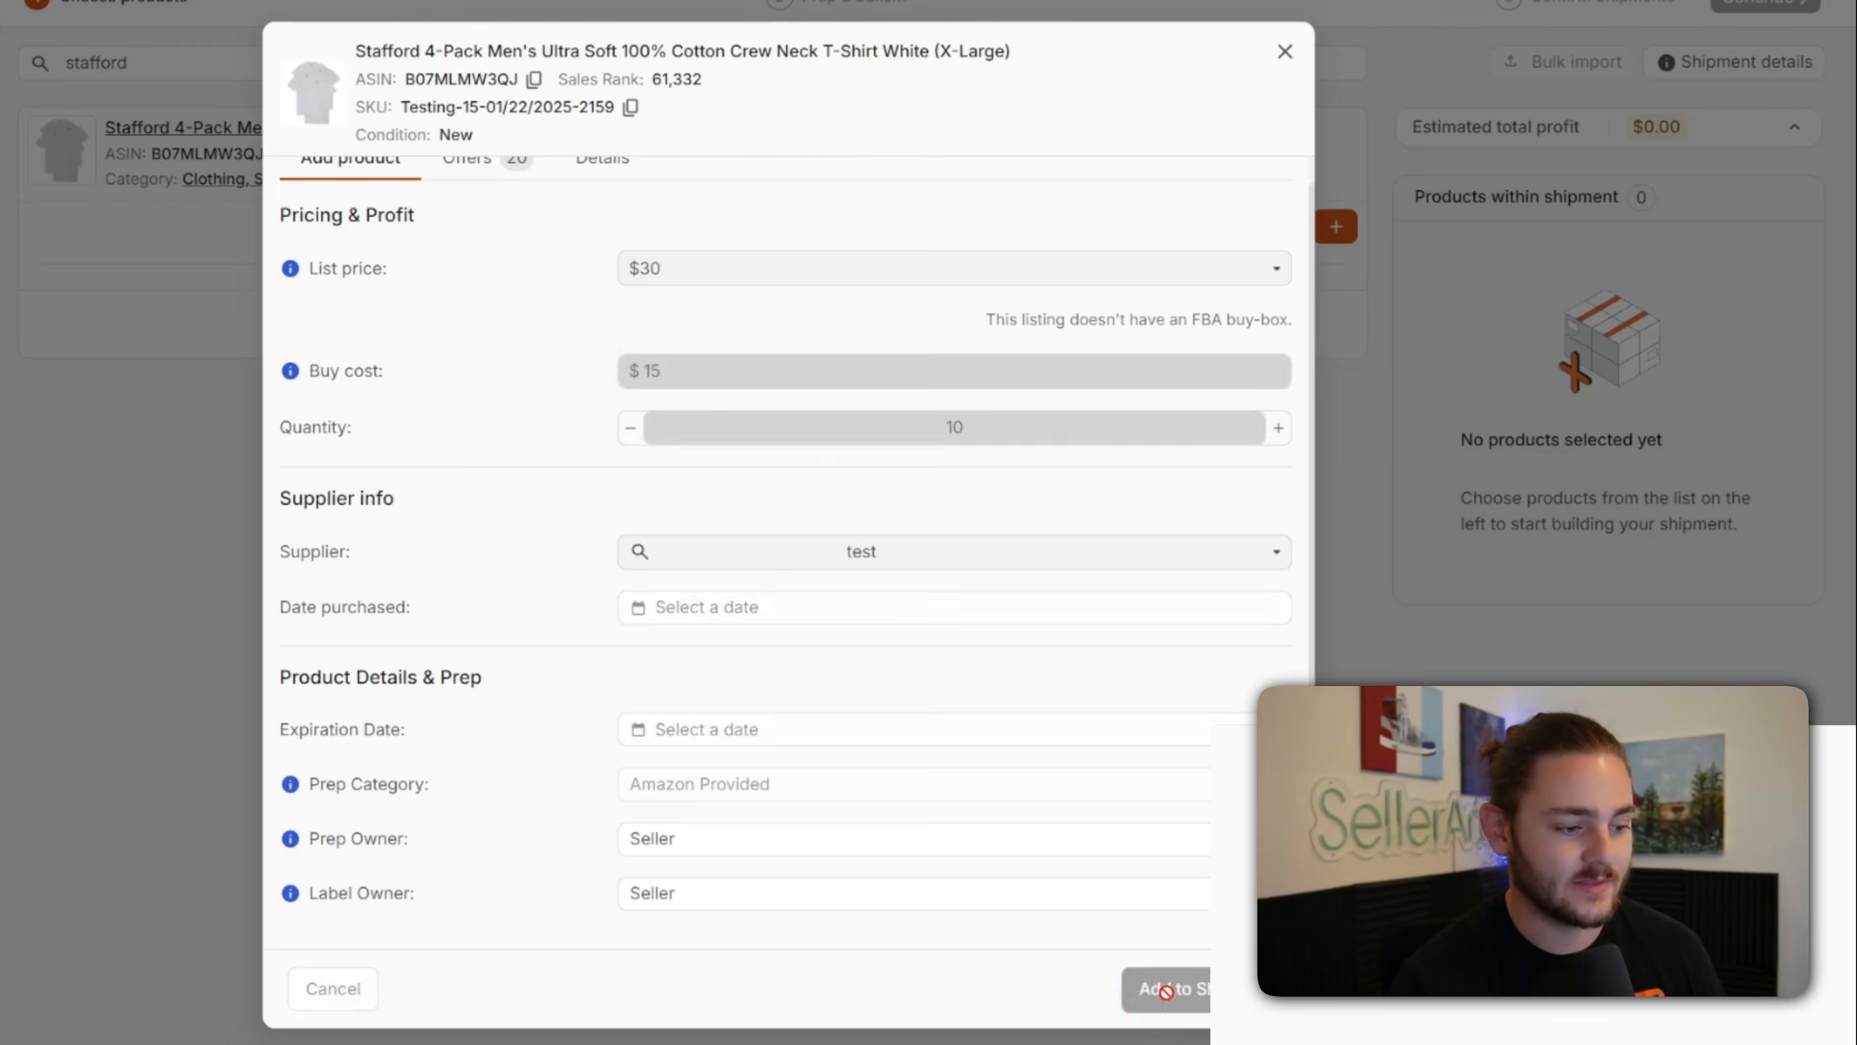
Look over the shipment's estimated profit breakdown and collapse it.
{"action": "left_click", "coordinate": [1795, 129]}
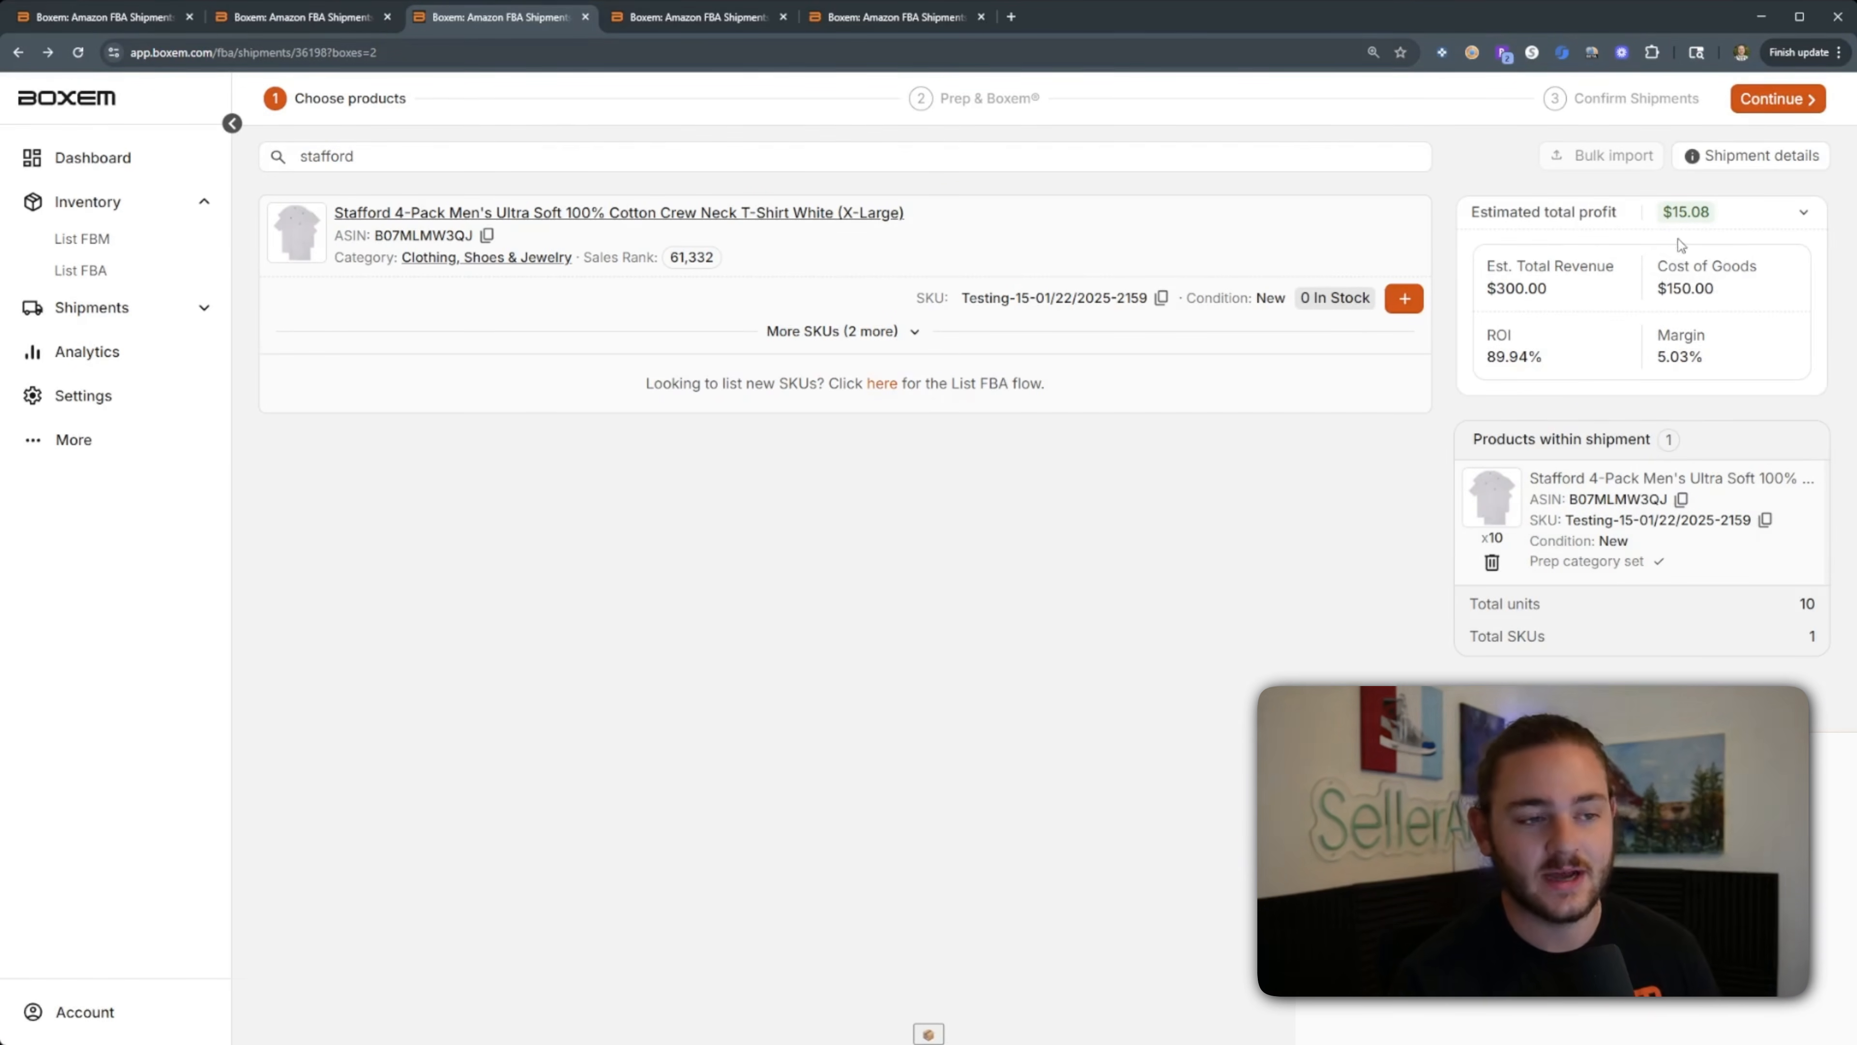
{"action": "left_click", "coordinate": [1682, 219]}
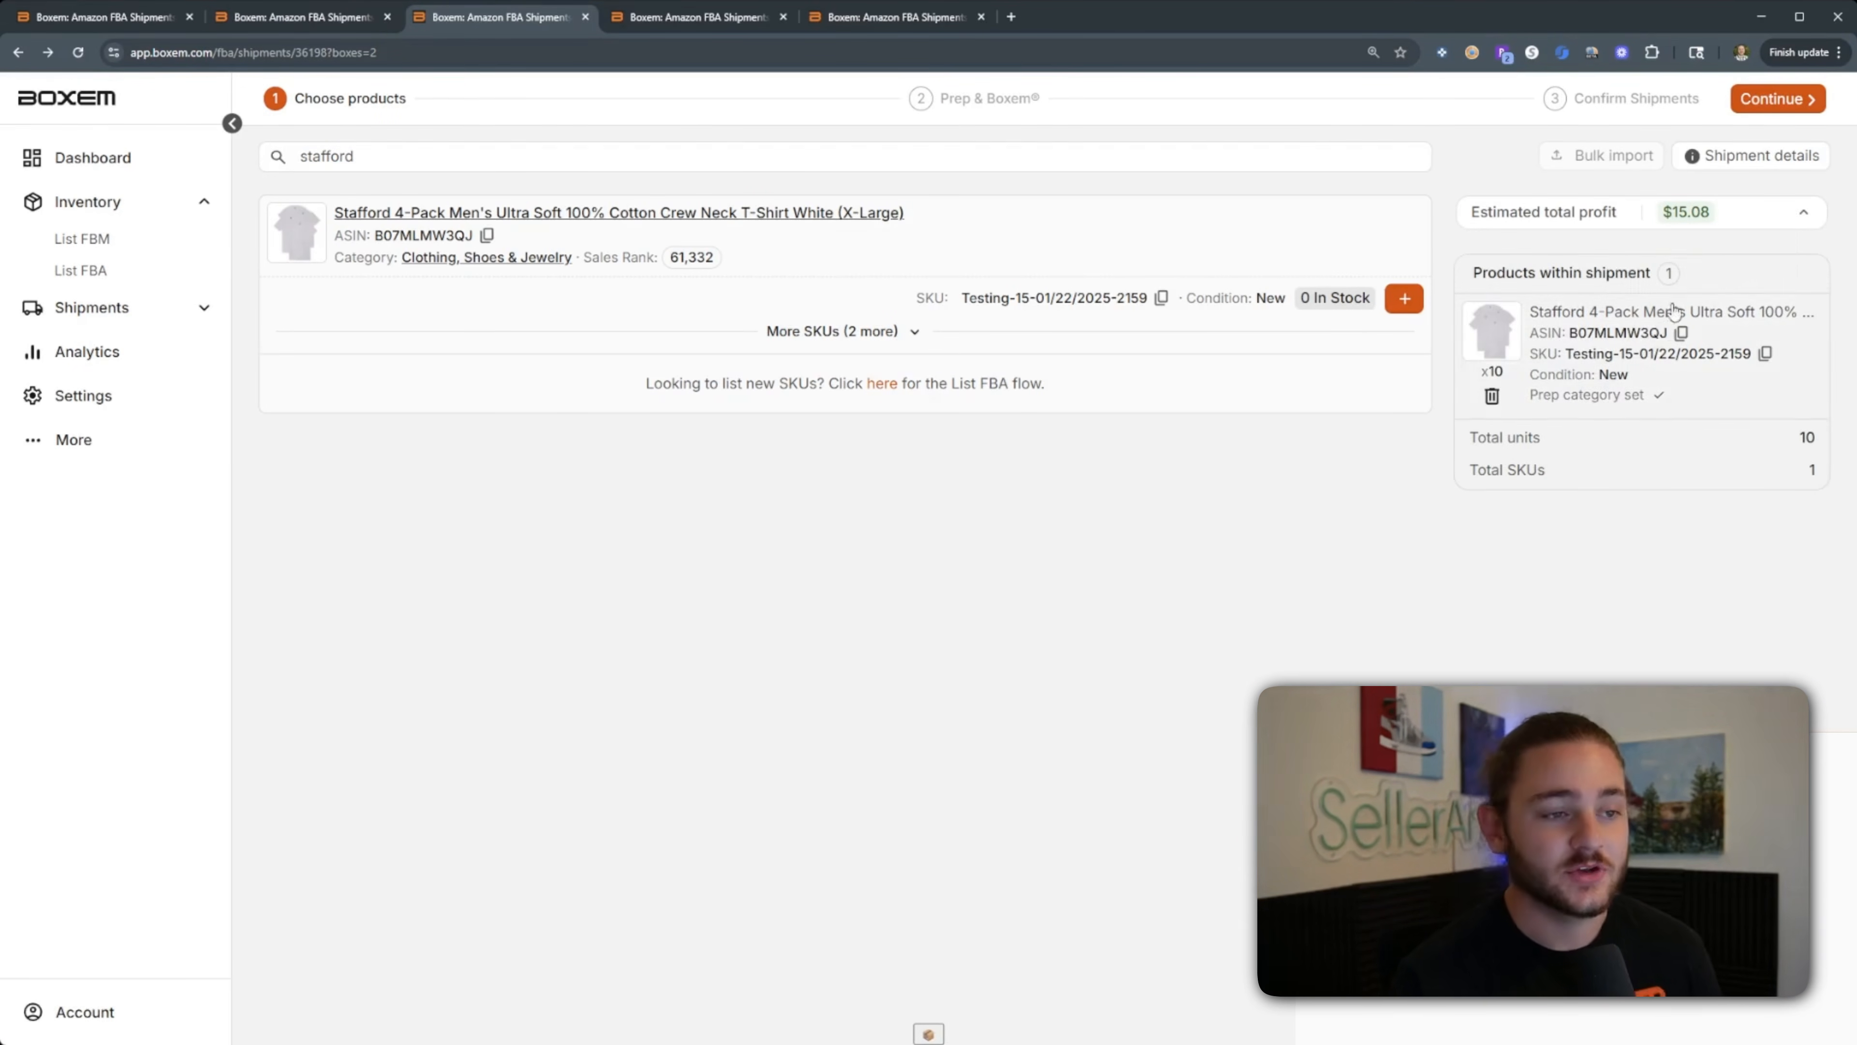
{"action": "left_click", "coordinate": [1710, 227]}
{"action": "left_click", "coordinate": [1724, 220]}
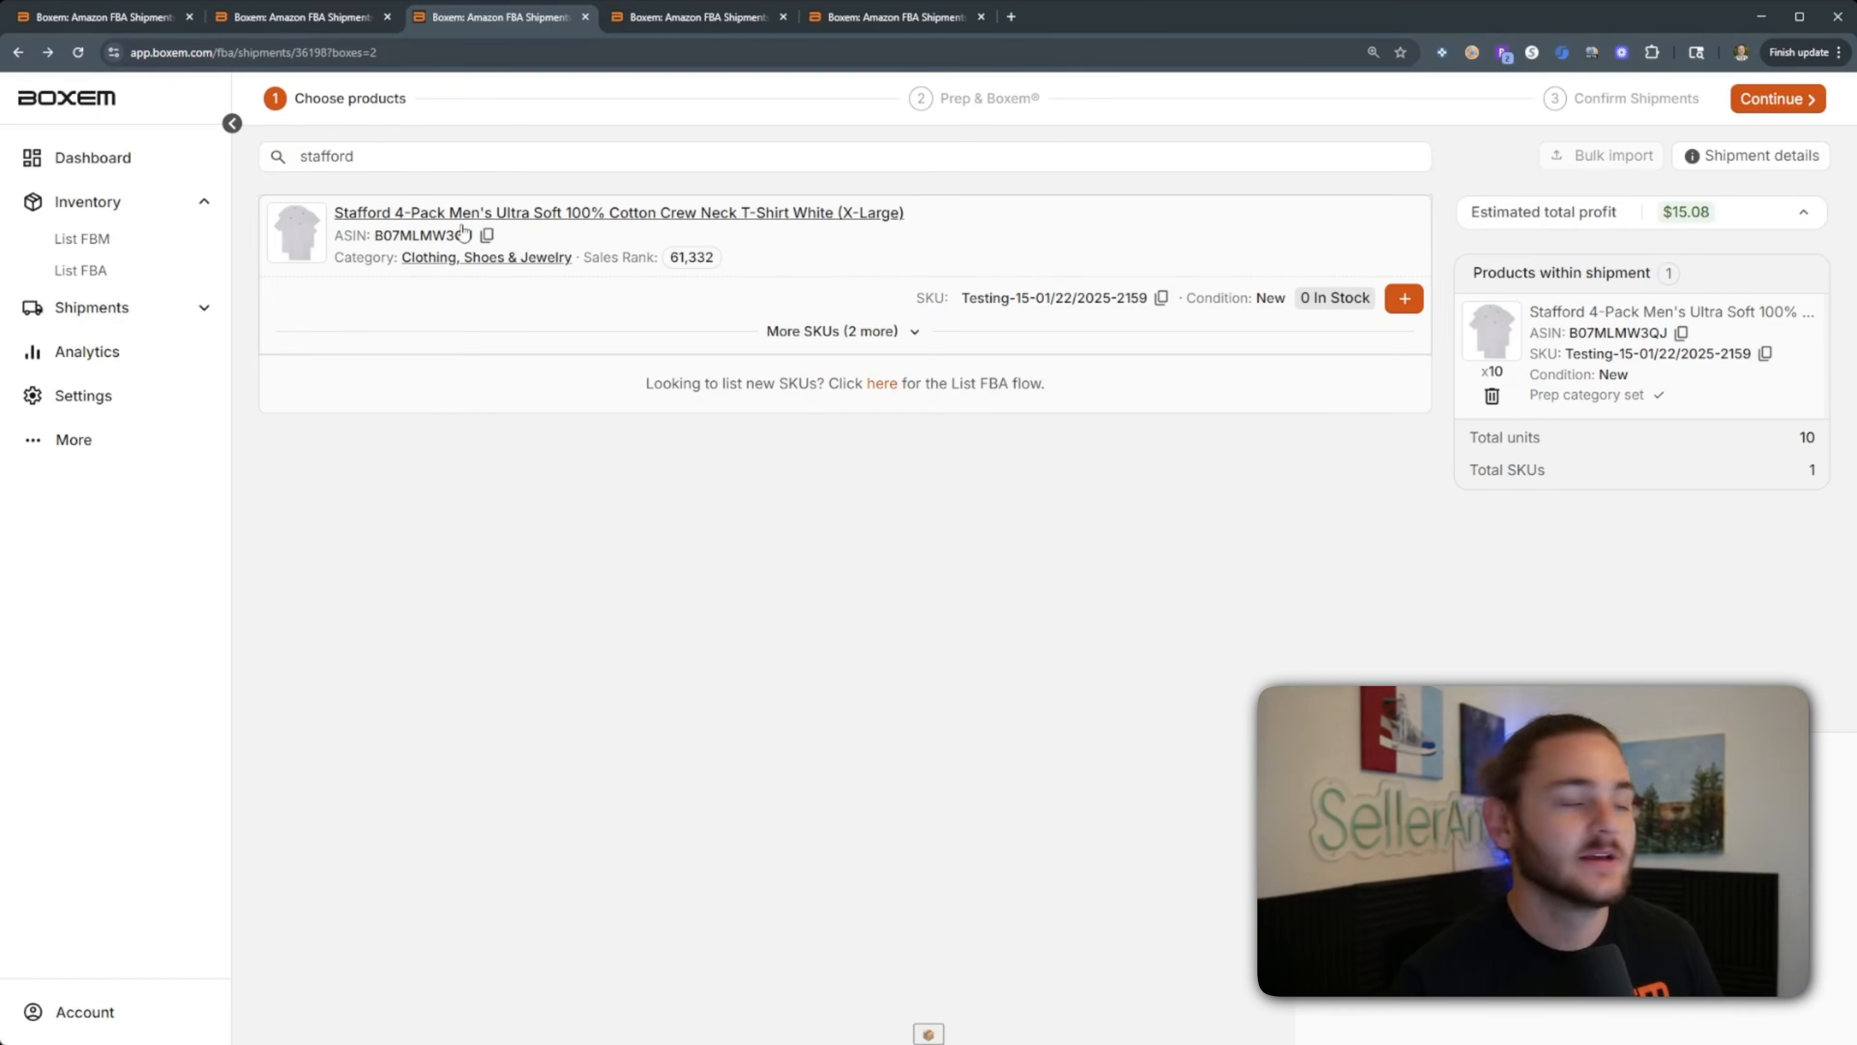
Search for "gyarados" and set the MEGA Pokémon Motion Gyarados set's quantity to 10.
{"action": "double_click", "coordinate": [361, 154]}
{"action": "type", "text": "gyarados"}
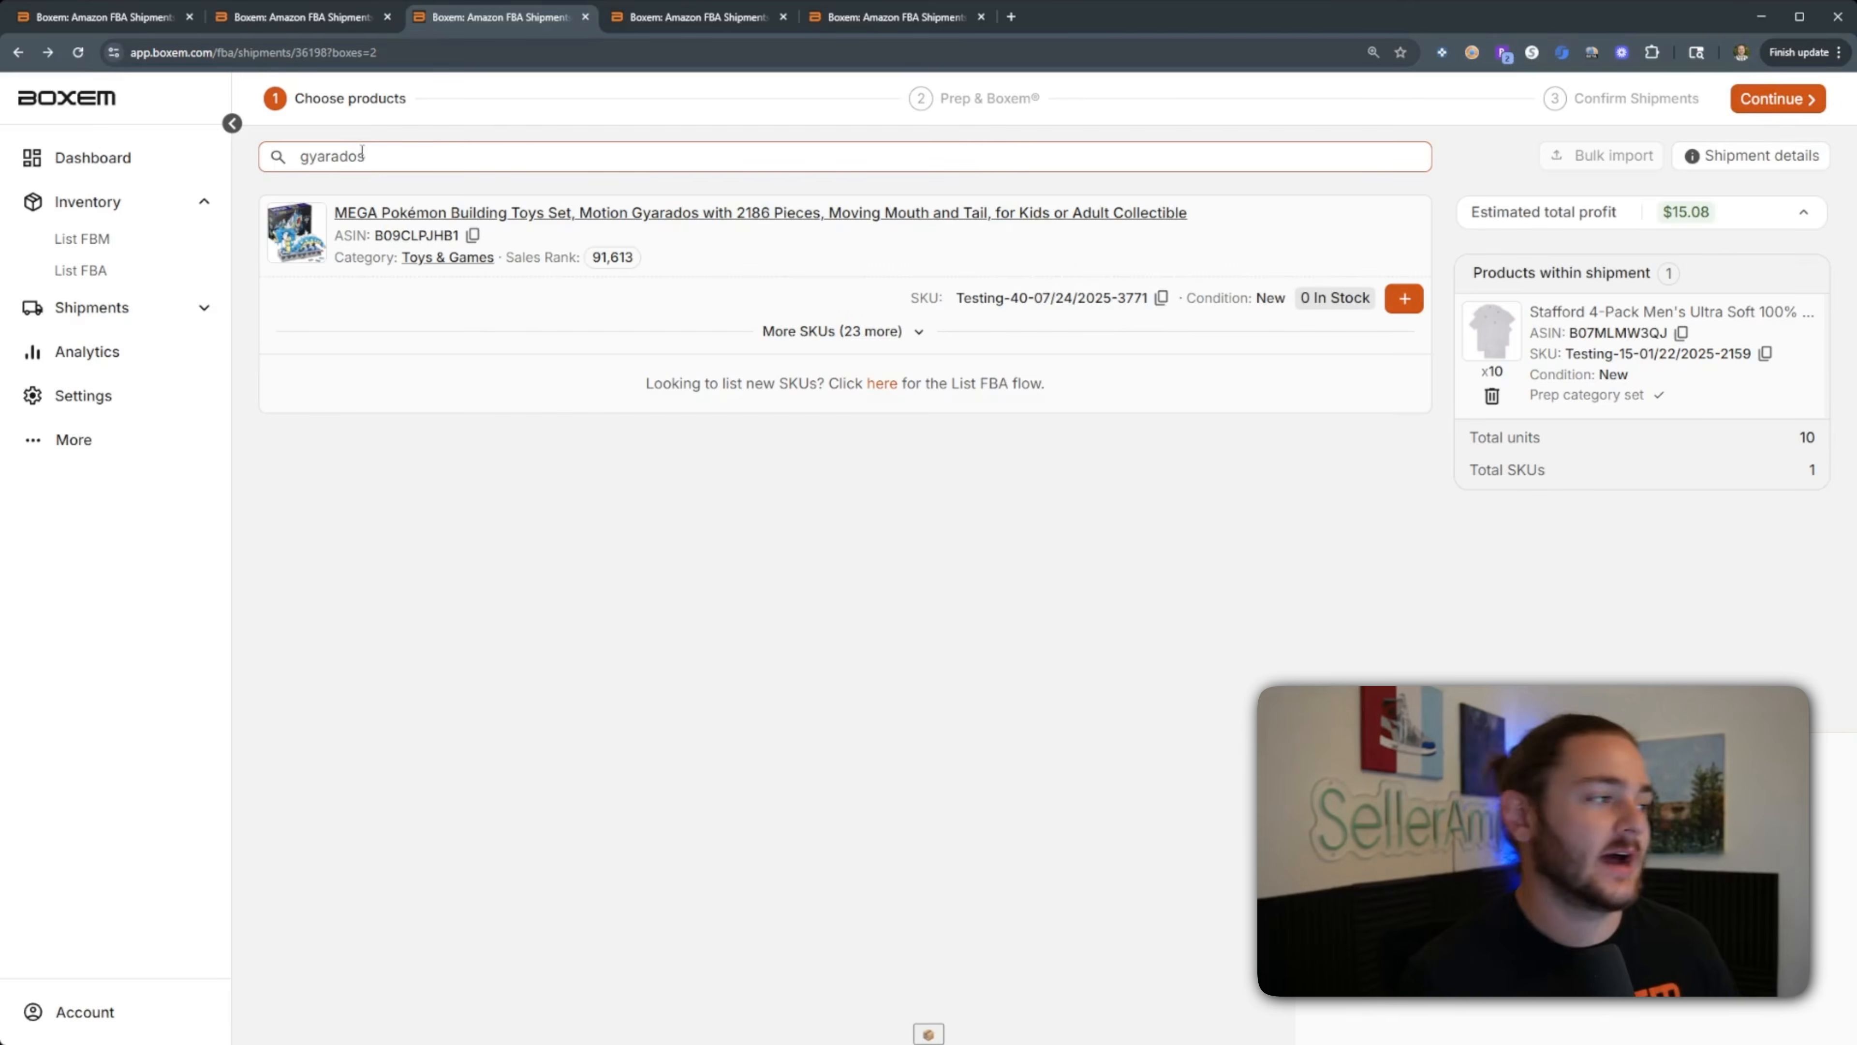
{"action": "left_click", "coordinate": [1404, 299]}
{"action": "left_click", "coordinate": [1111, 487]}
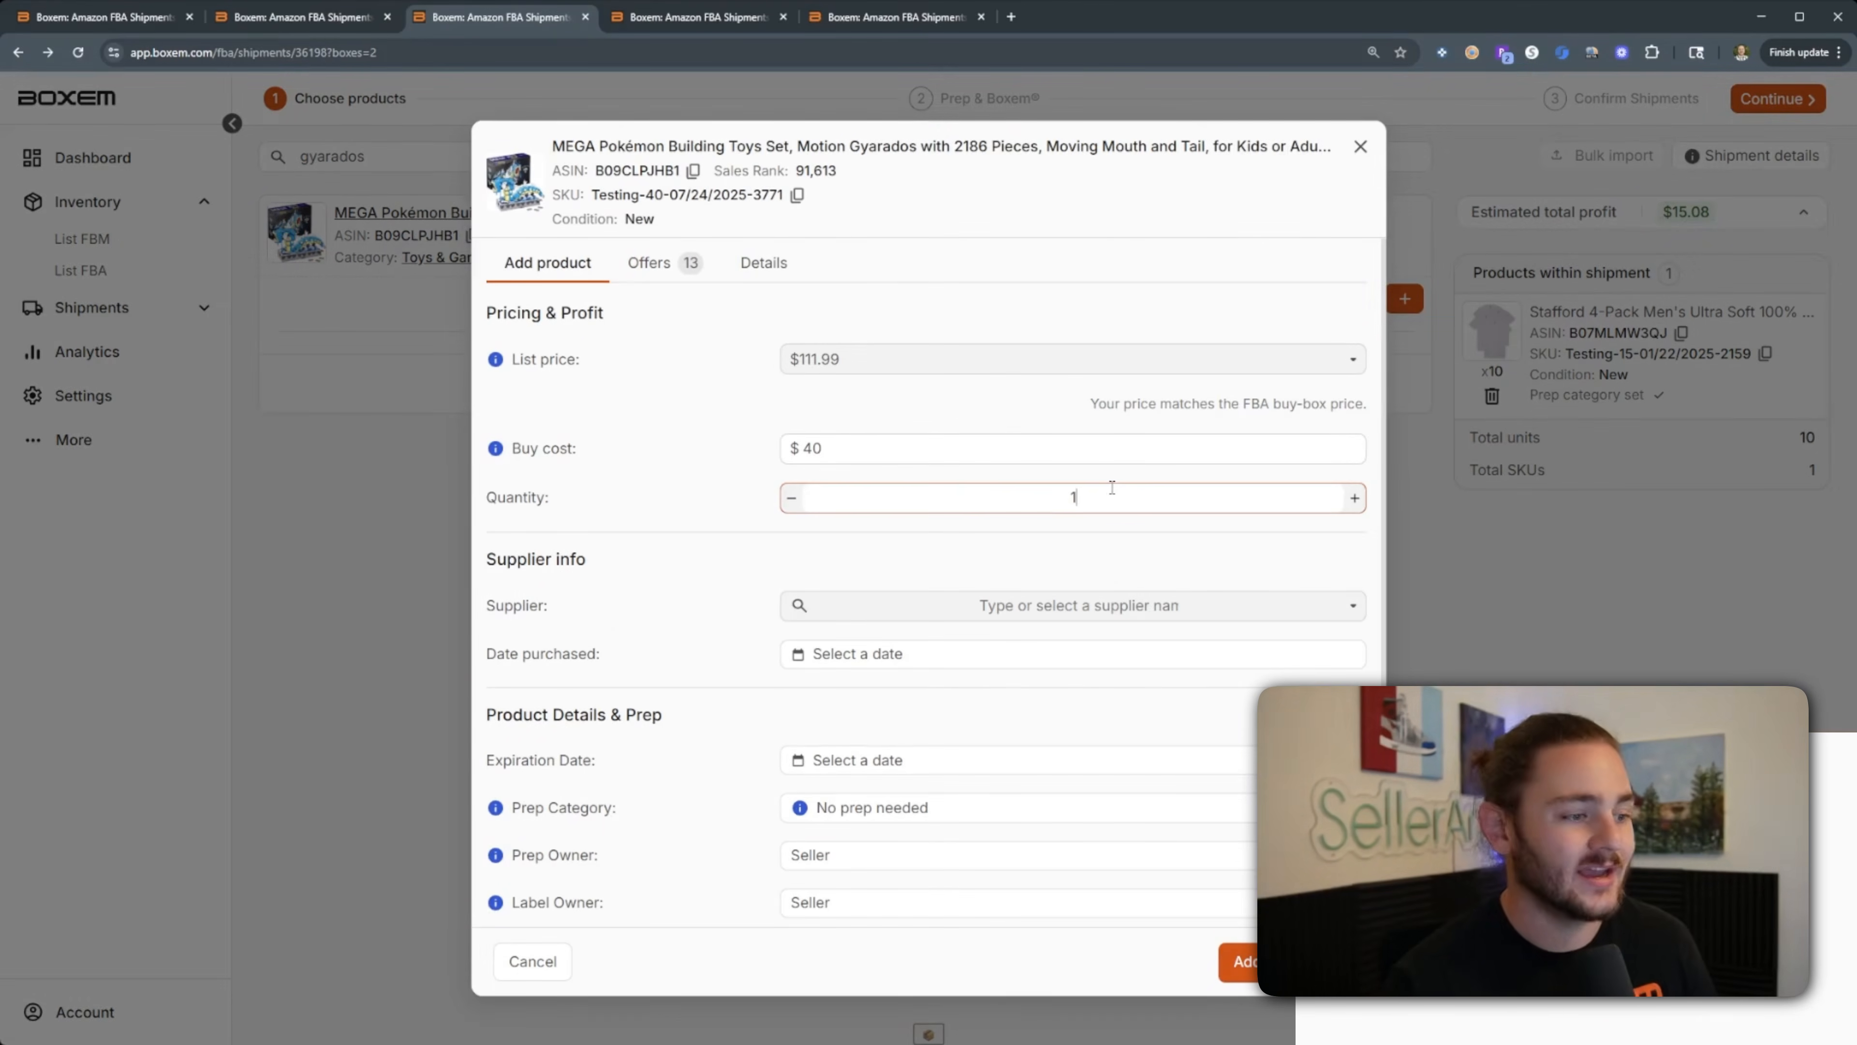
Set the Gyarados set's supplier to Ross and add the product to the shipment.
{"action": "left_click", "coordinate": [1086, 606]}
{"action": "type", "text": "Ross"}
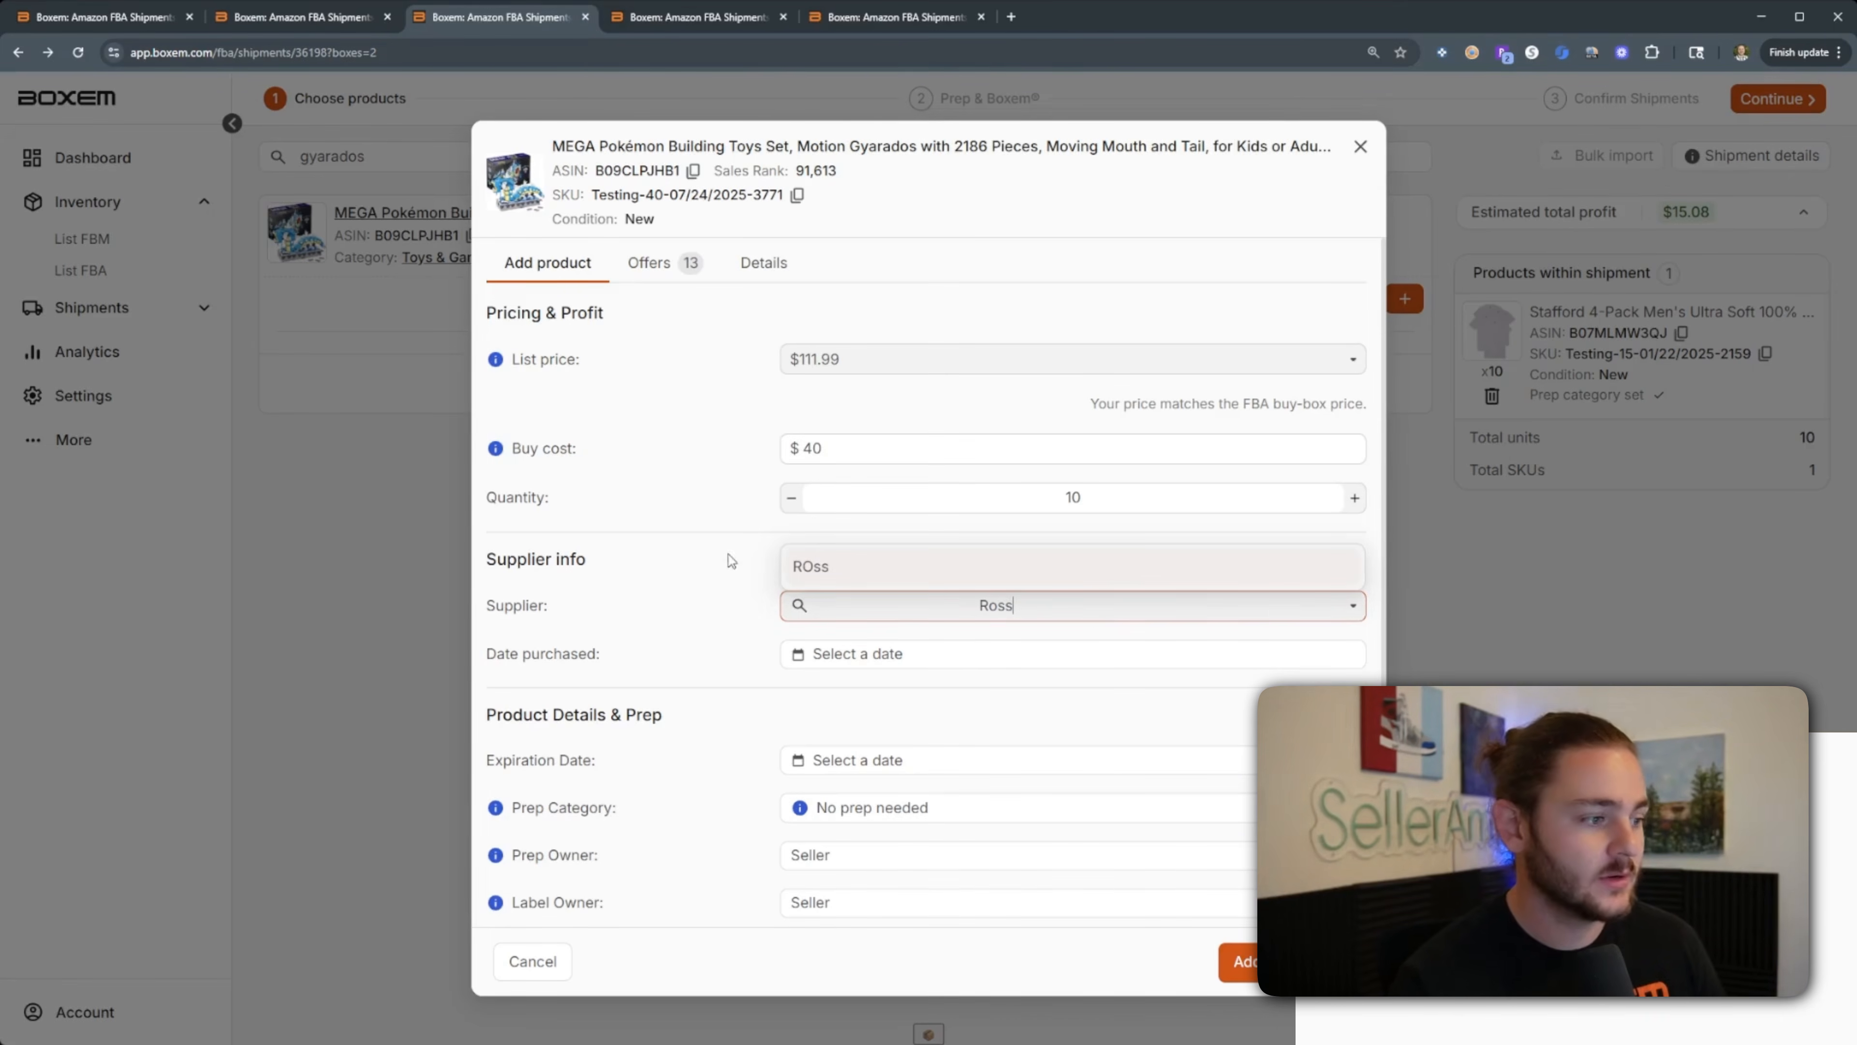
{"action": "left_click", "coordinate": [669, 599]}
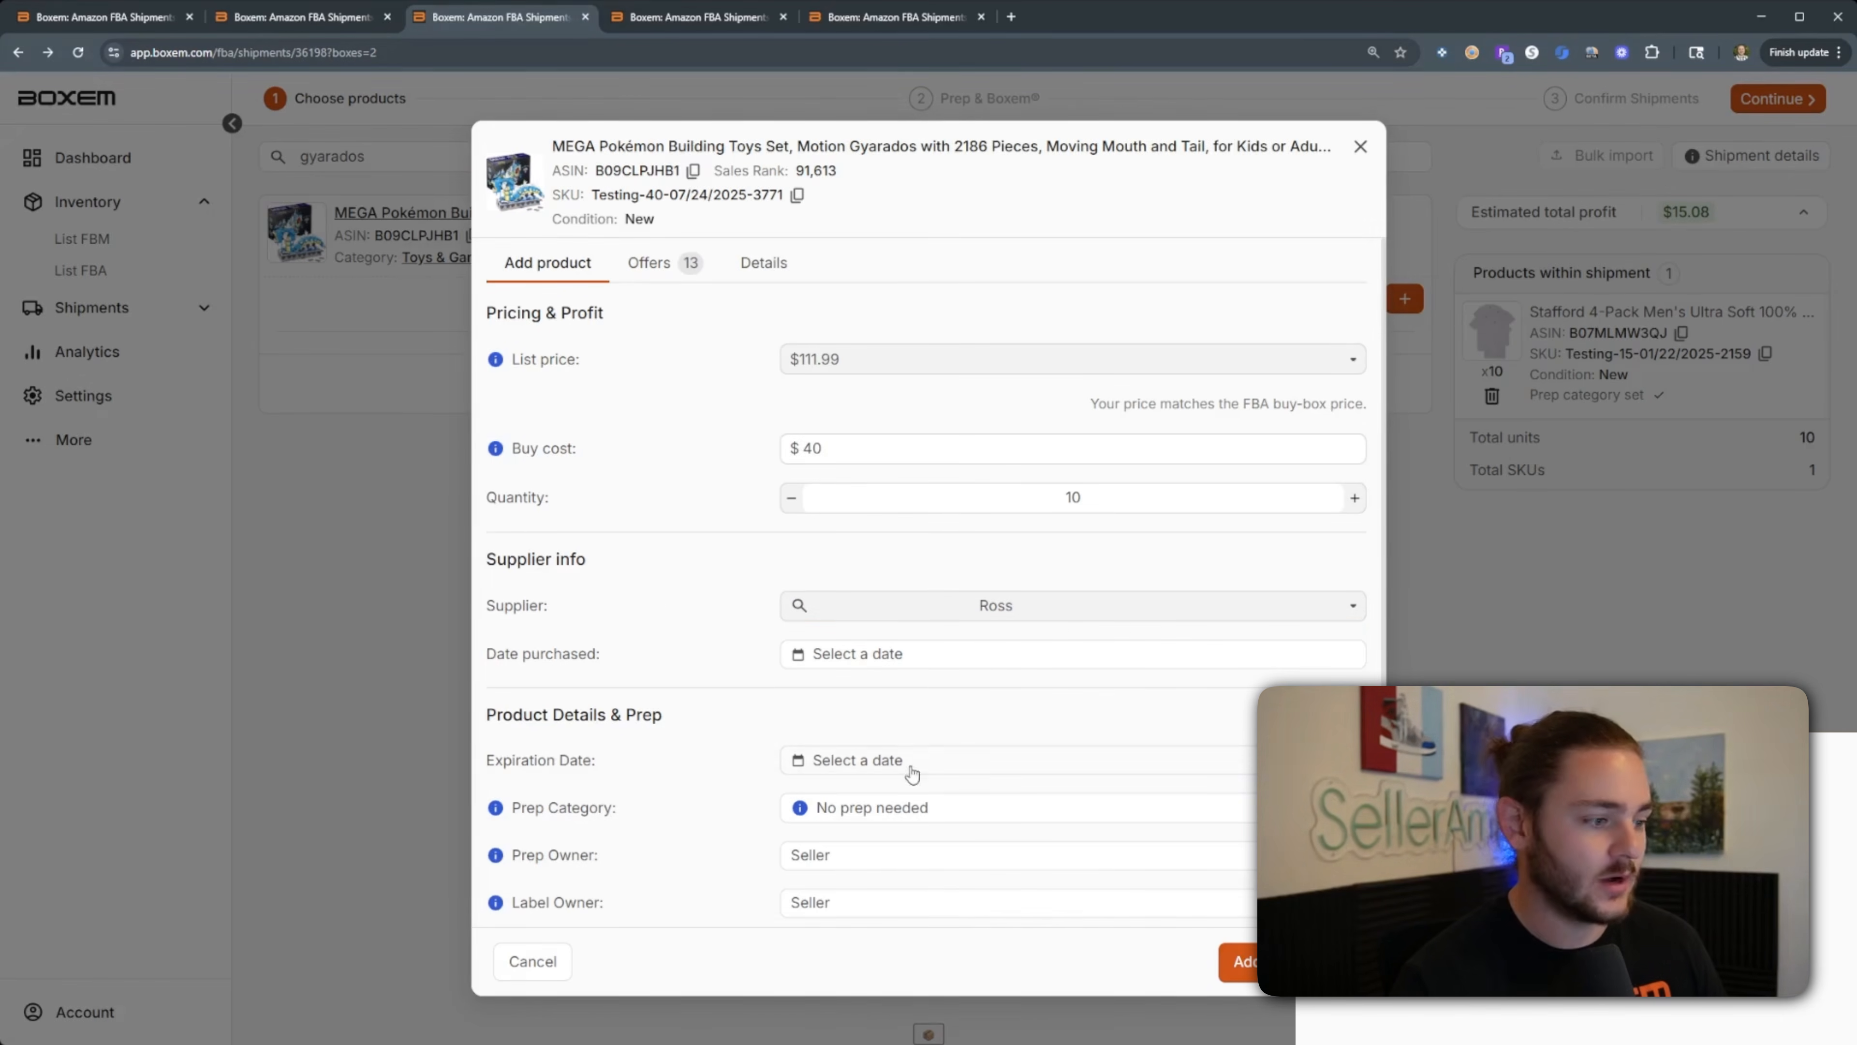
{"action": "left_click", "coordinate": [1281, 961]}
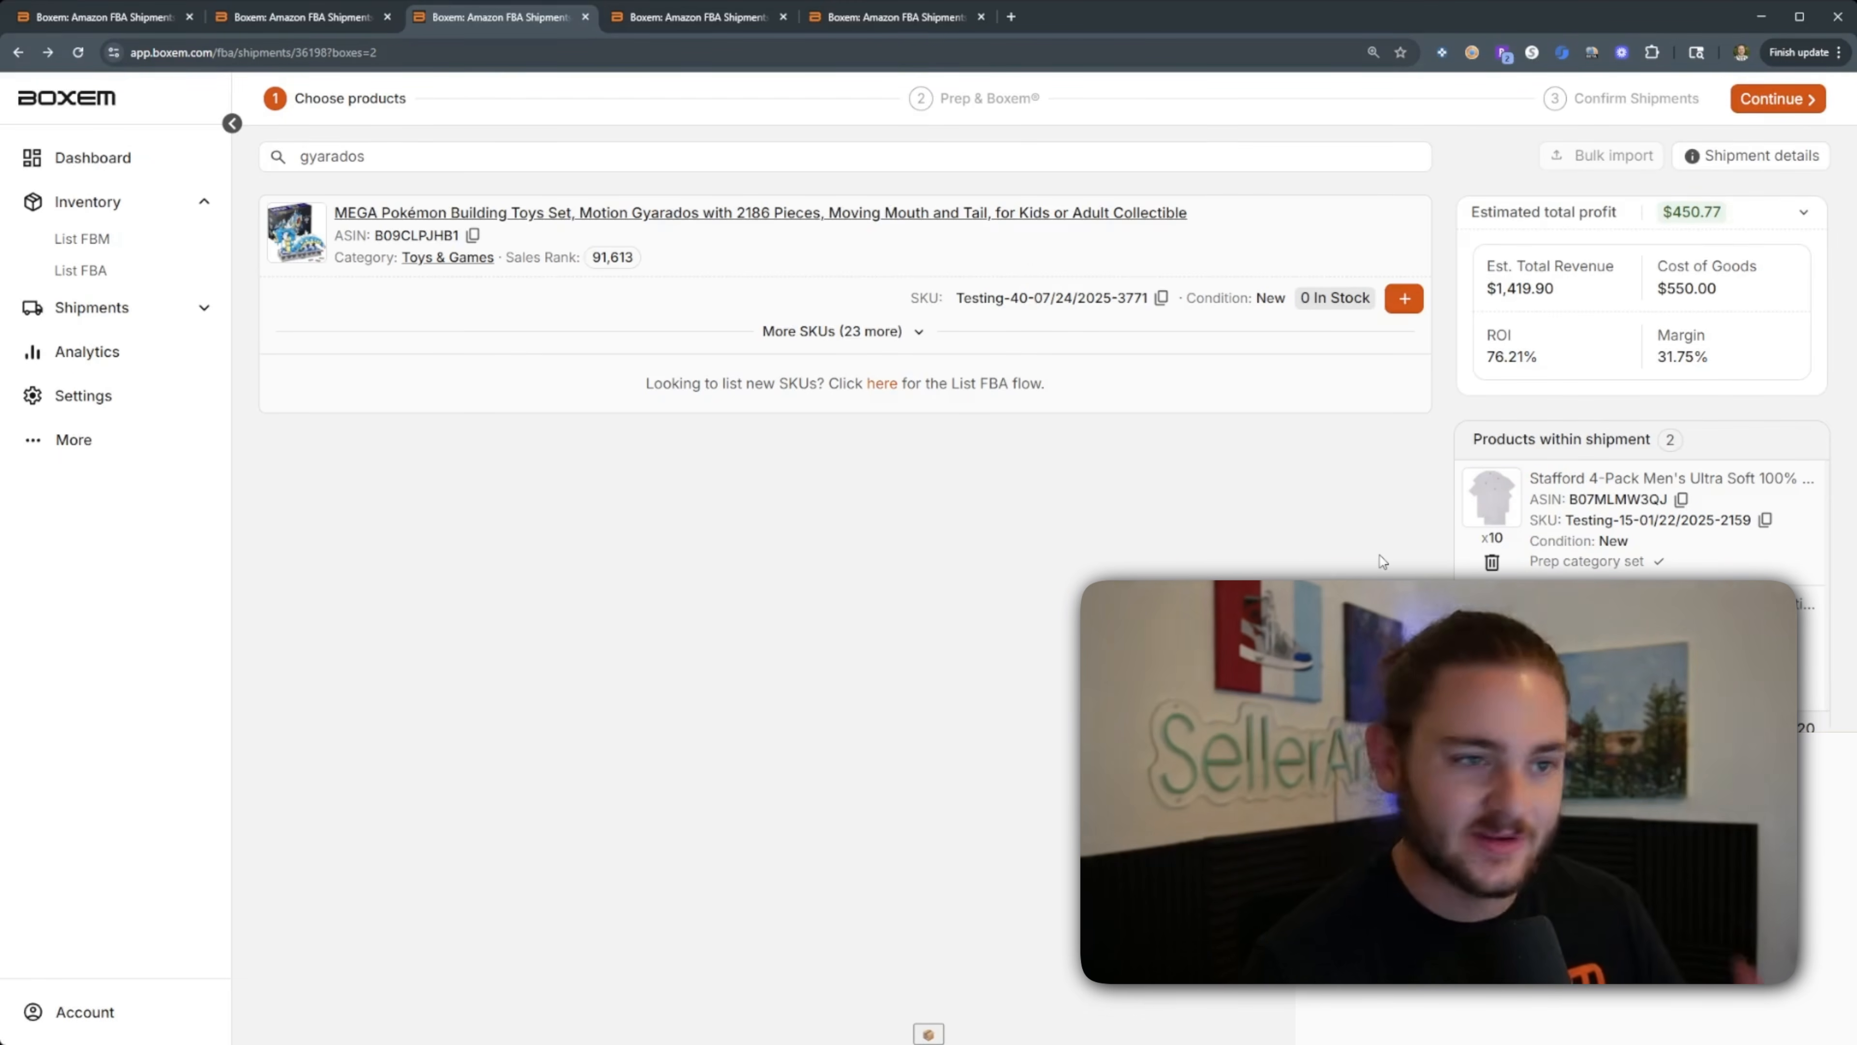
Examine the expanded profit breakdown covering both shipment products, then collapse it.
{"action": "left_click_drag", "start_coordinate": [1449, 191], "coordinate": [1837, 382]}
{"action": "left_click", "coordinate": [1834, 379]}
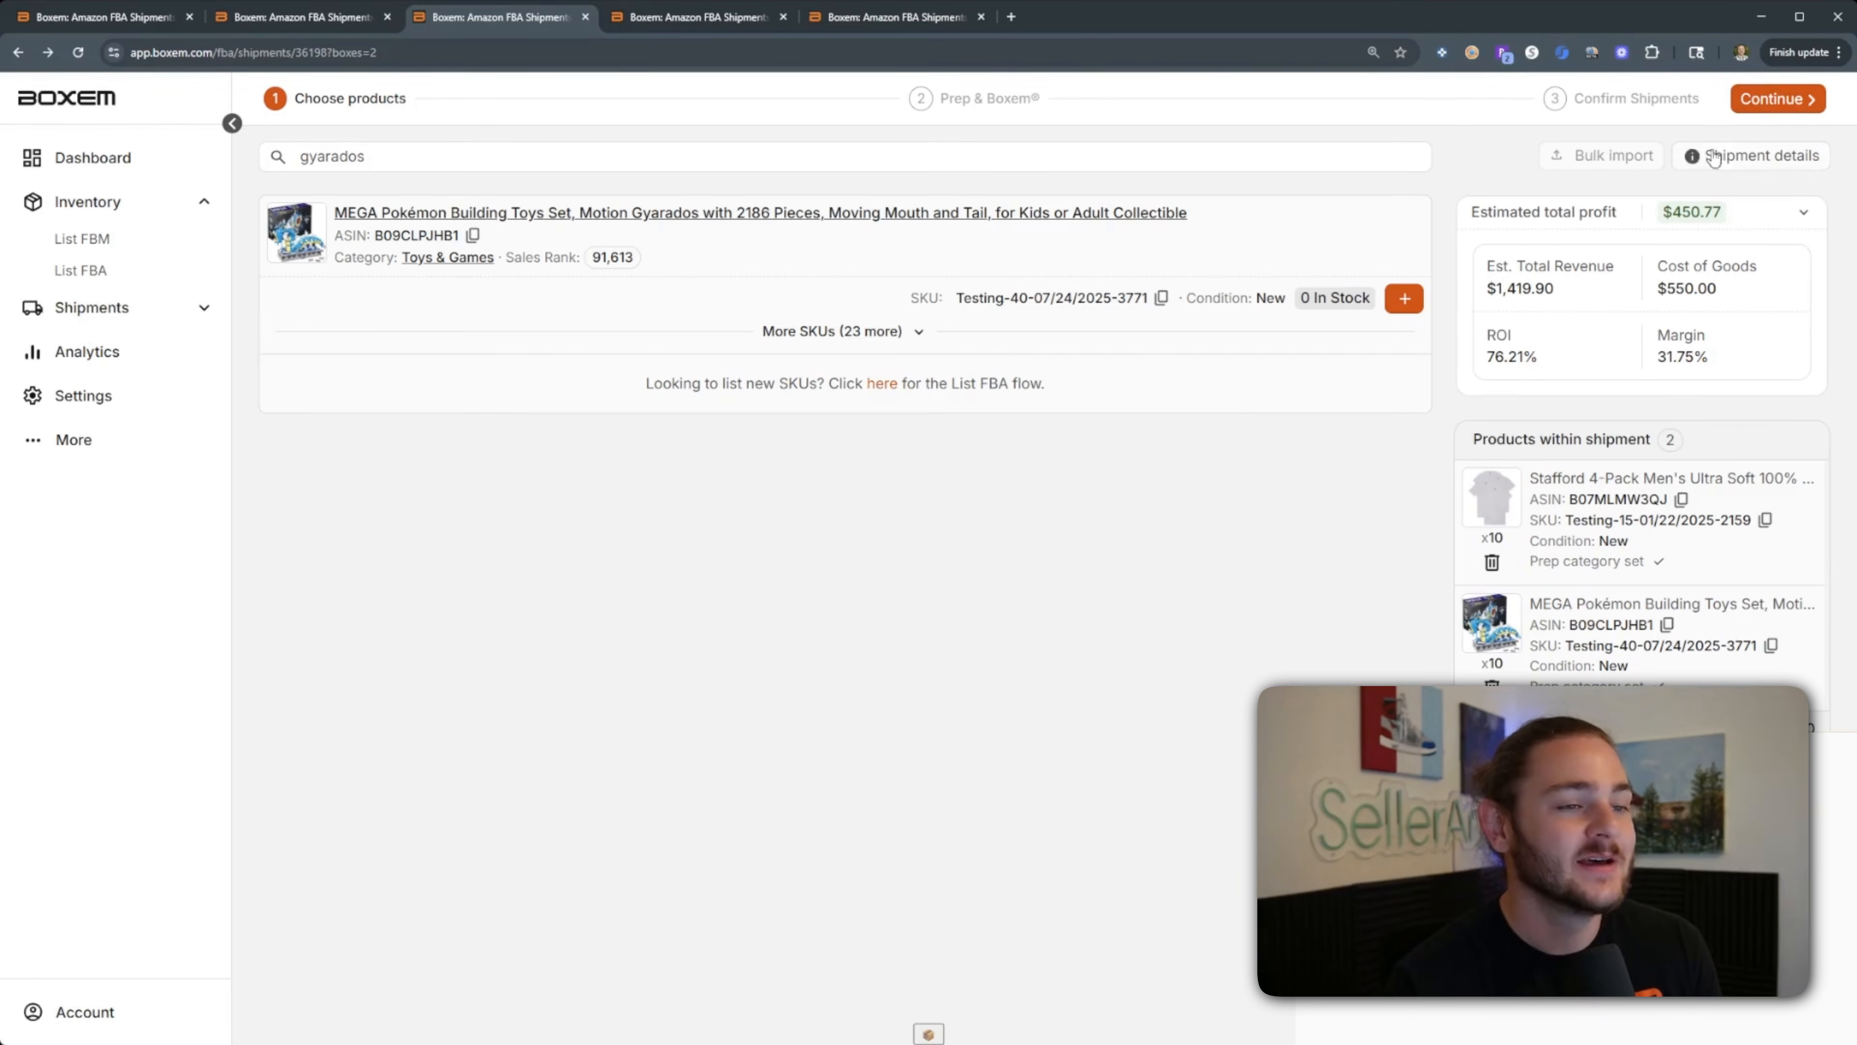
{"action": "left_click", "coordinate": [1804, 213]}
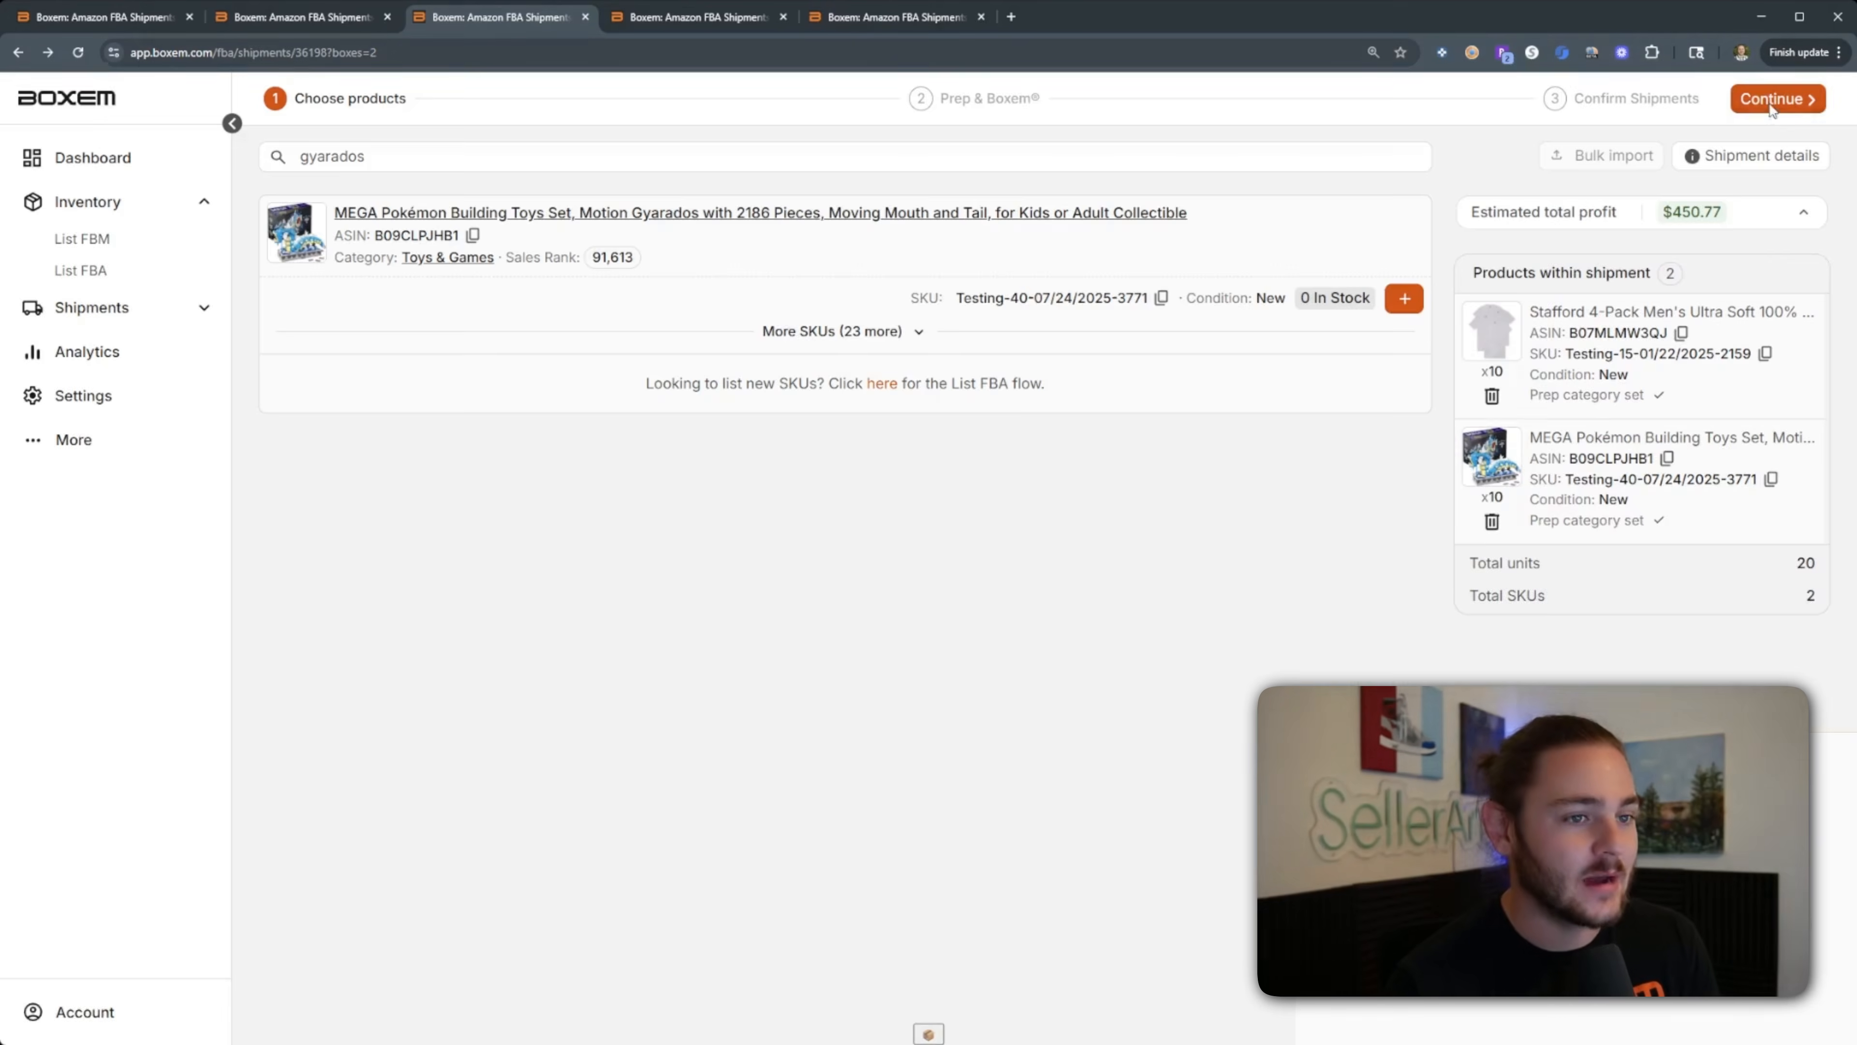
Continue past product selection and submit the shipment request to Amazon.
{"action": "left_click", "coordinate": [1777, 101]}
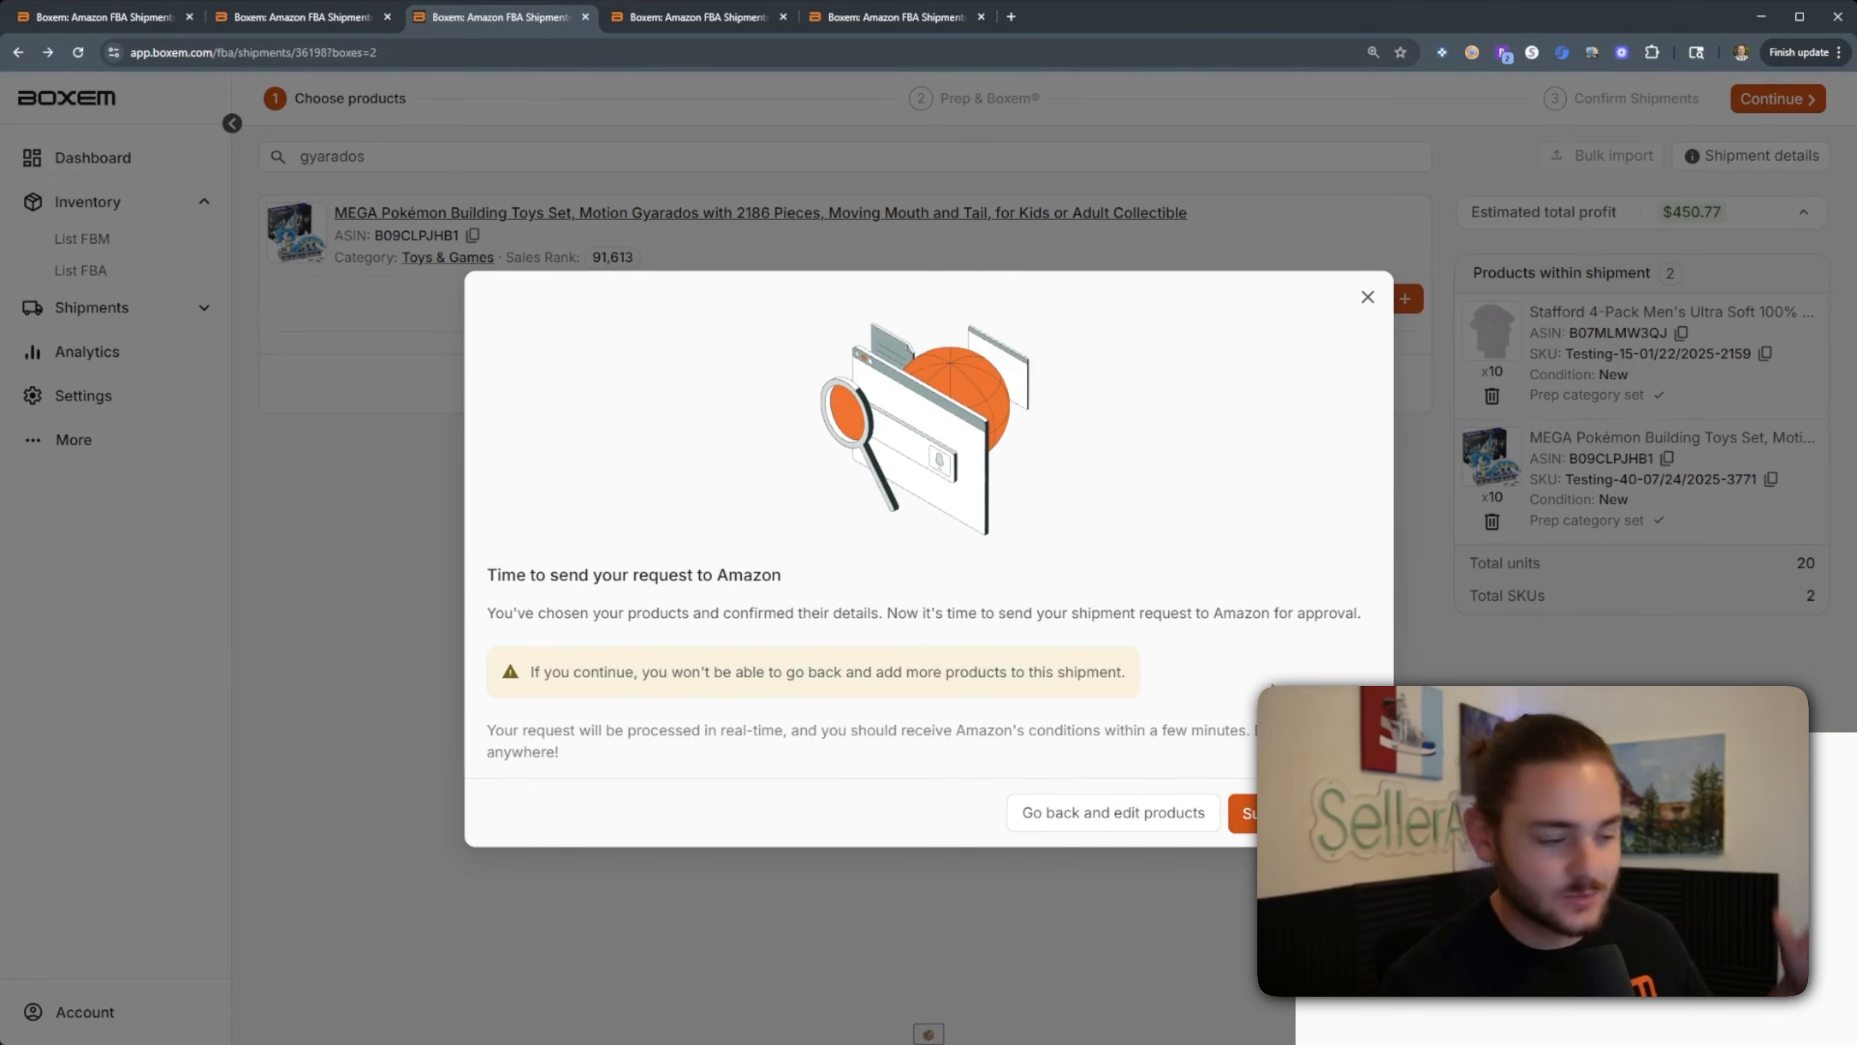
{"action": "left_click", "coordinate": [1300, 813]}
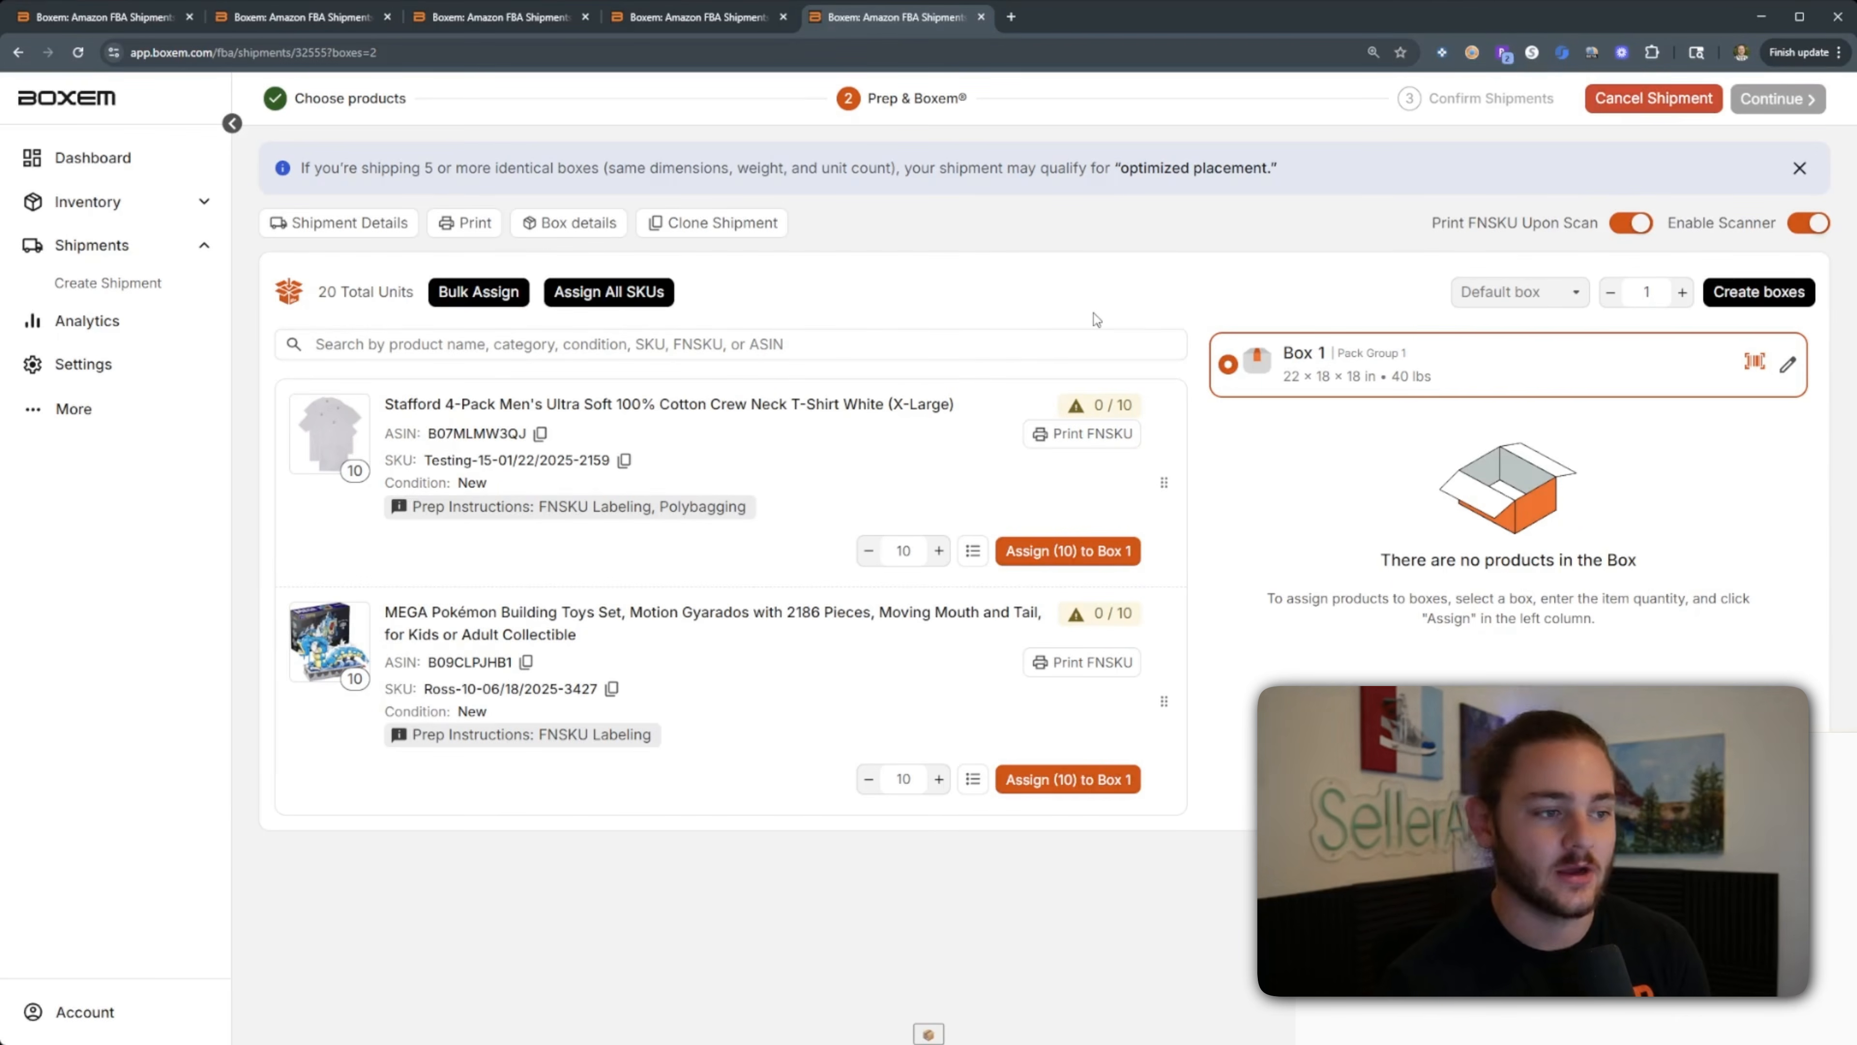
Open the shipment's label printing options and preview the Sold as Set, Suffocation and Fragile labels.
{"action": "left_click", "coordinate": [450, 227]}
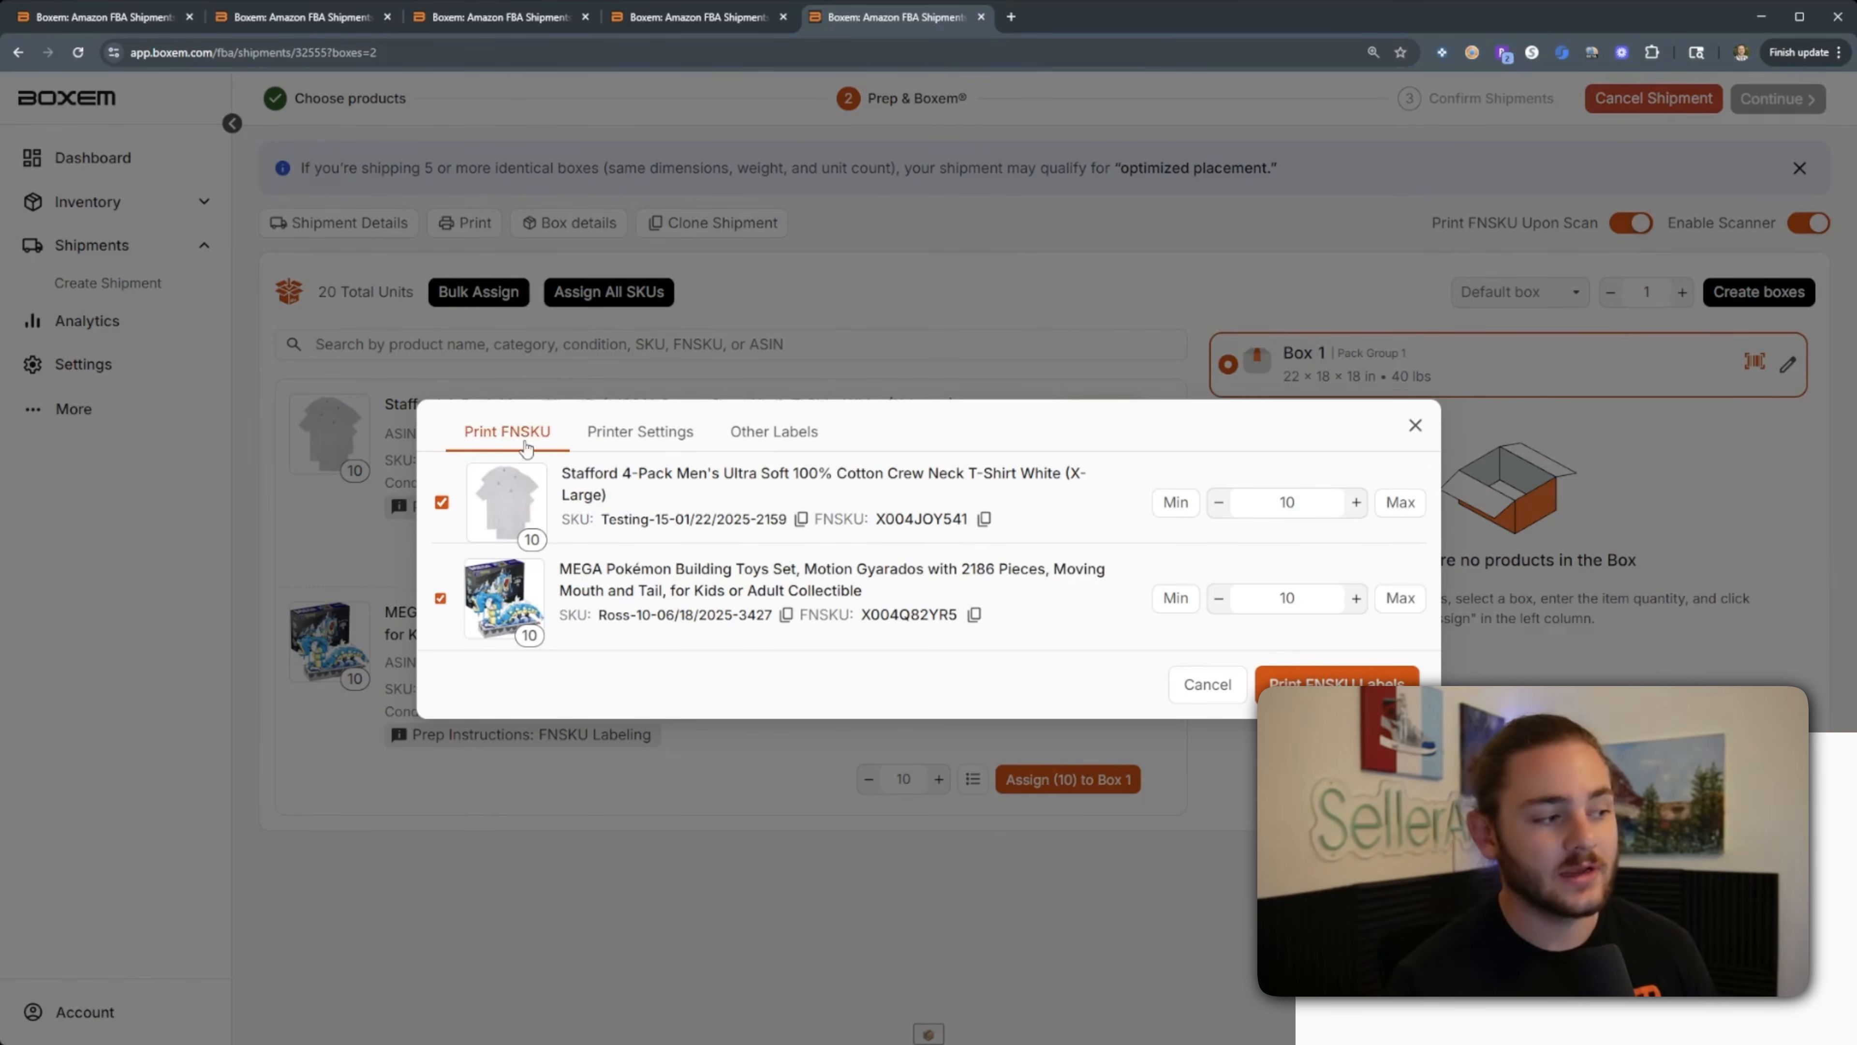
{"action": "left_click", "coordinate": [776, 438]}
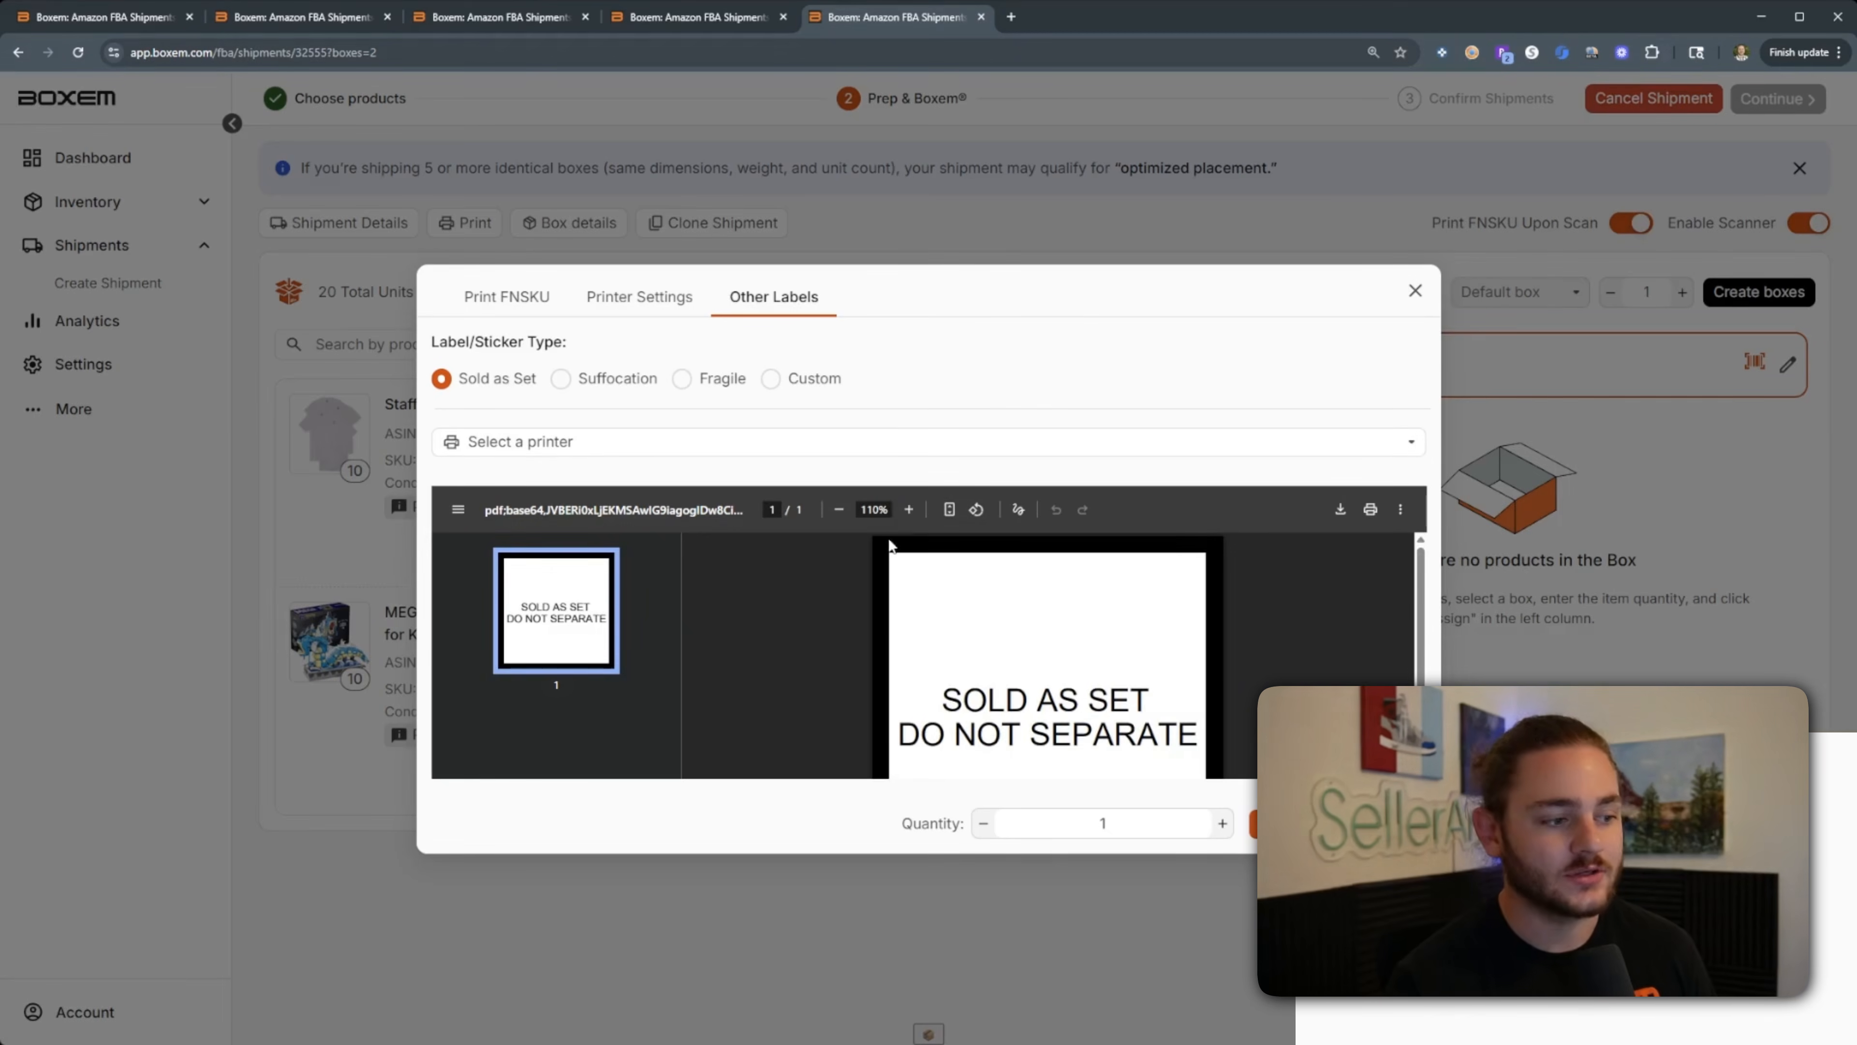
{"action": "scroll", "coordinate": [938, 604], "scroll_direction": "down", "scroll_amount": 1}
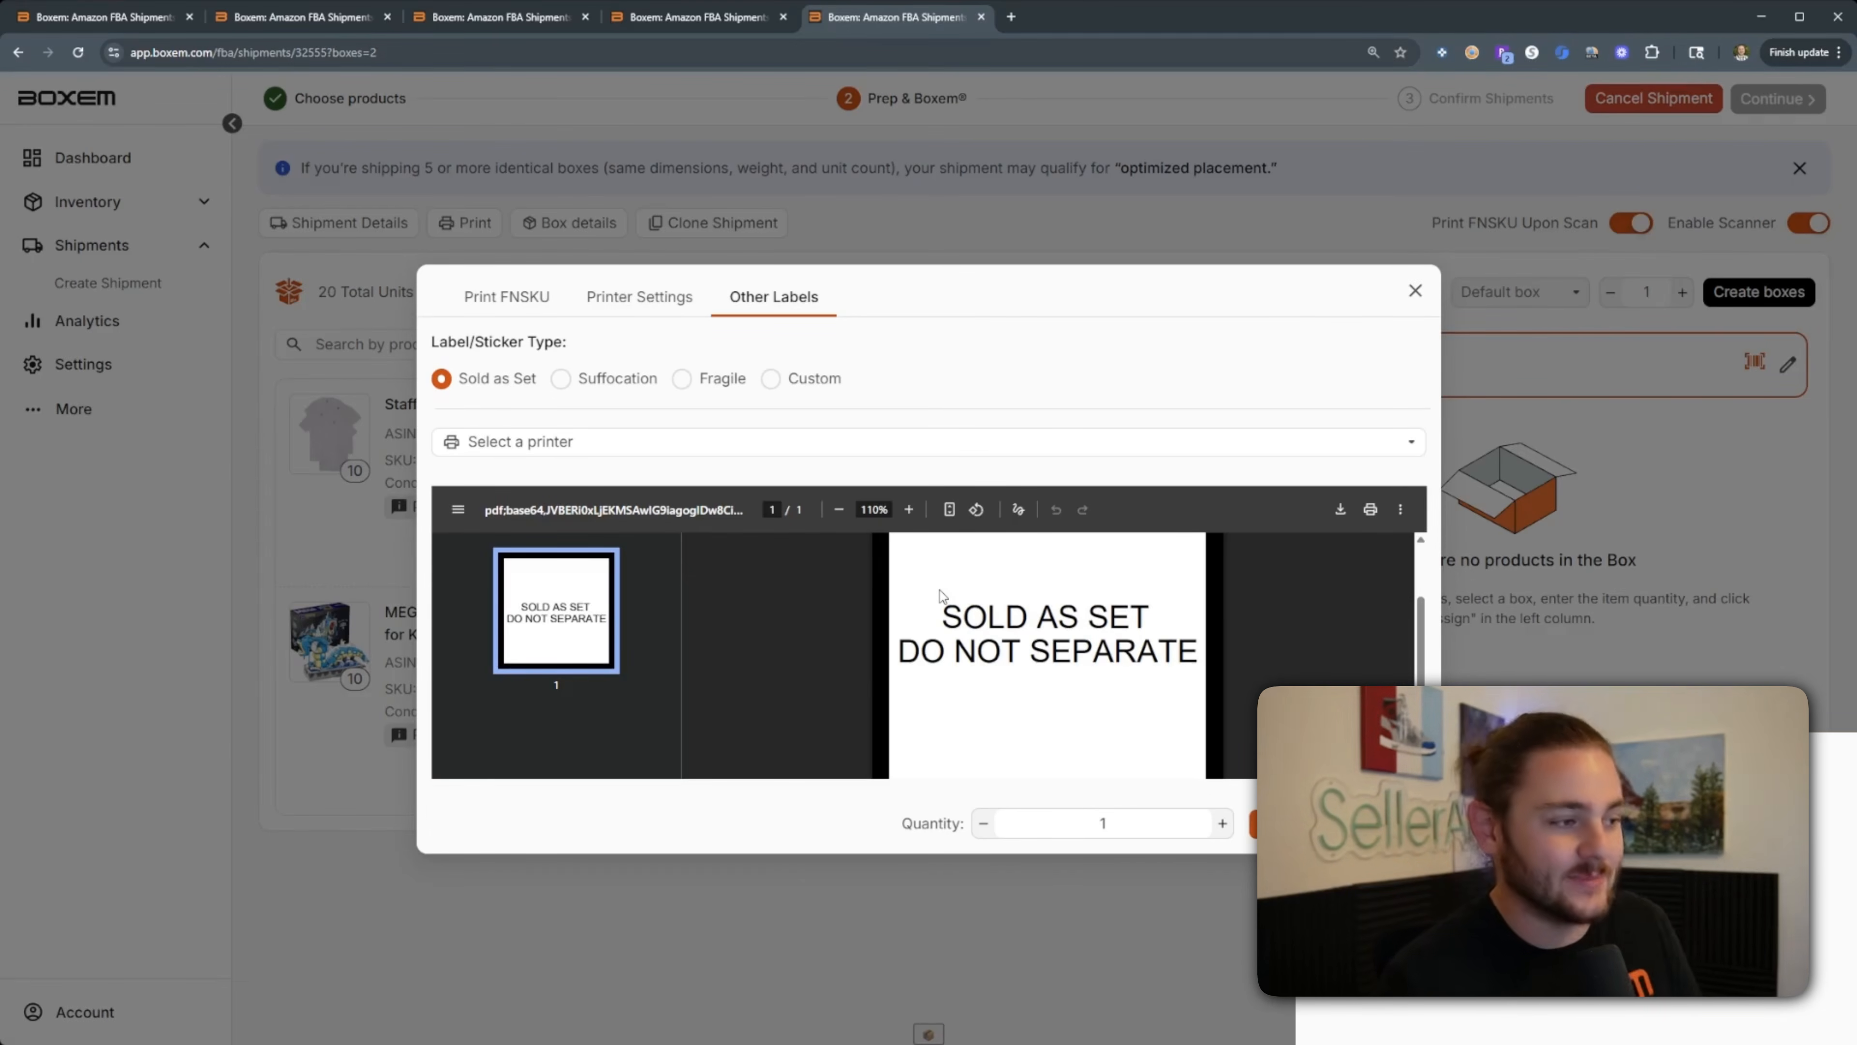
{"action": "scroll", "coordinate": [983, 652], "scroll_direction": "up", "scroll_amount": 1}
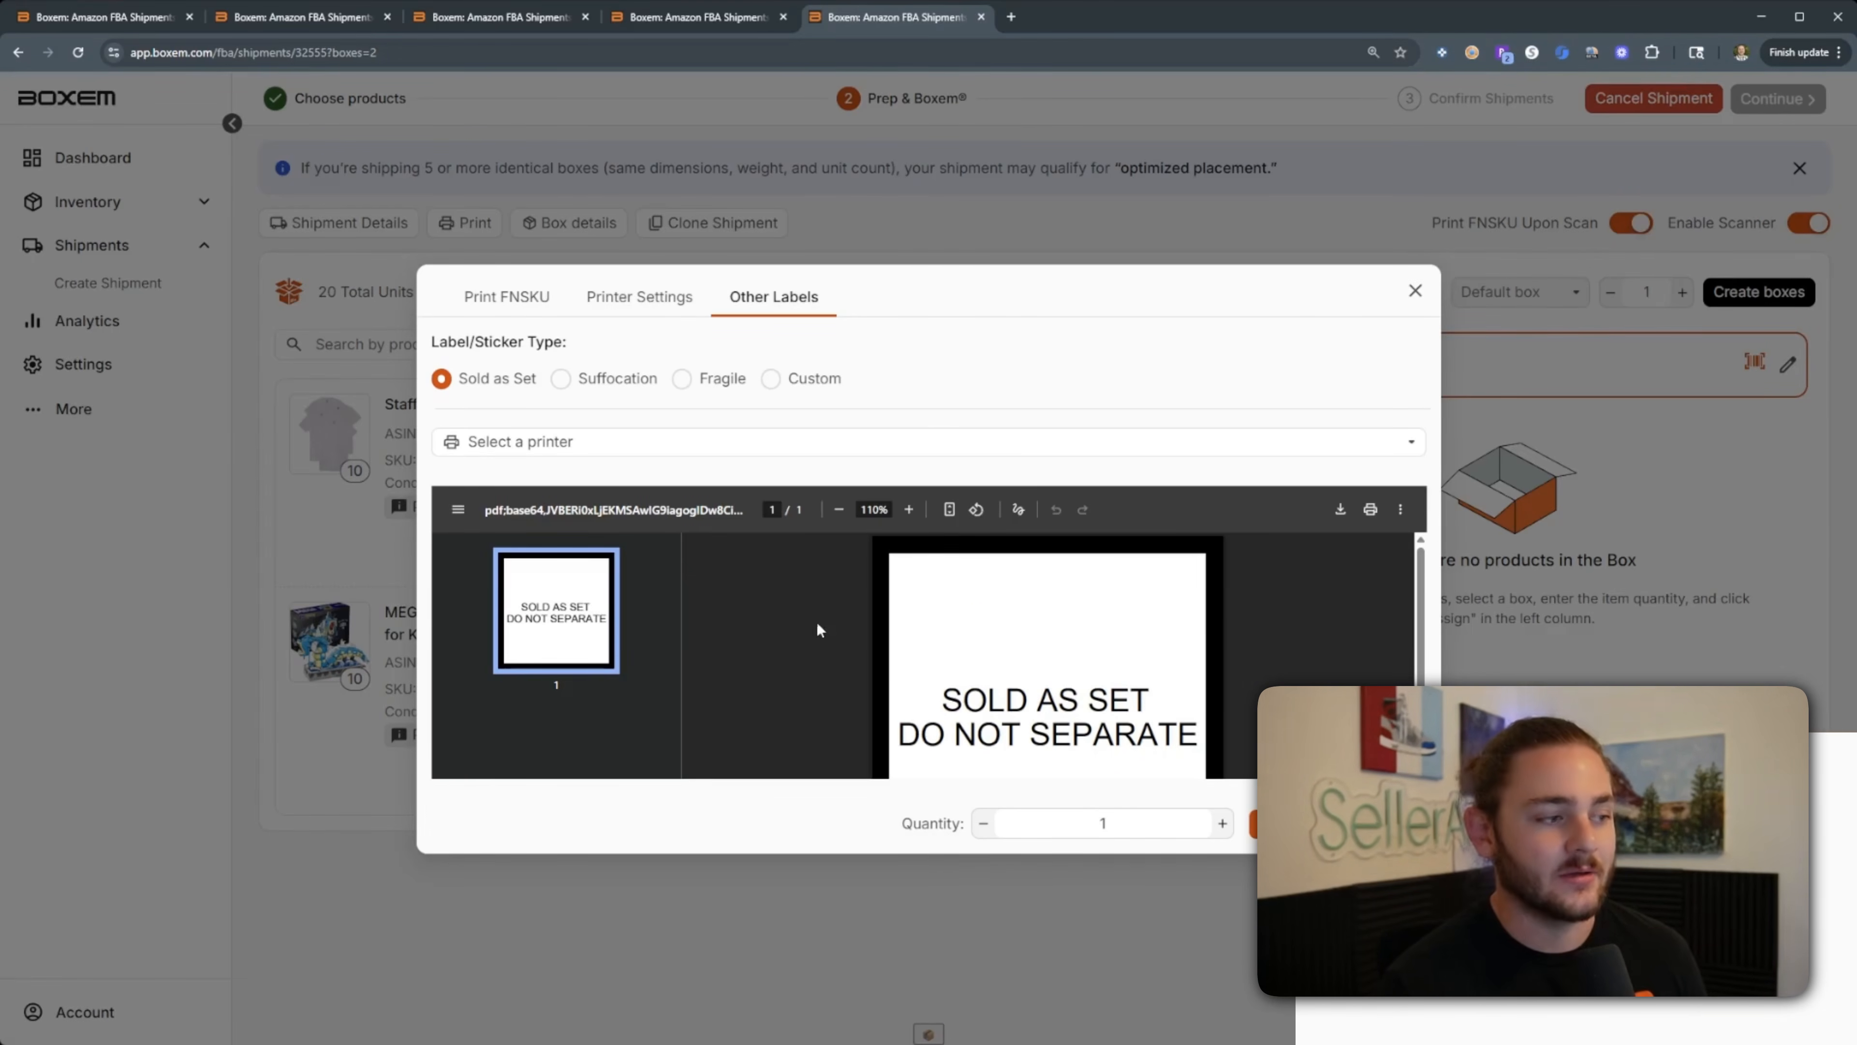
{"action": "left_click", "coordinate": [572, 379]}
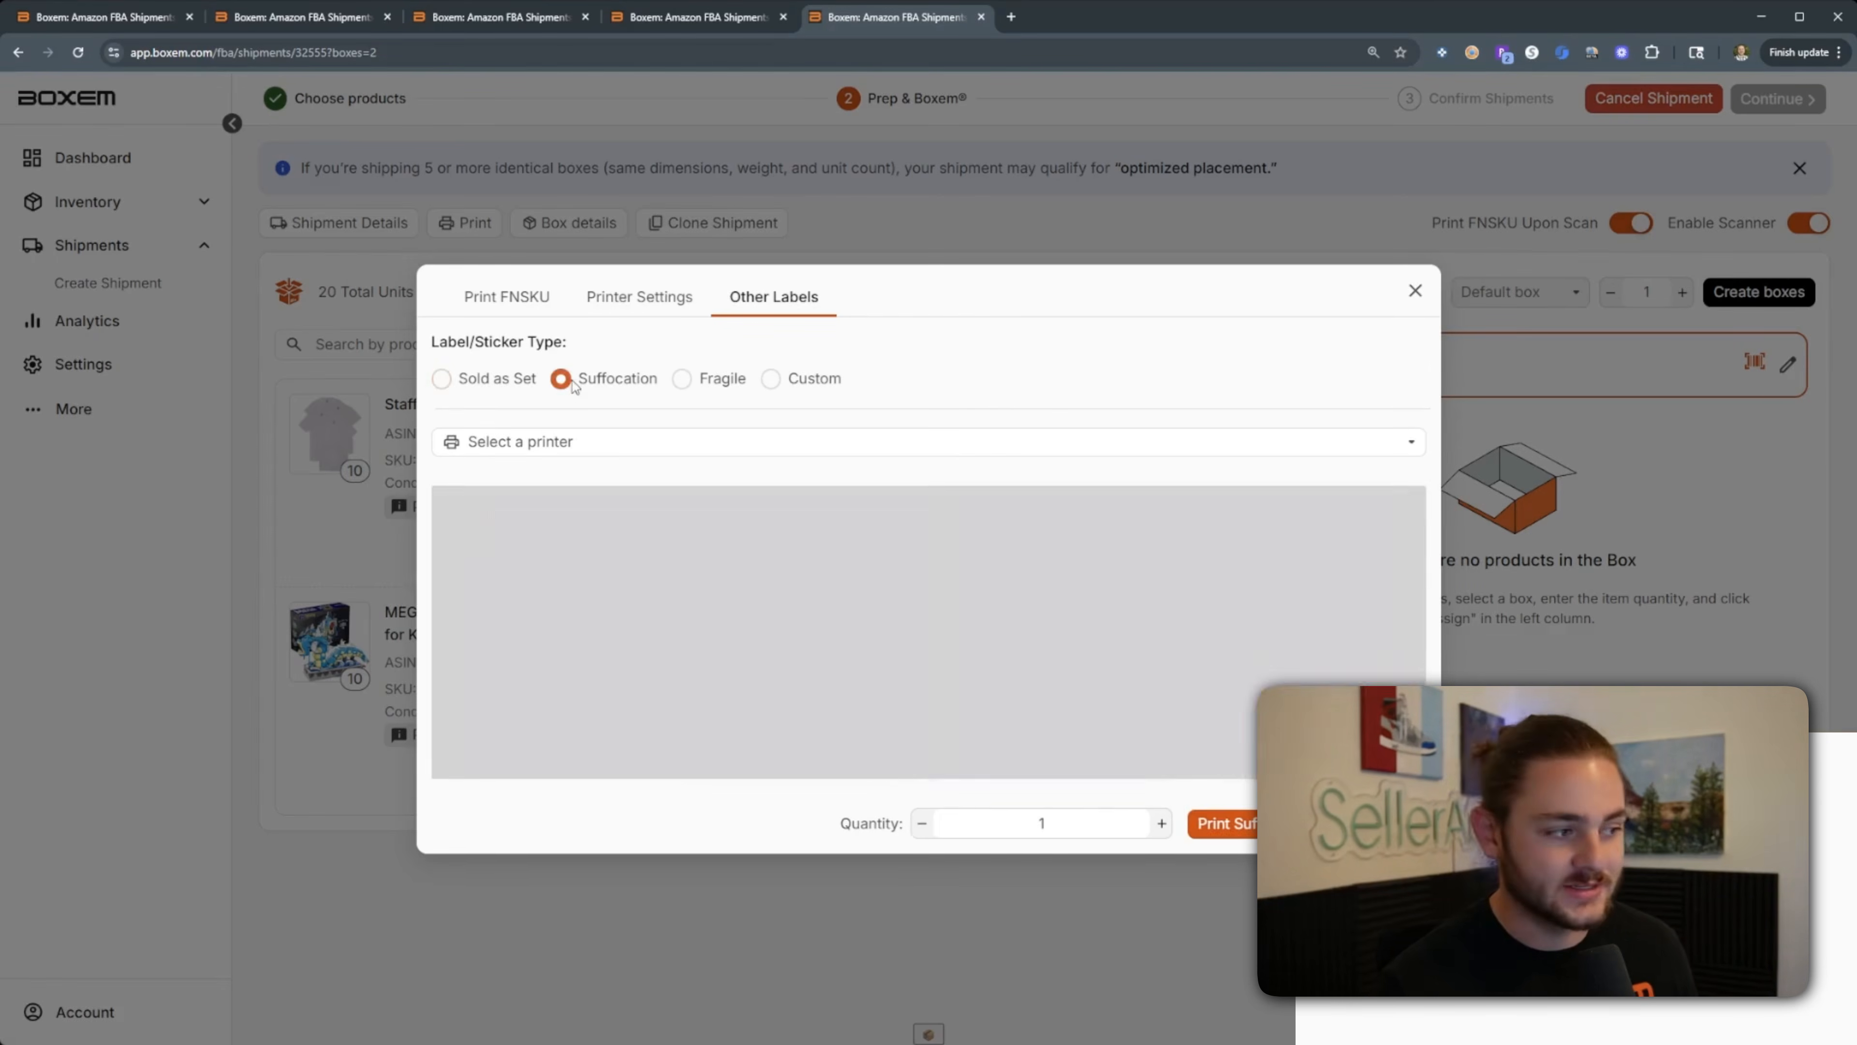
{"action": "left_click", "coordinate": [719, 380]}
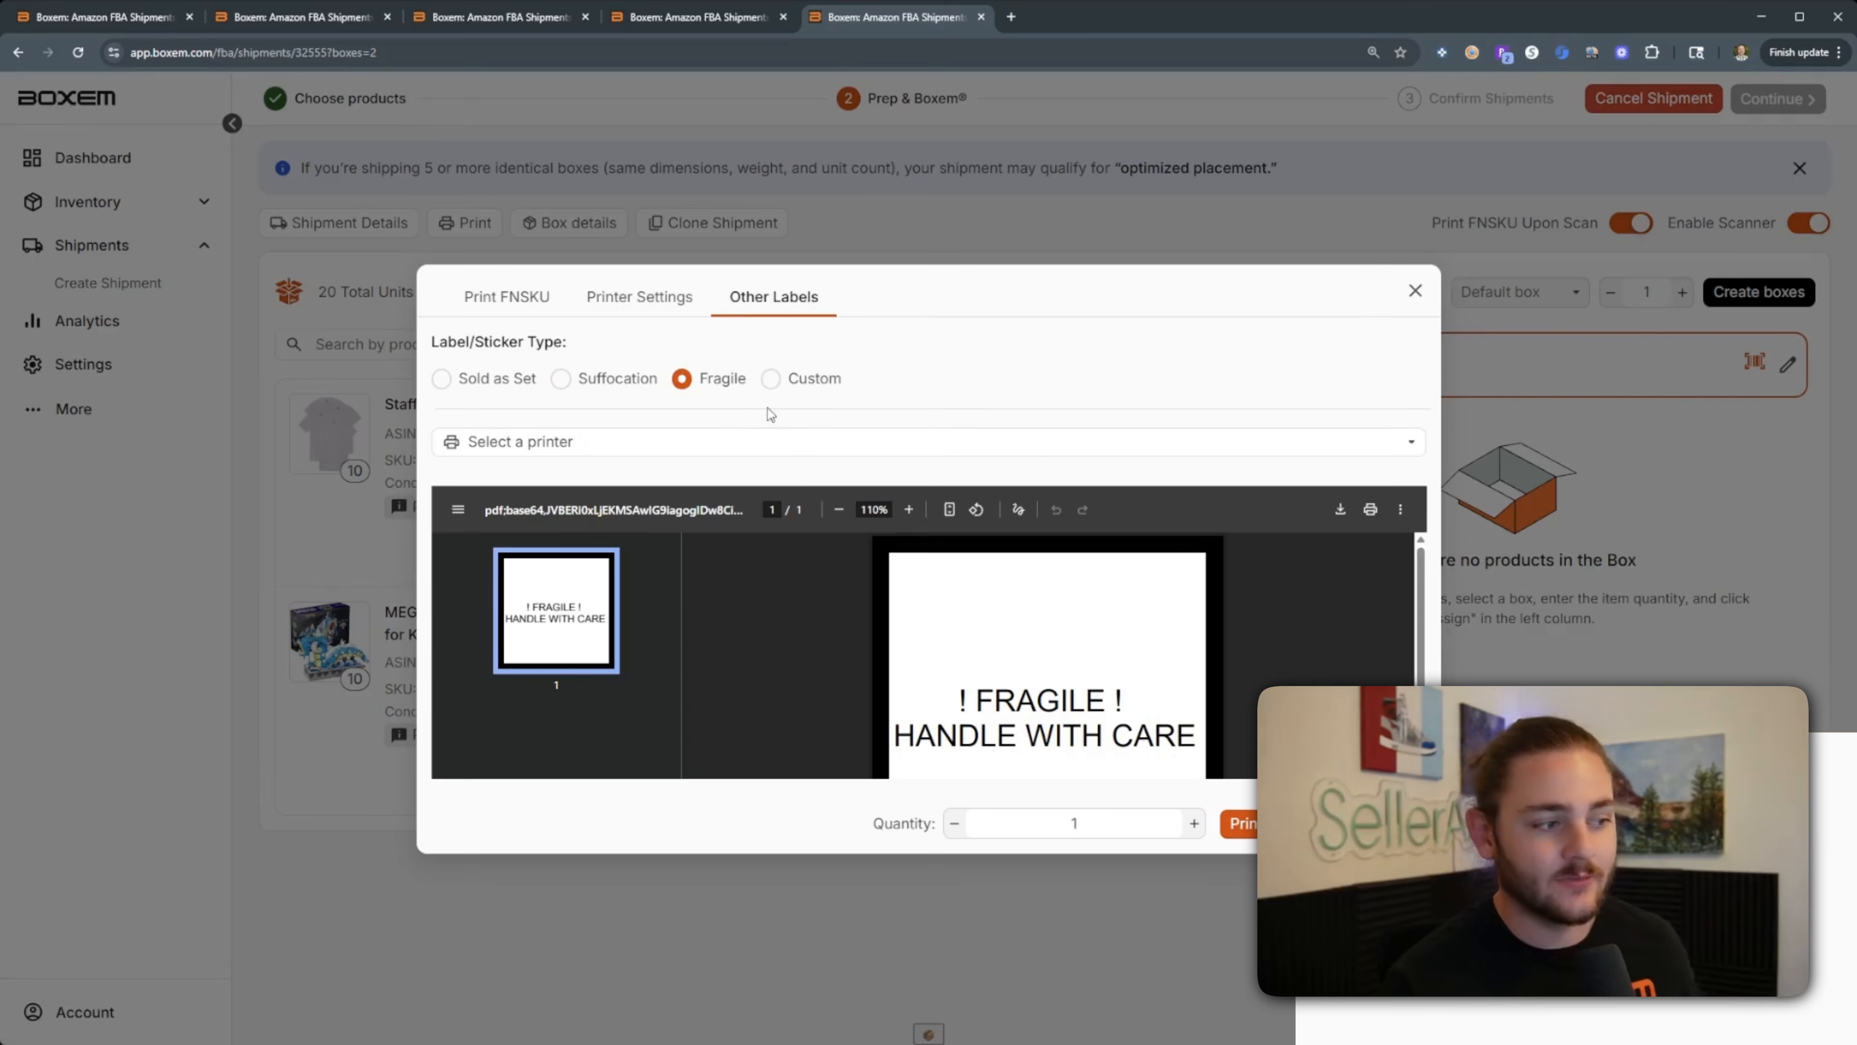
Choose the custom label type and enter "Hello world" as the label text.
{"action": "left_click", "coordinate": [772, 380]}
{"action": "left_click", "coordinate": [583, 447]}
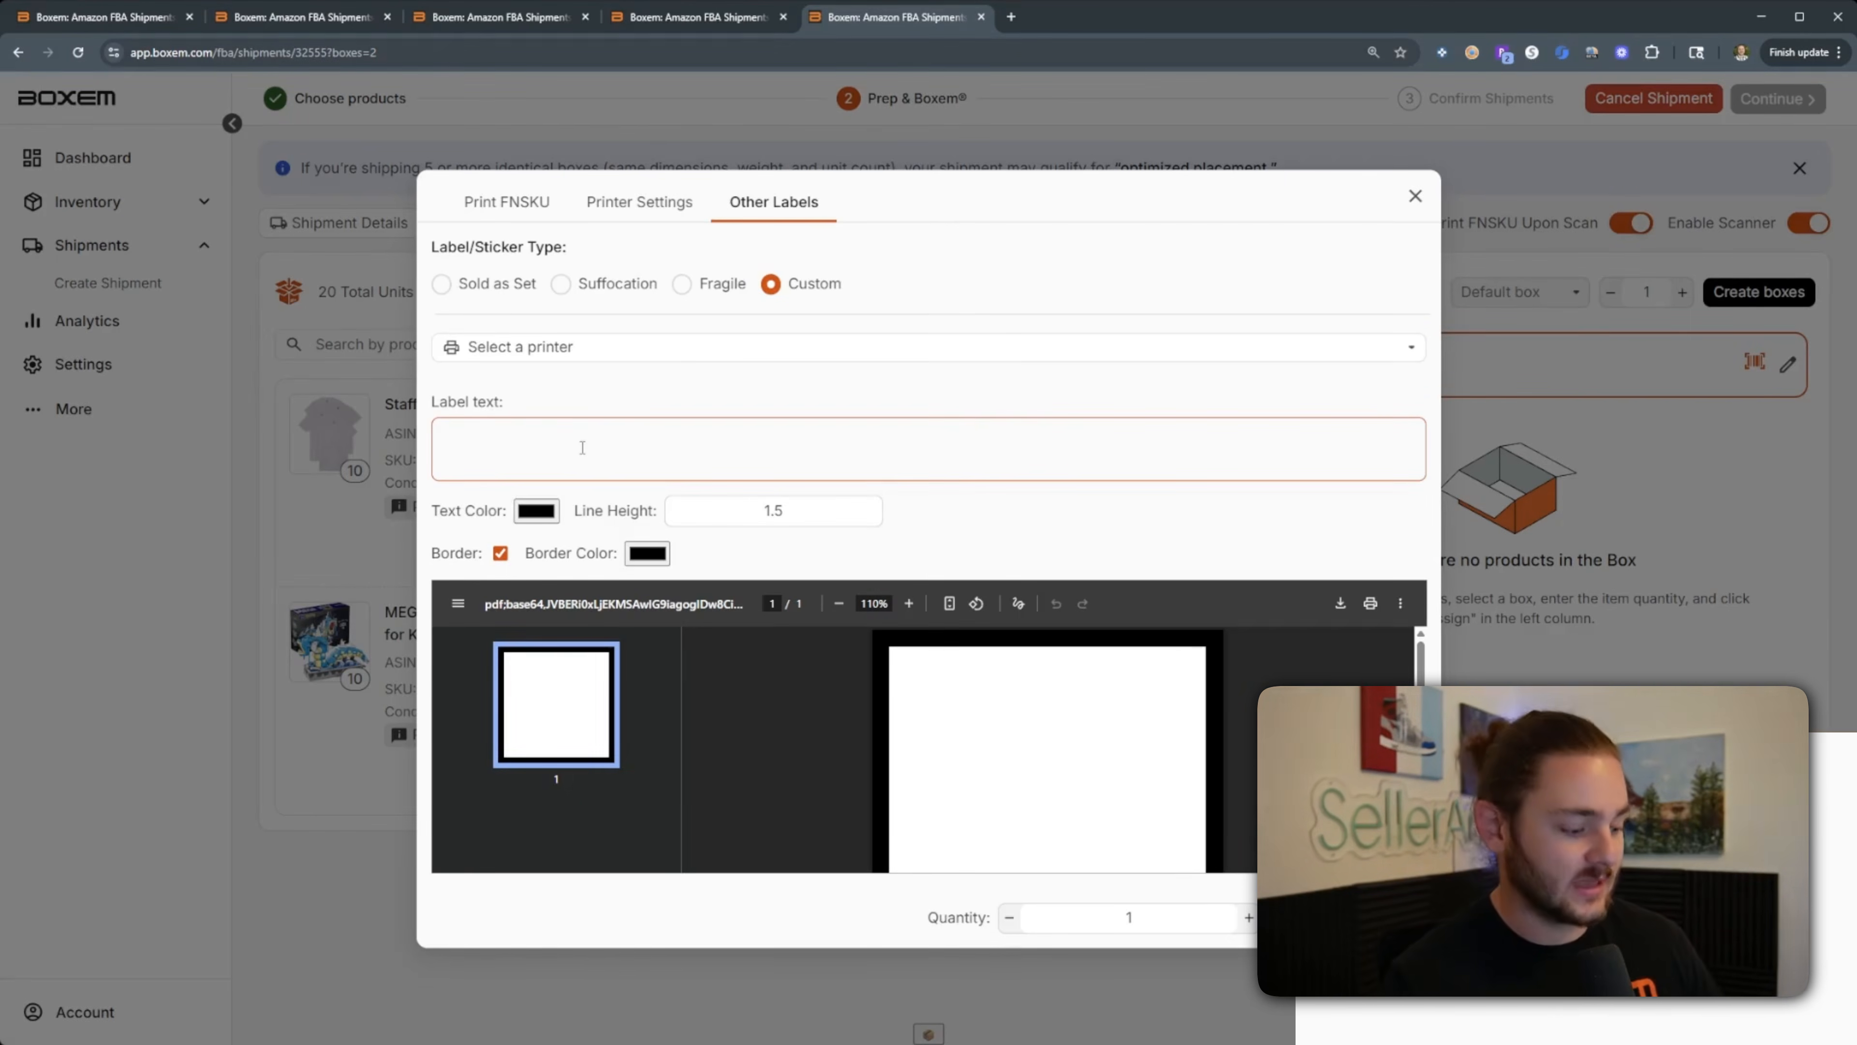
{"action": "type", "text": "Hello world"}
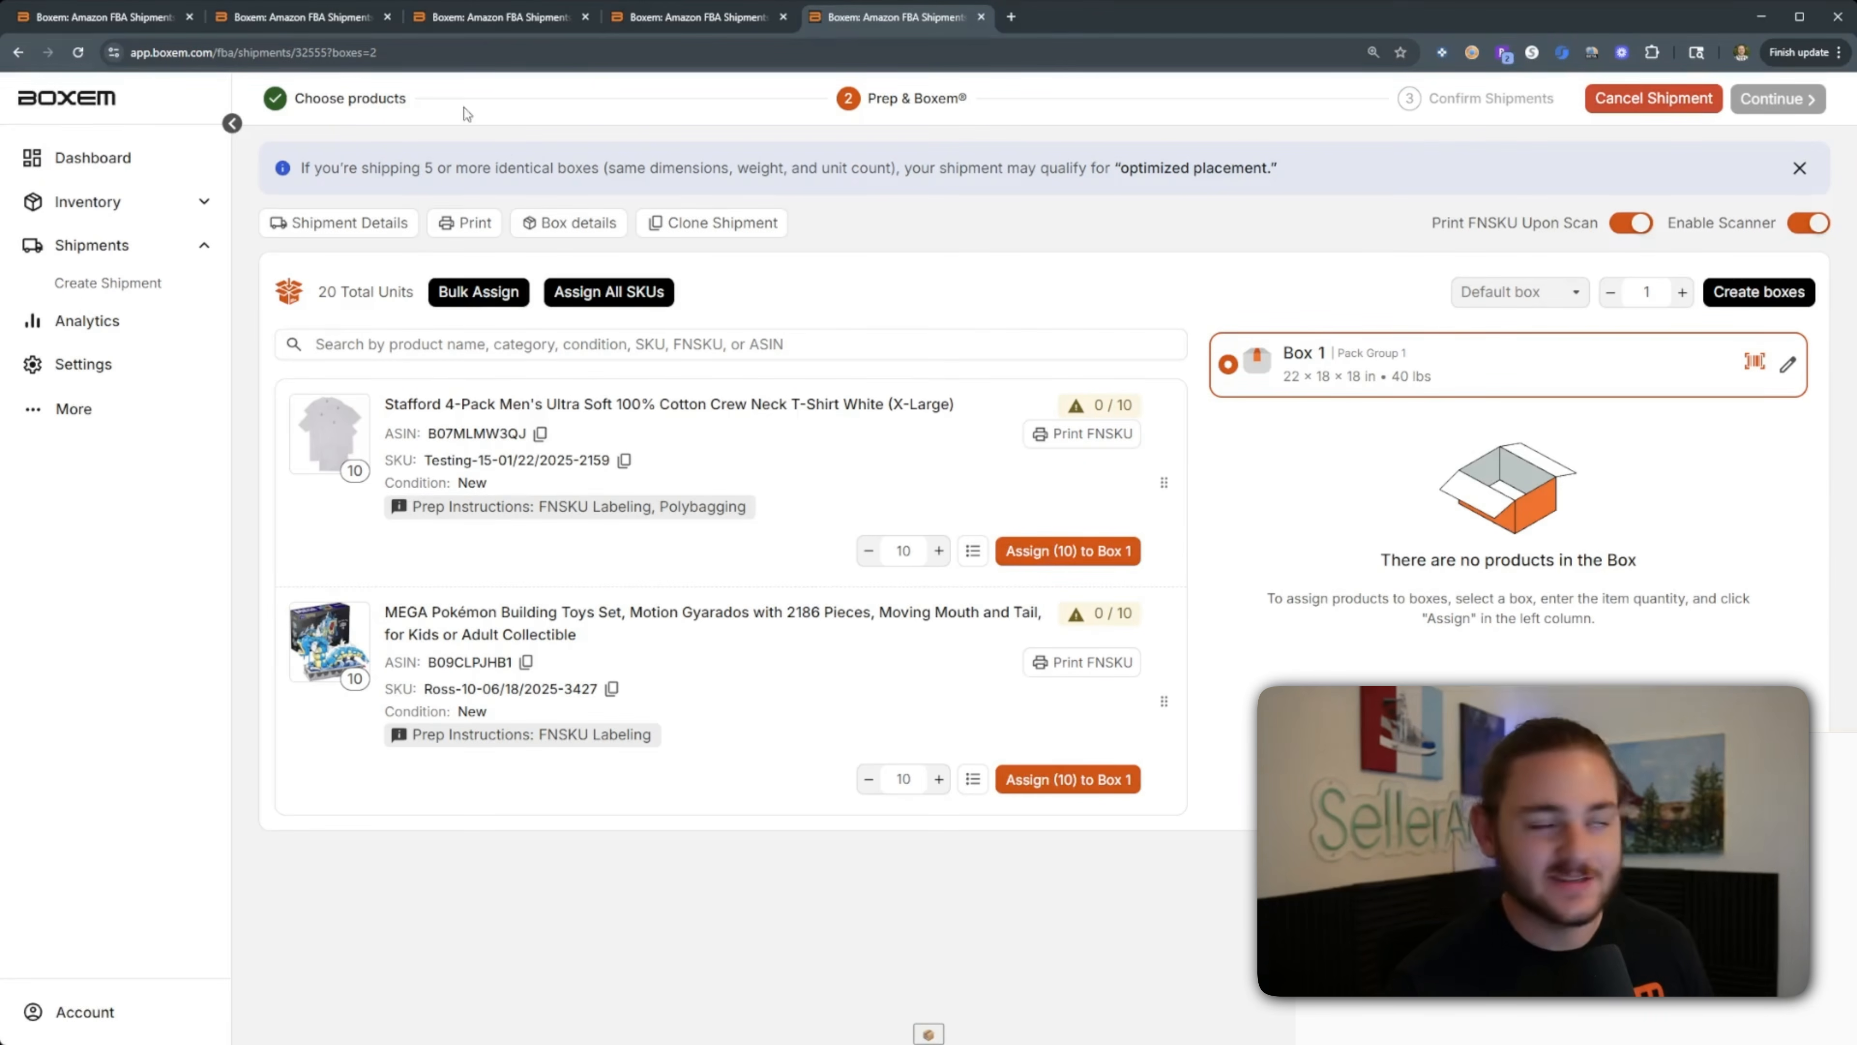
Review the printer and label size options for FNSKU labels in the printing settings.
{"action": "left_click", "coordinate": [309, 24]}
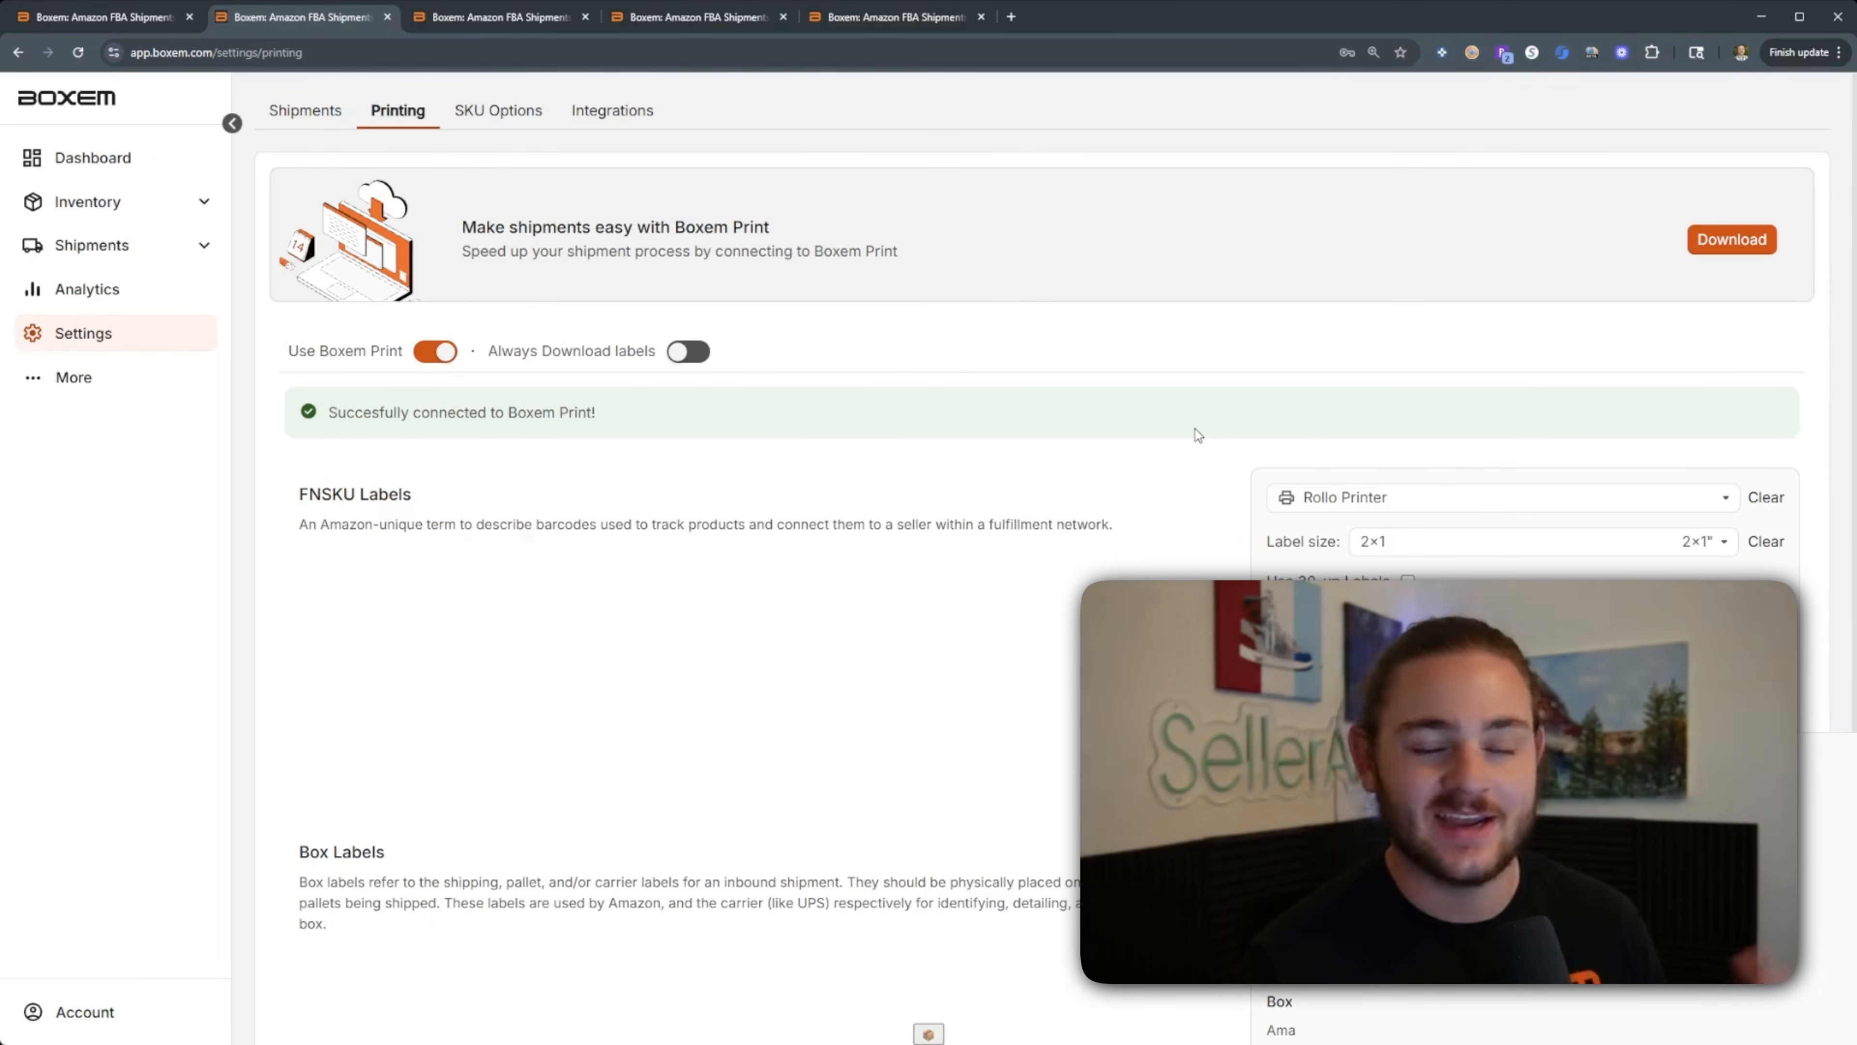
{"action": "scroll", "coordinate": [1243, 467], "scroll_direction": "down", "scroll_amount": 2}
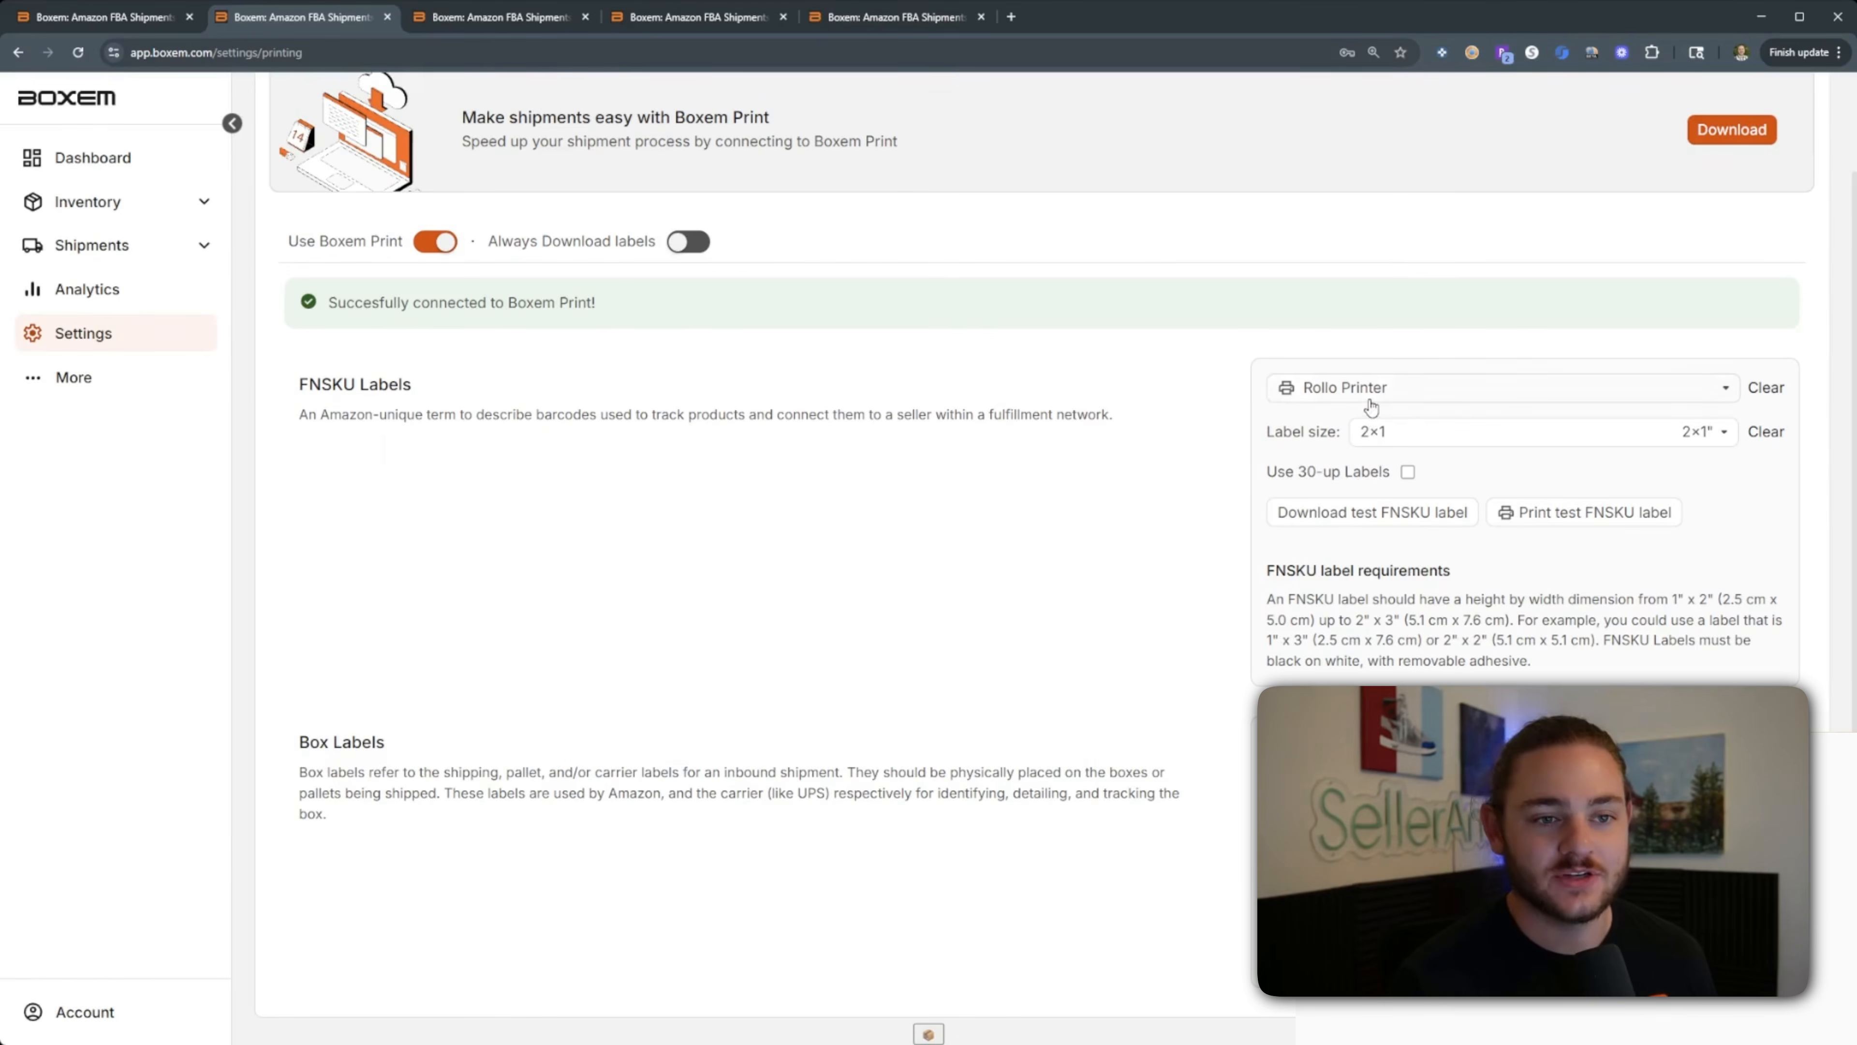
{"action": "left_click", "coordinate": [1375, 401]}
{"action": "left_click", "coordinate": [1171, 496]}
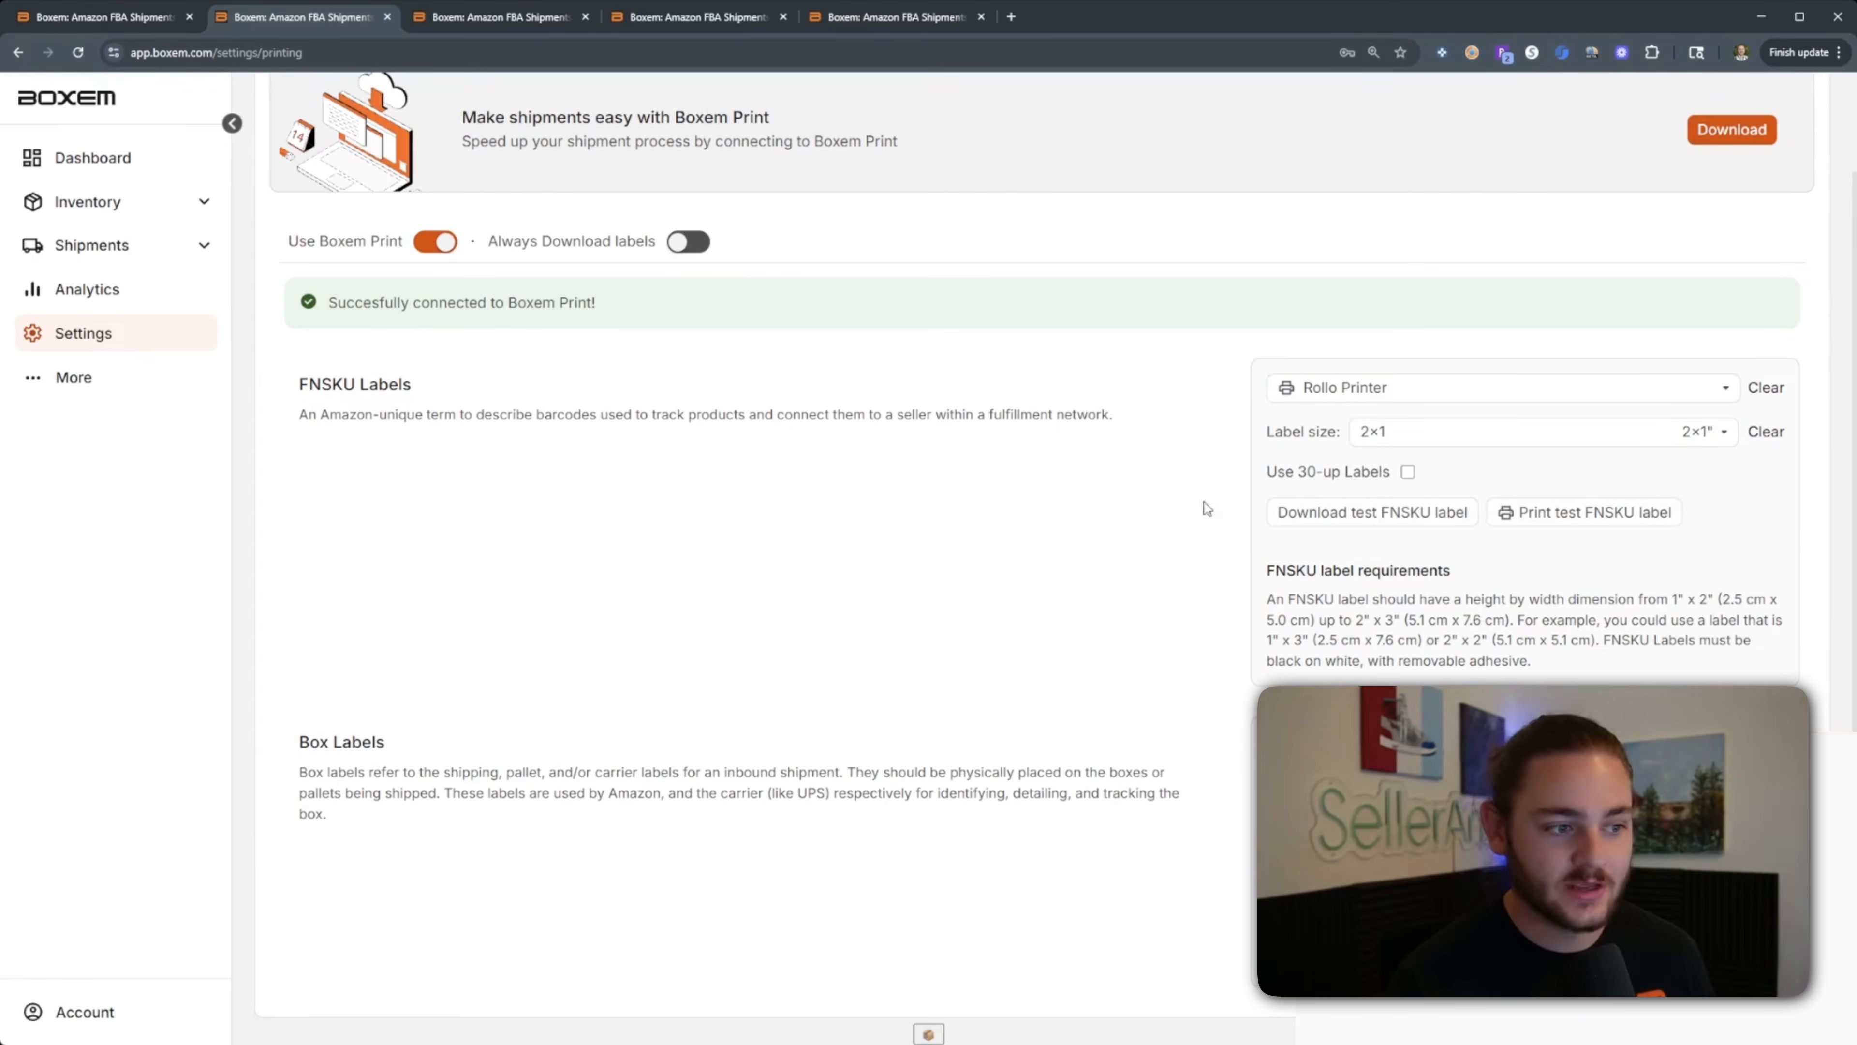
{"action": "left_click", "coordinate": [1457, 439]}
{"action": "left_click", "coordinate": [1312, 474]}
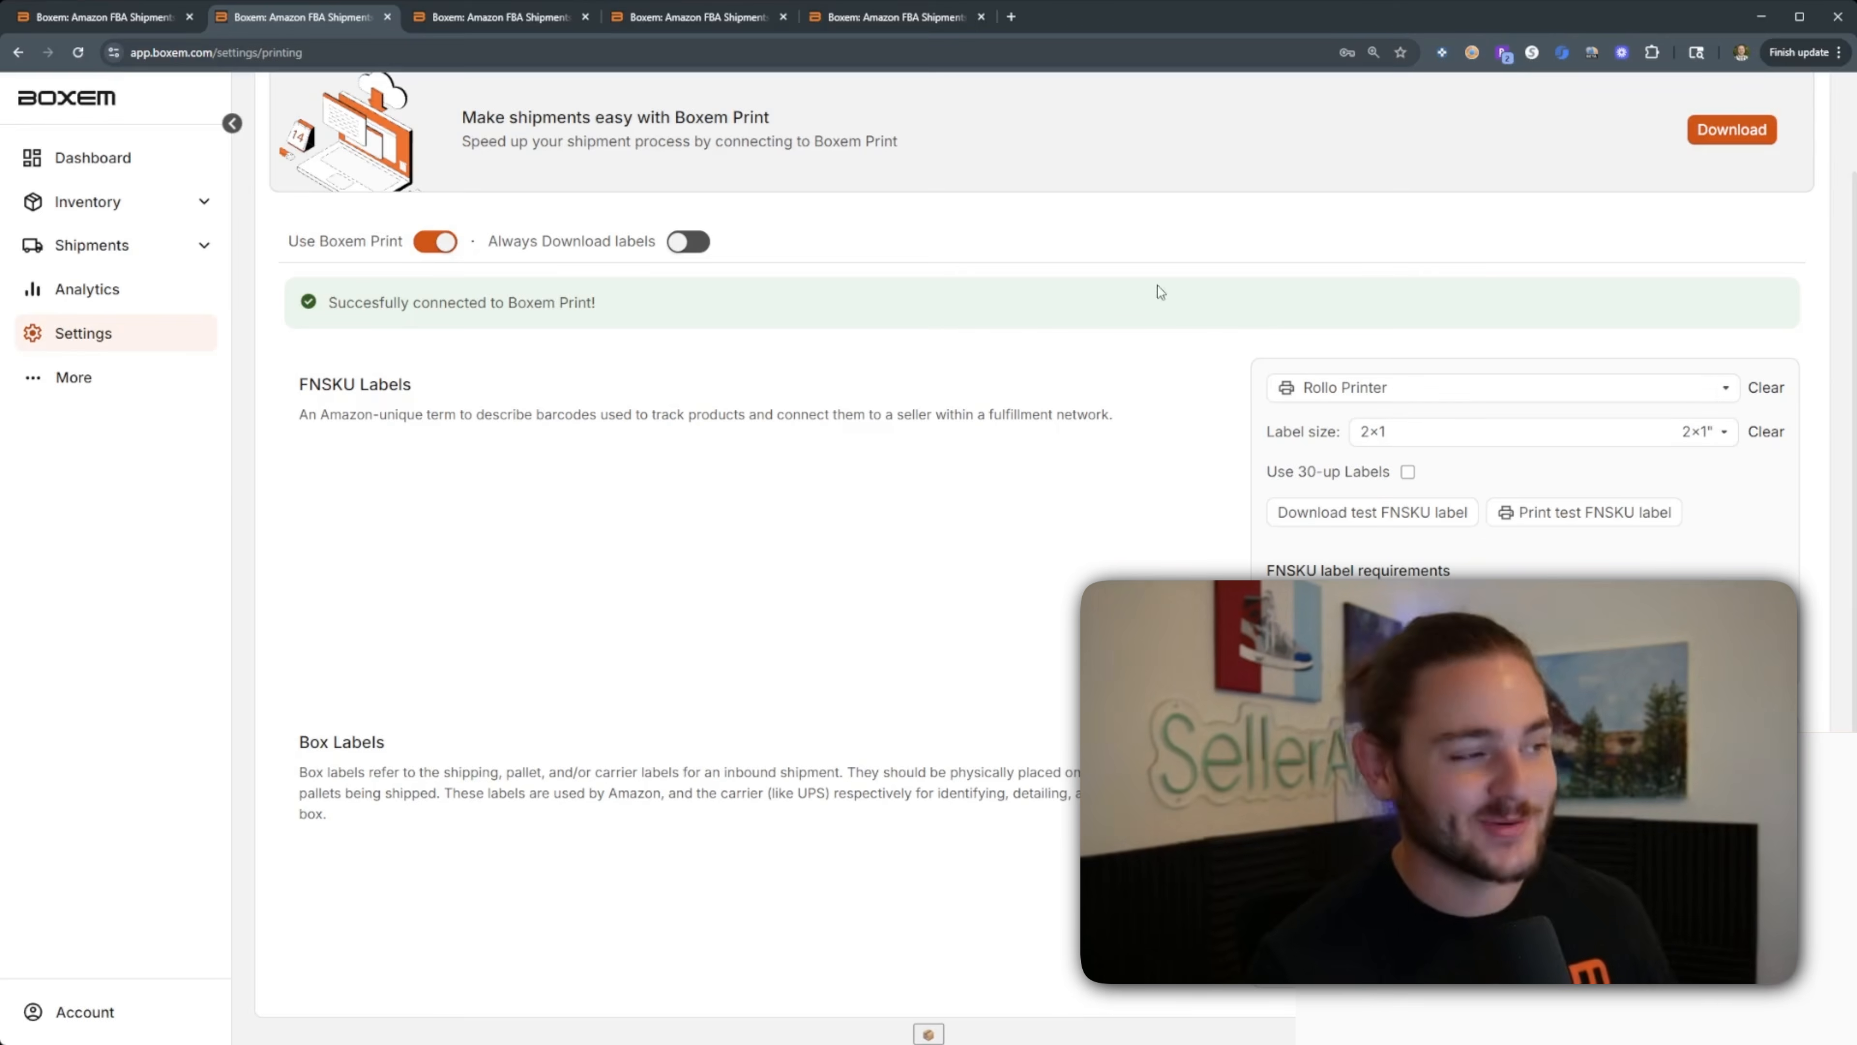
Return to the shipment that is in the Prep & Boxem stage.
{"action": "left_click", "coordinate": [699, 17]}
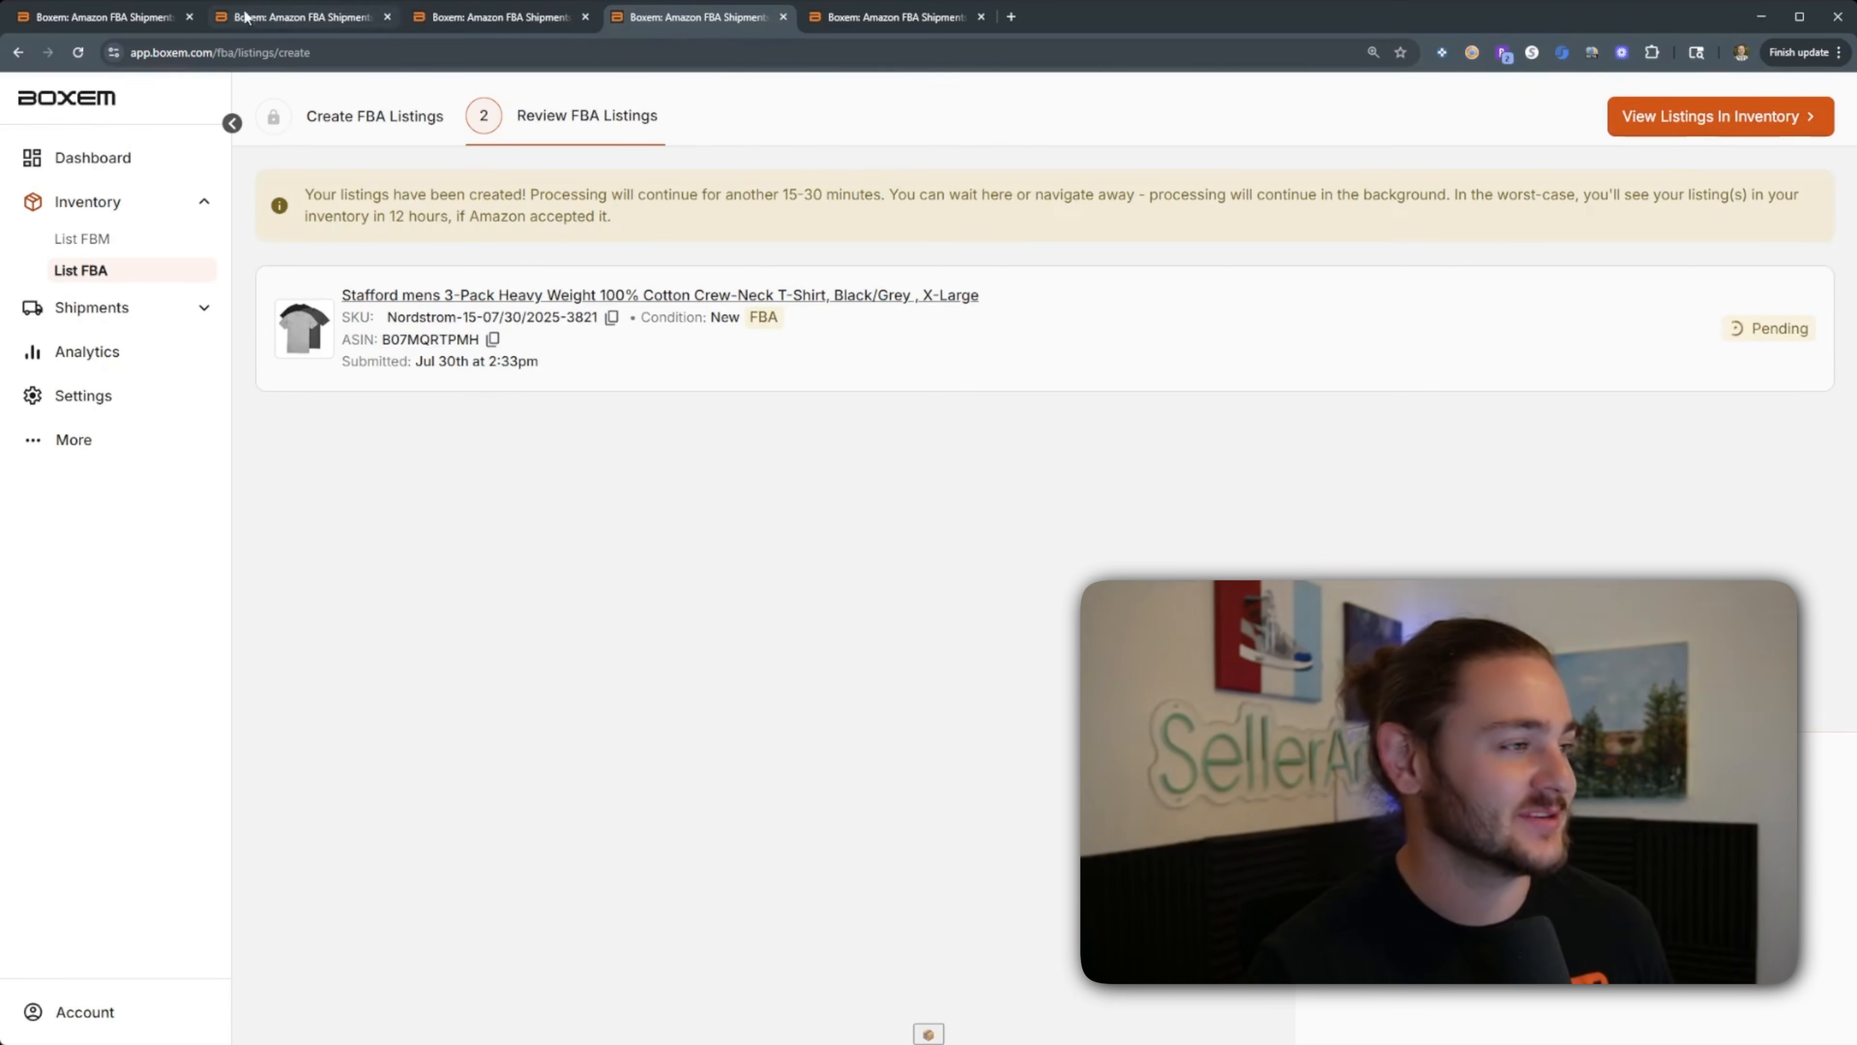
{"action": "left_click", "coordinate": [819, 18]}
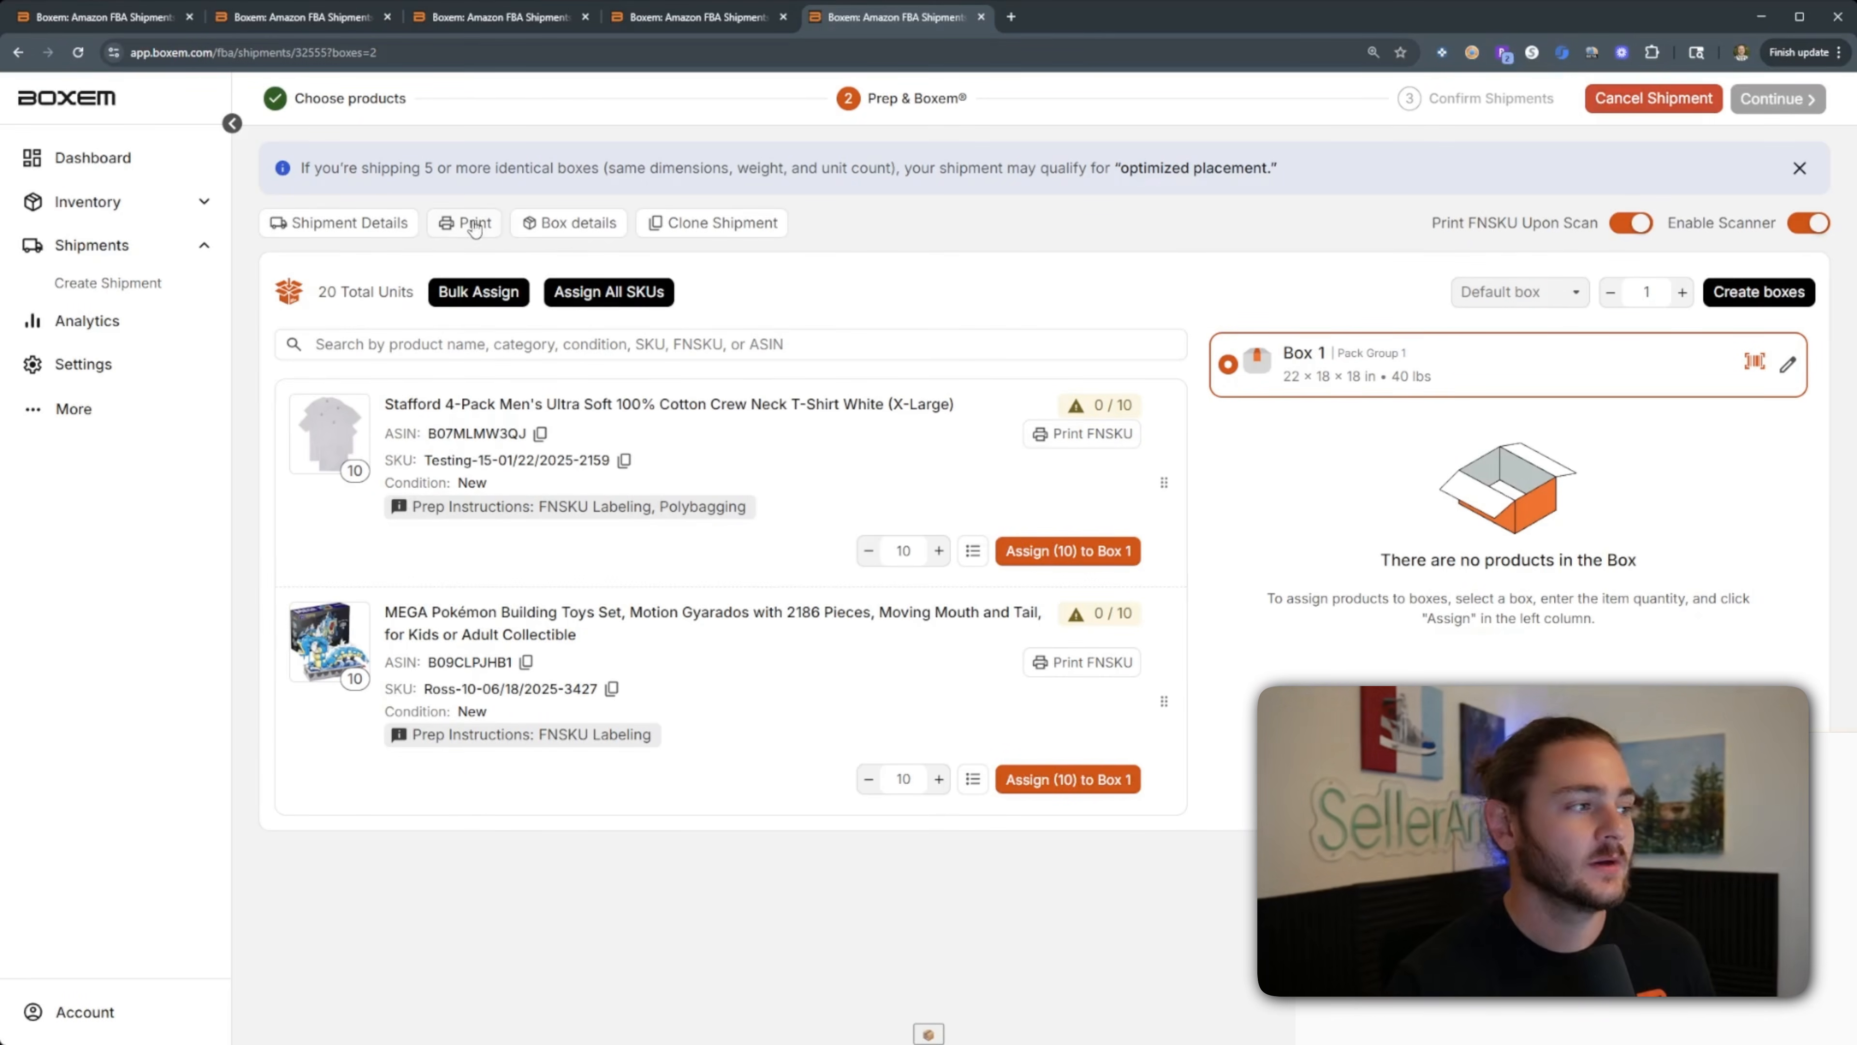
Open the box details and save the 22 × 18 × 18 in, 40 lb box as a template named "Testing".
{"action": "left_click", "coordinate": [574, 223]}
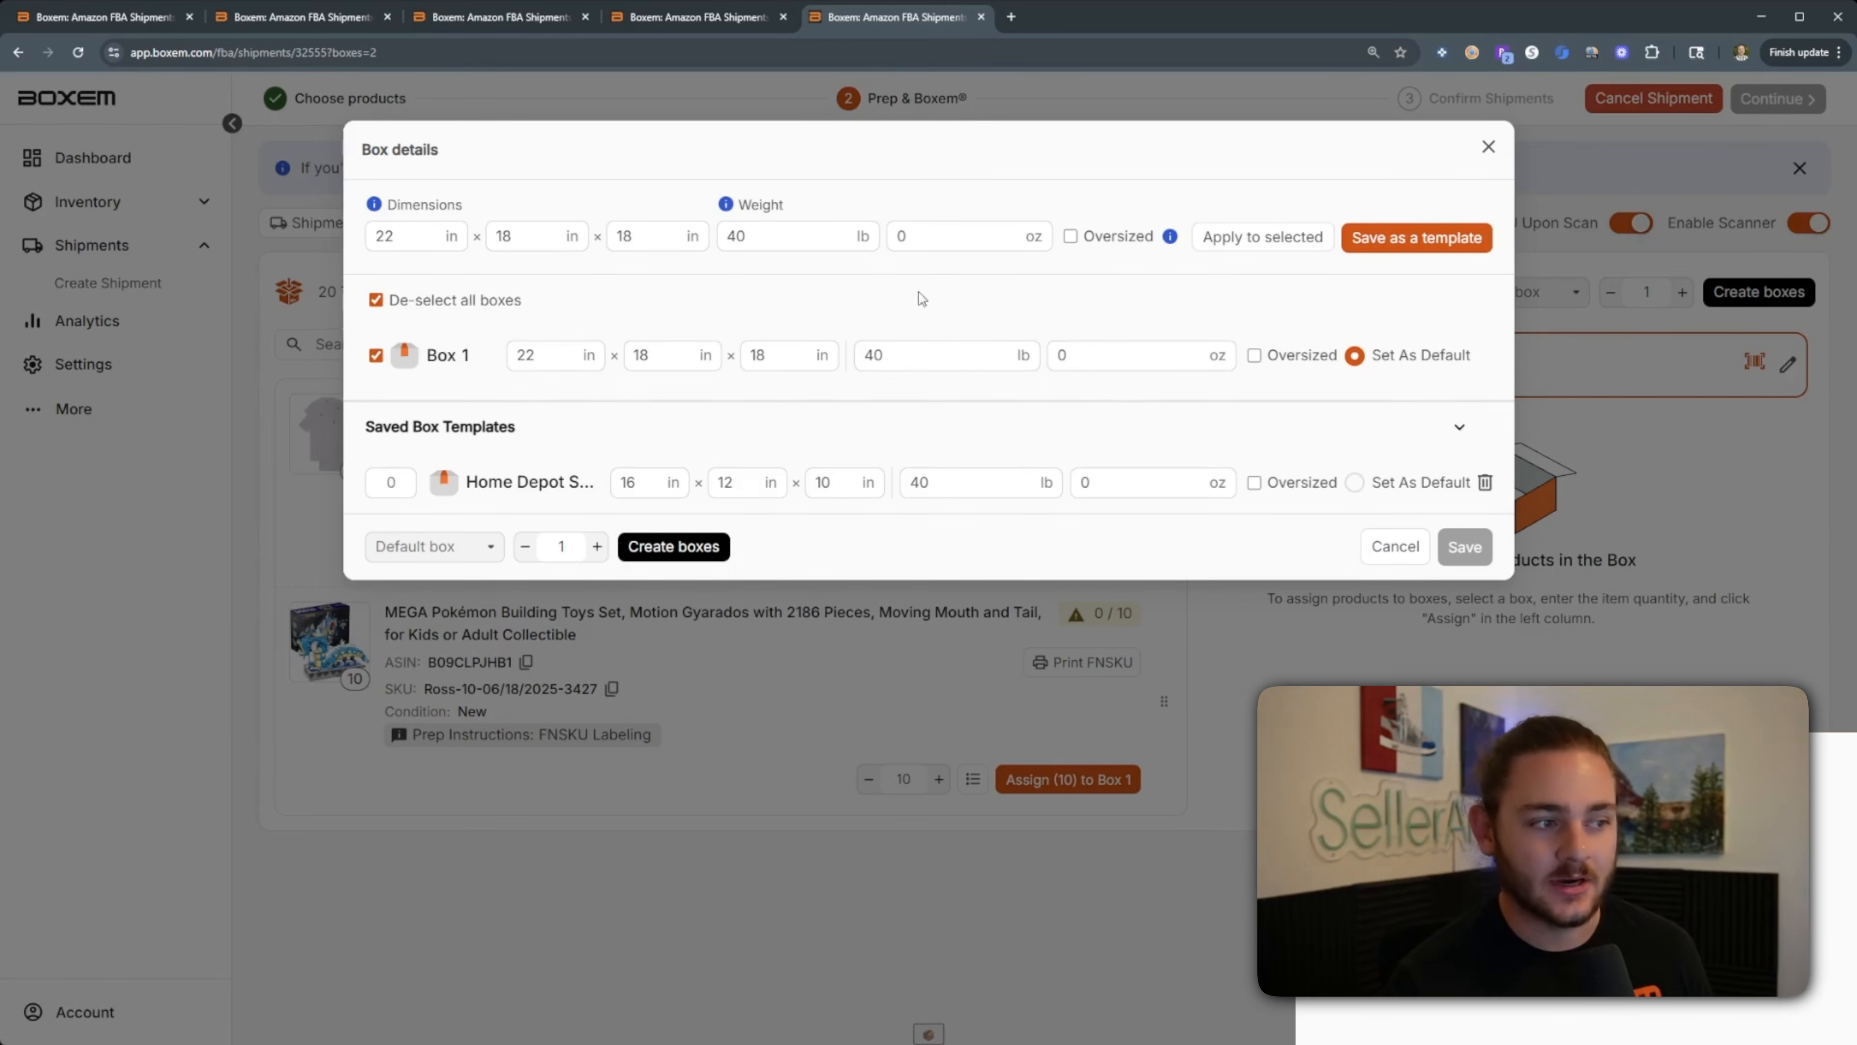
{"action": "left_click", "coordinate": [534, 235]}
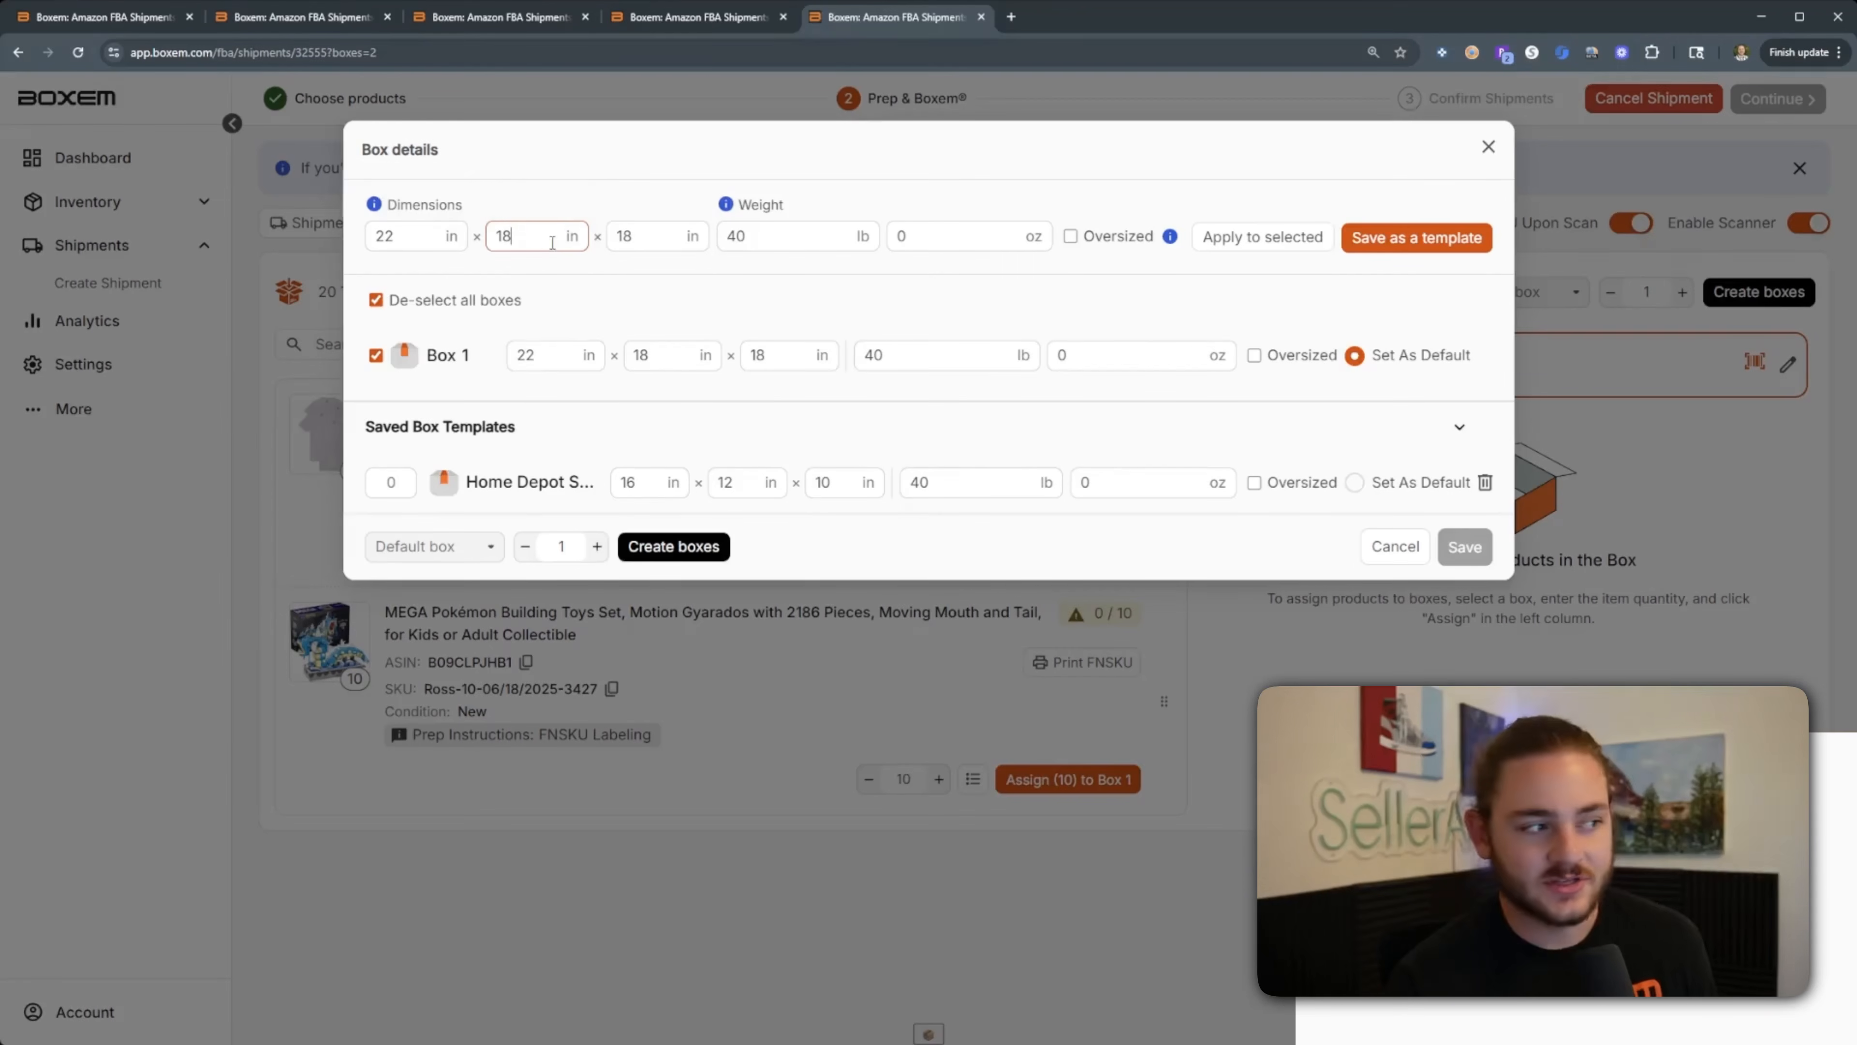
{"action": "left_click", "coordinate": [761, 235]}
{"action": "left_click", "coordinate": [1372, 233]}
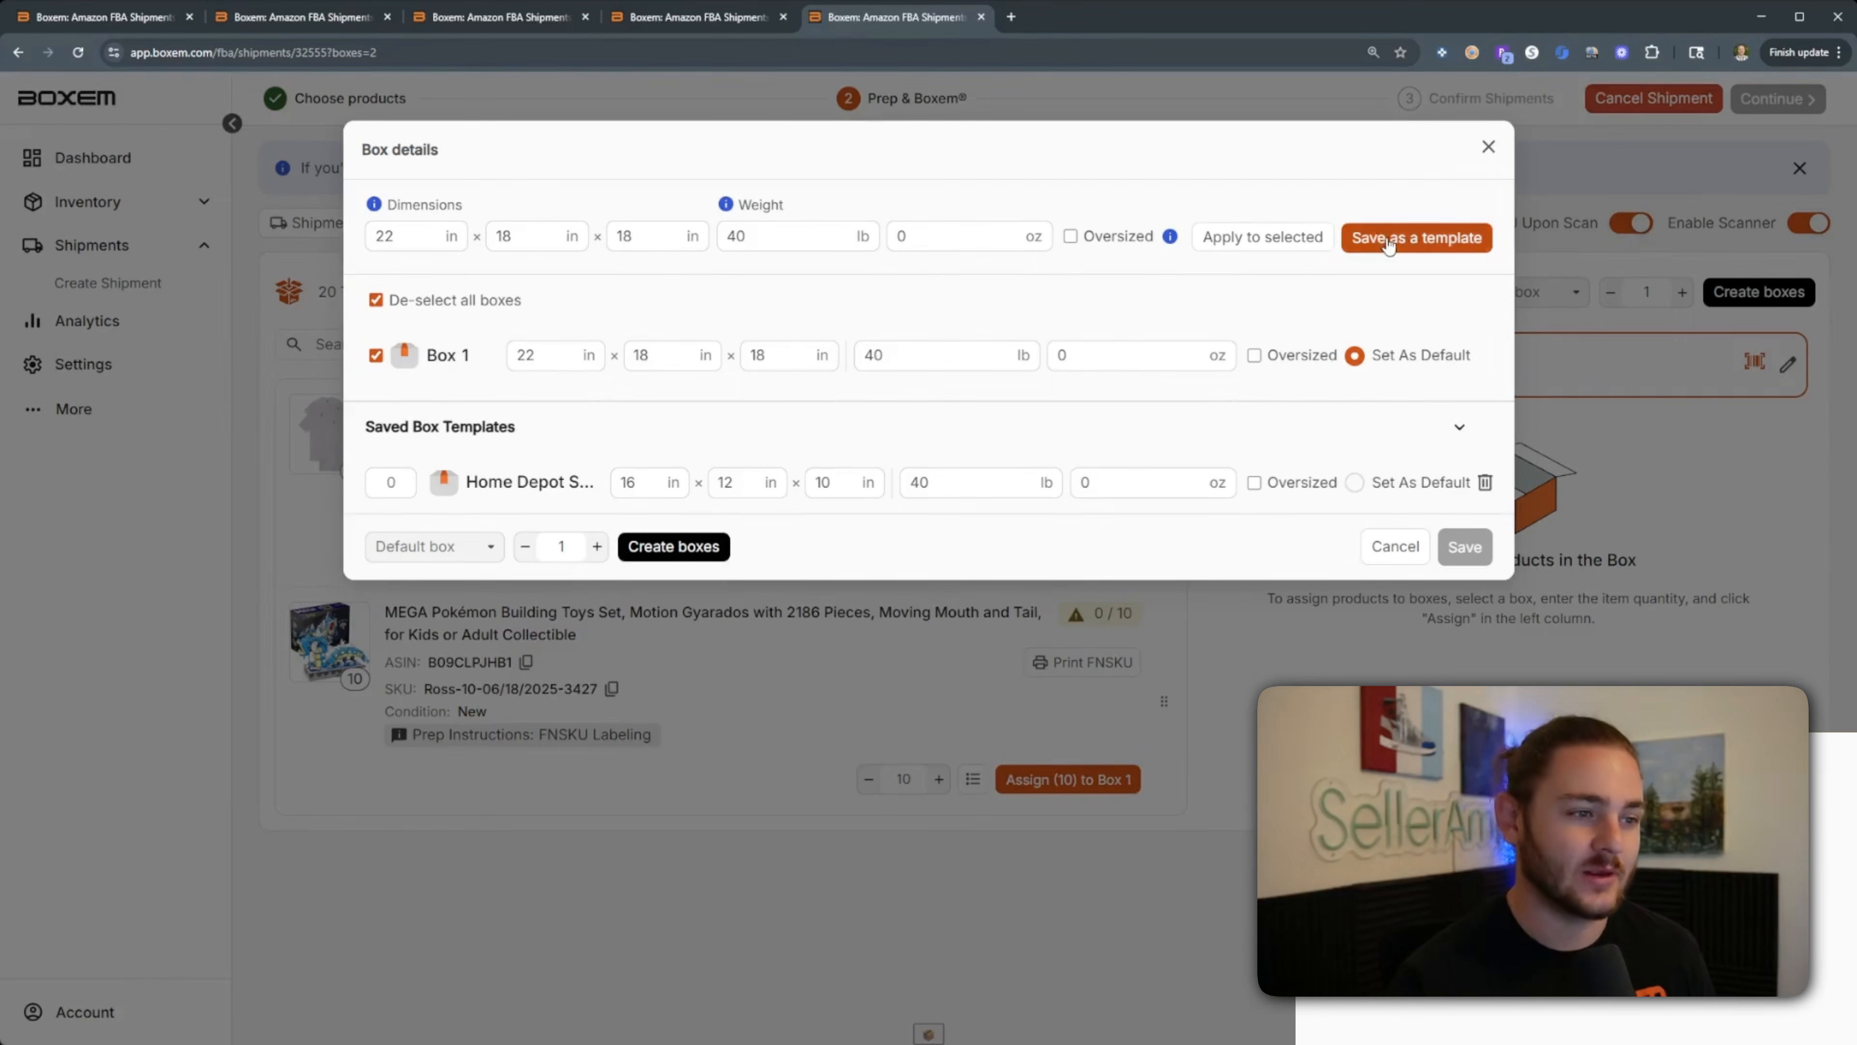
{"action": "left_click", "coordinate": [510, 331]}
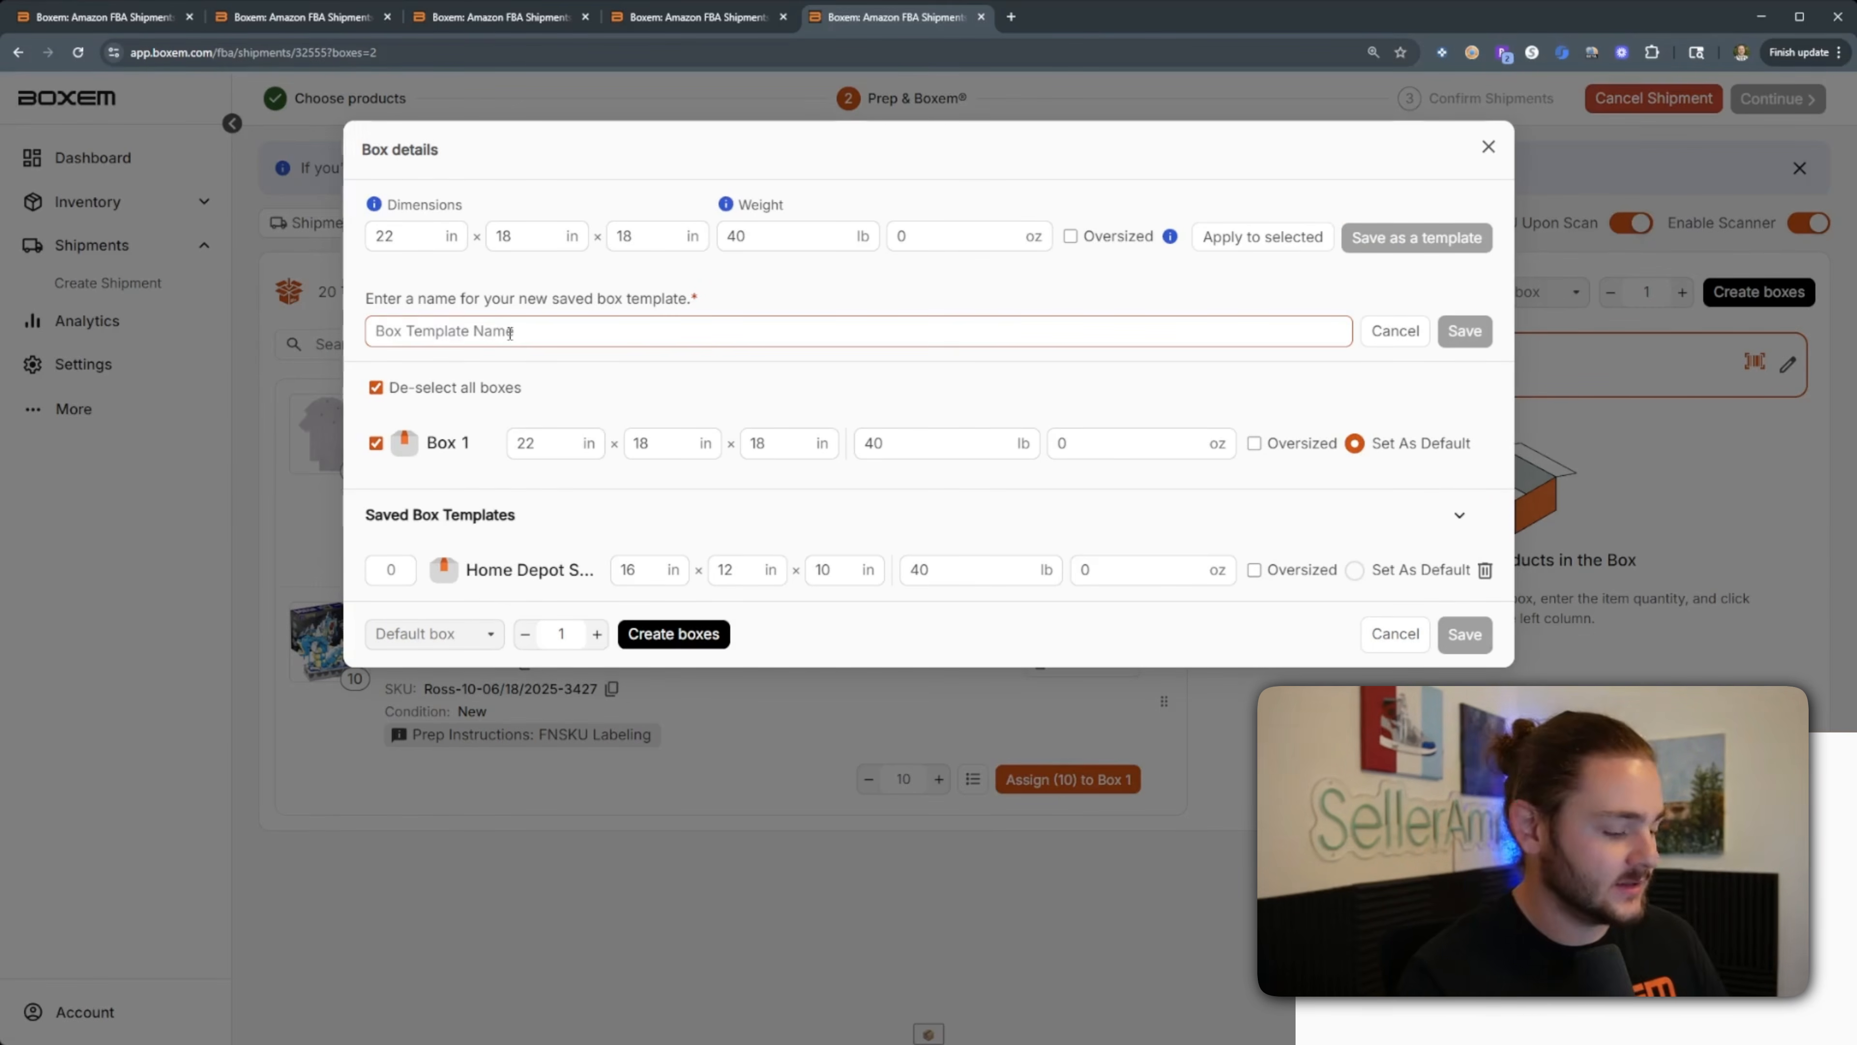
{"action": "type", "text": "Testing"}
{"action": "left_click", "coordinate": [1456, 341]}
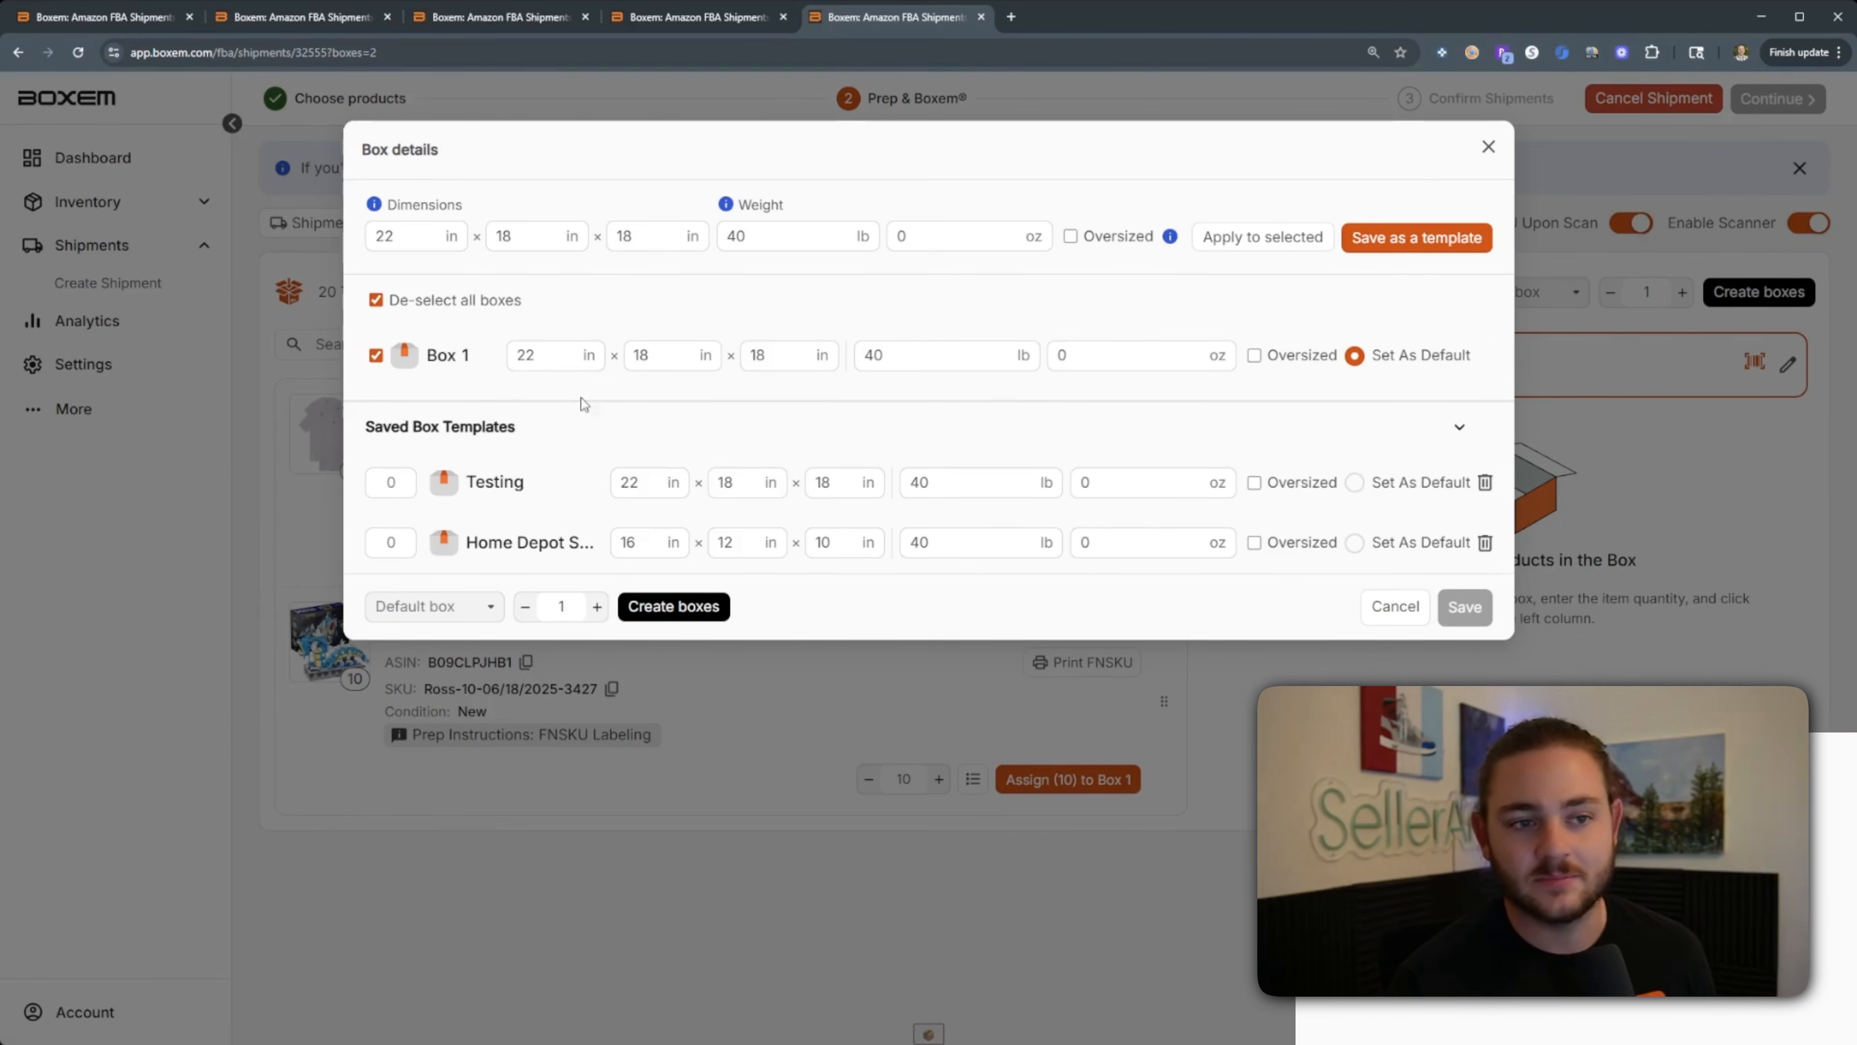
Set the Testing box template as the default and create 1 box from it in the shipment.
{"action": "left_click", "coordinate": [404, 482]}
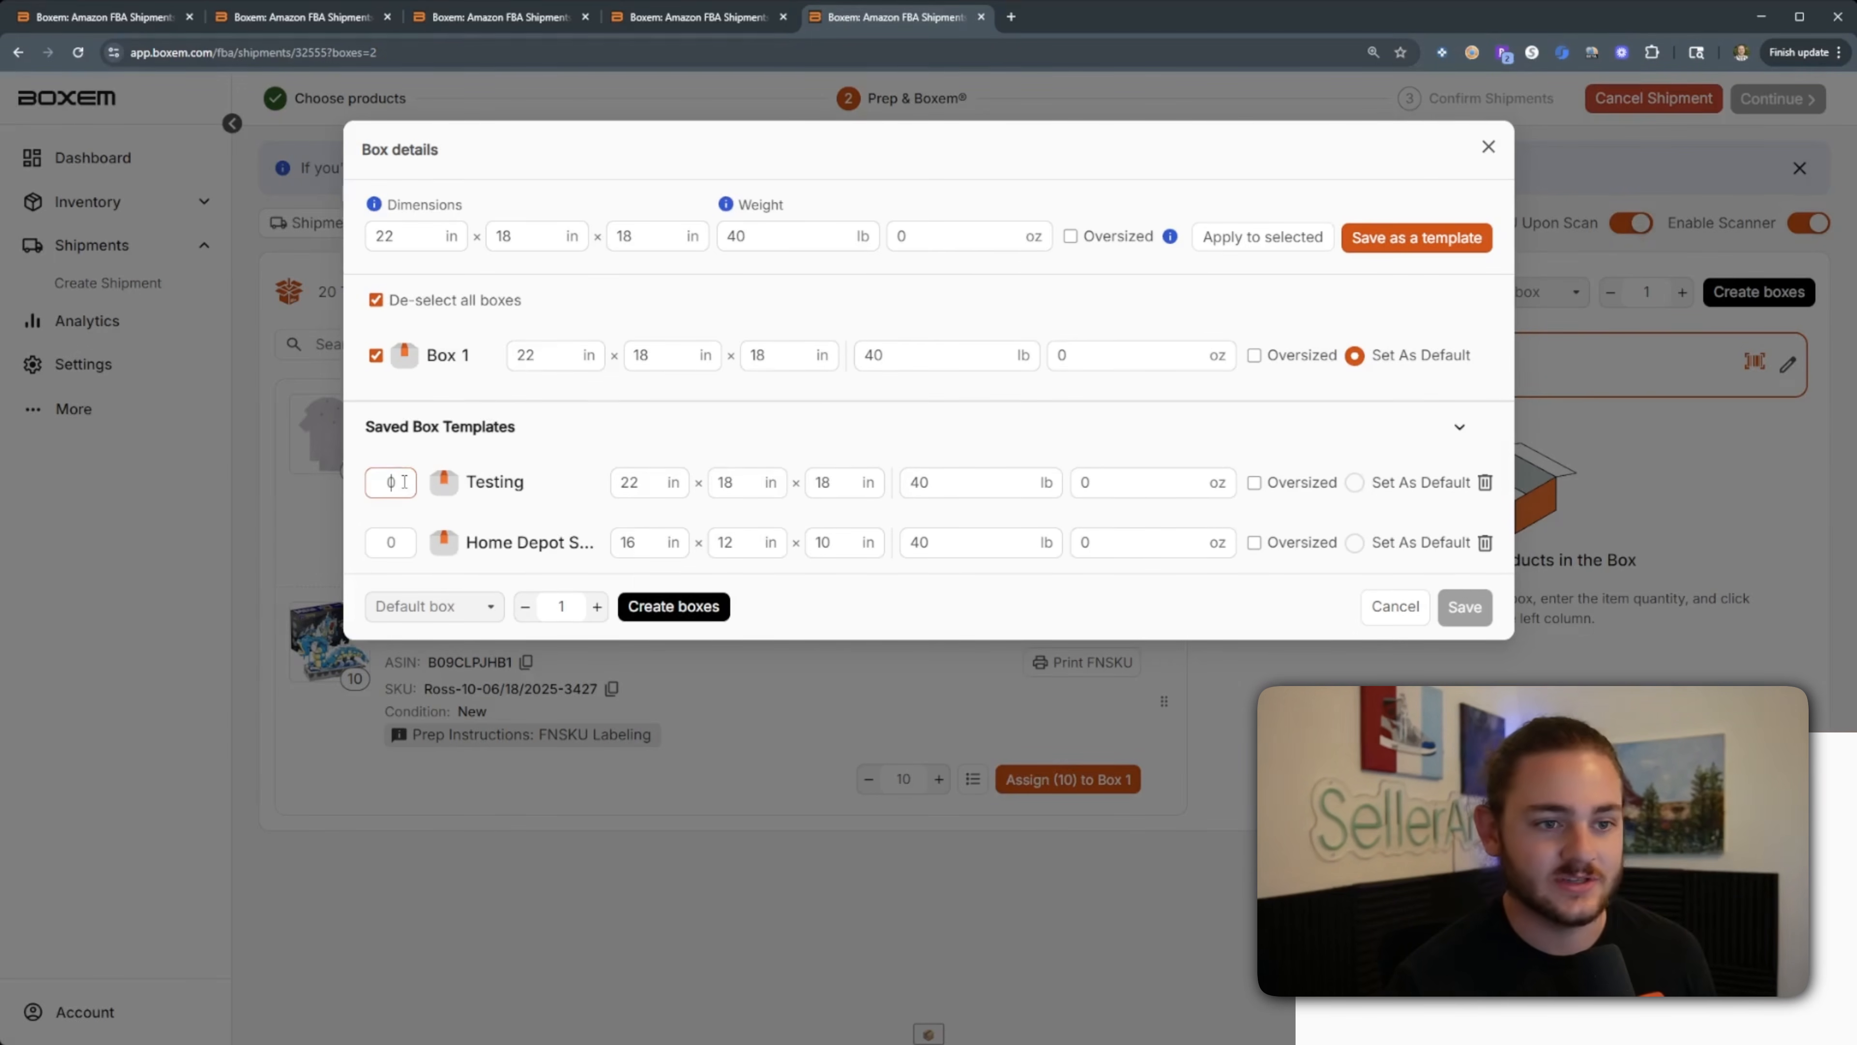
{"action": "left_click", "coordinate": [1354, 483]}
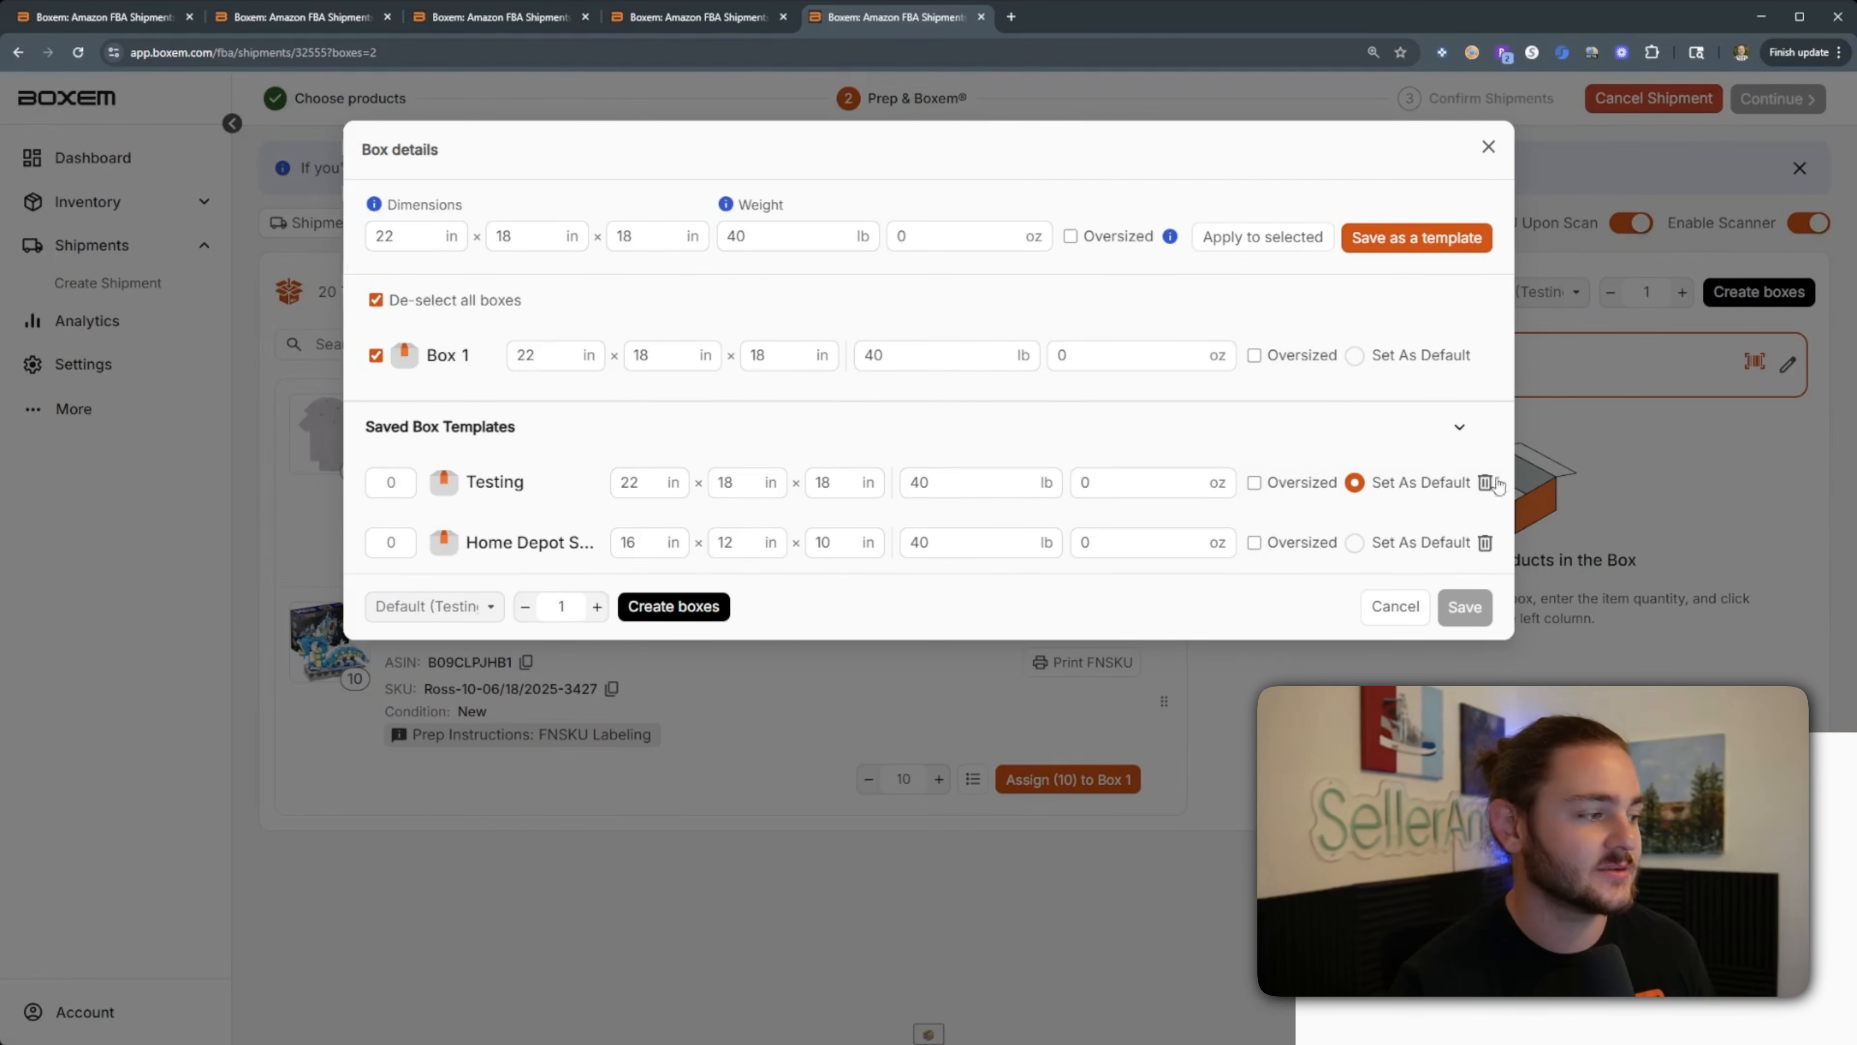
{"action": "left_click", "coordinate": [391, 484]}
{"action": "type", "text": "1"}
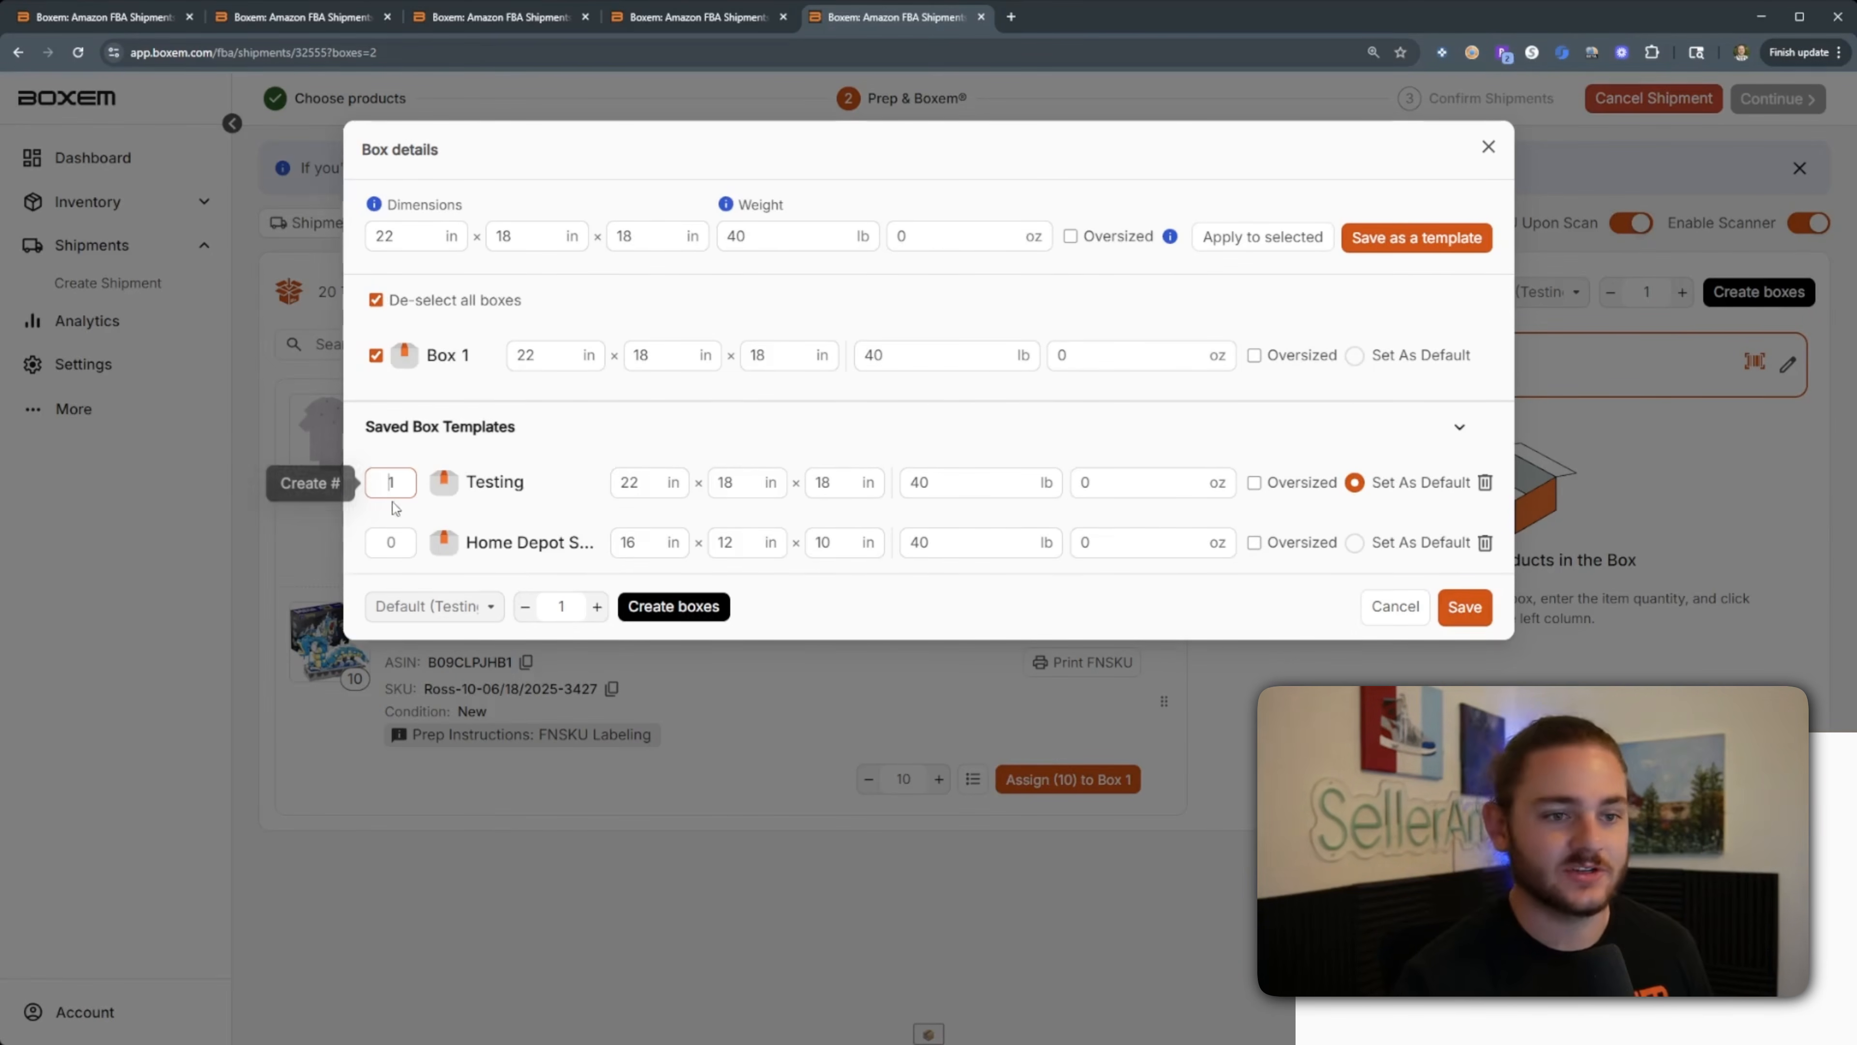
{"action": "left_click", "coordinate": [1465, 606]}
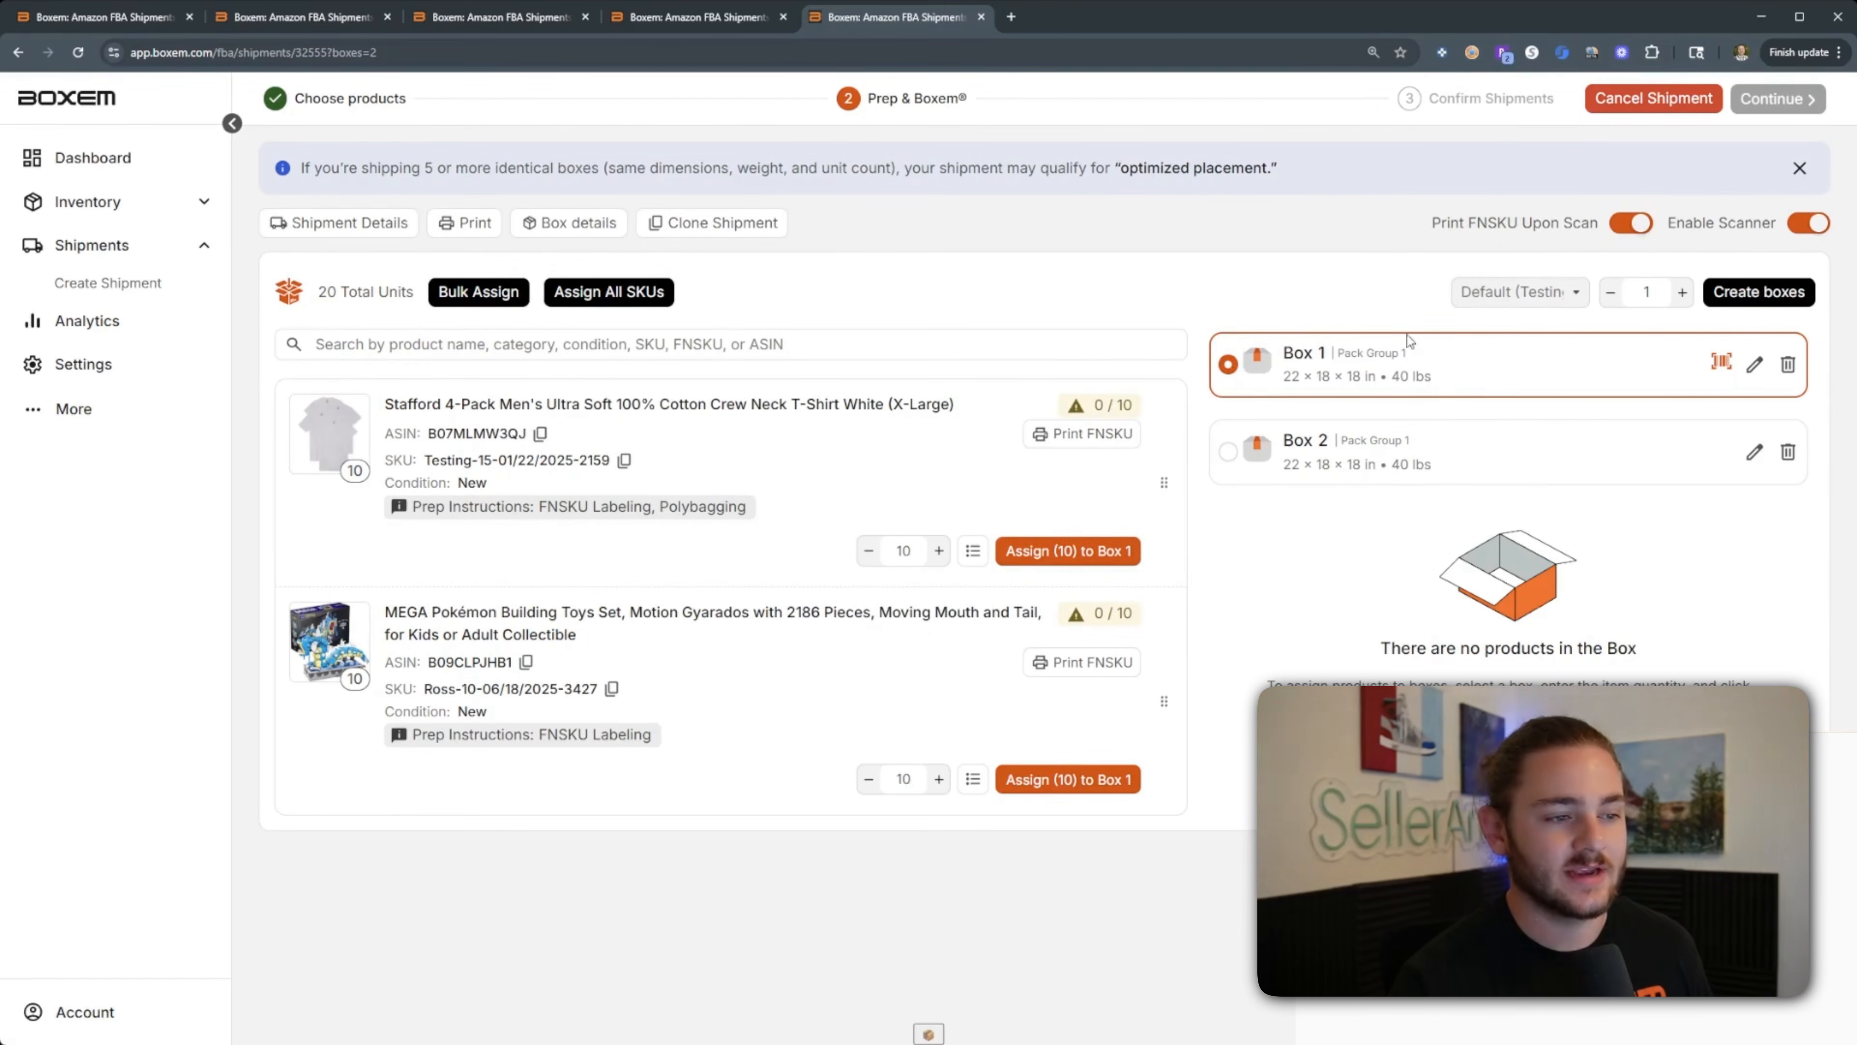
Switch between Box 1 and Box 2, and delete Box 2 from the shipment.
{"action": "left_click", "coordinate": [1460, 458]}
{"action": "left_click", "coordinate": [1430, 381]}
{"action": "left_click", "coordinate": [1397, 439]}
{"action": "left_click", "coordinate": [1398, 366]}
{"action": "left_click", "coordinate": [1787, 451]}
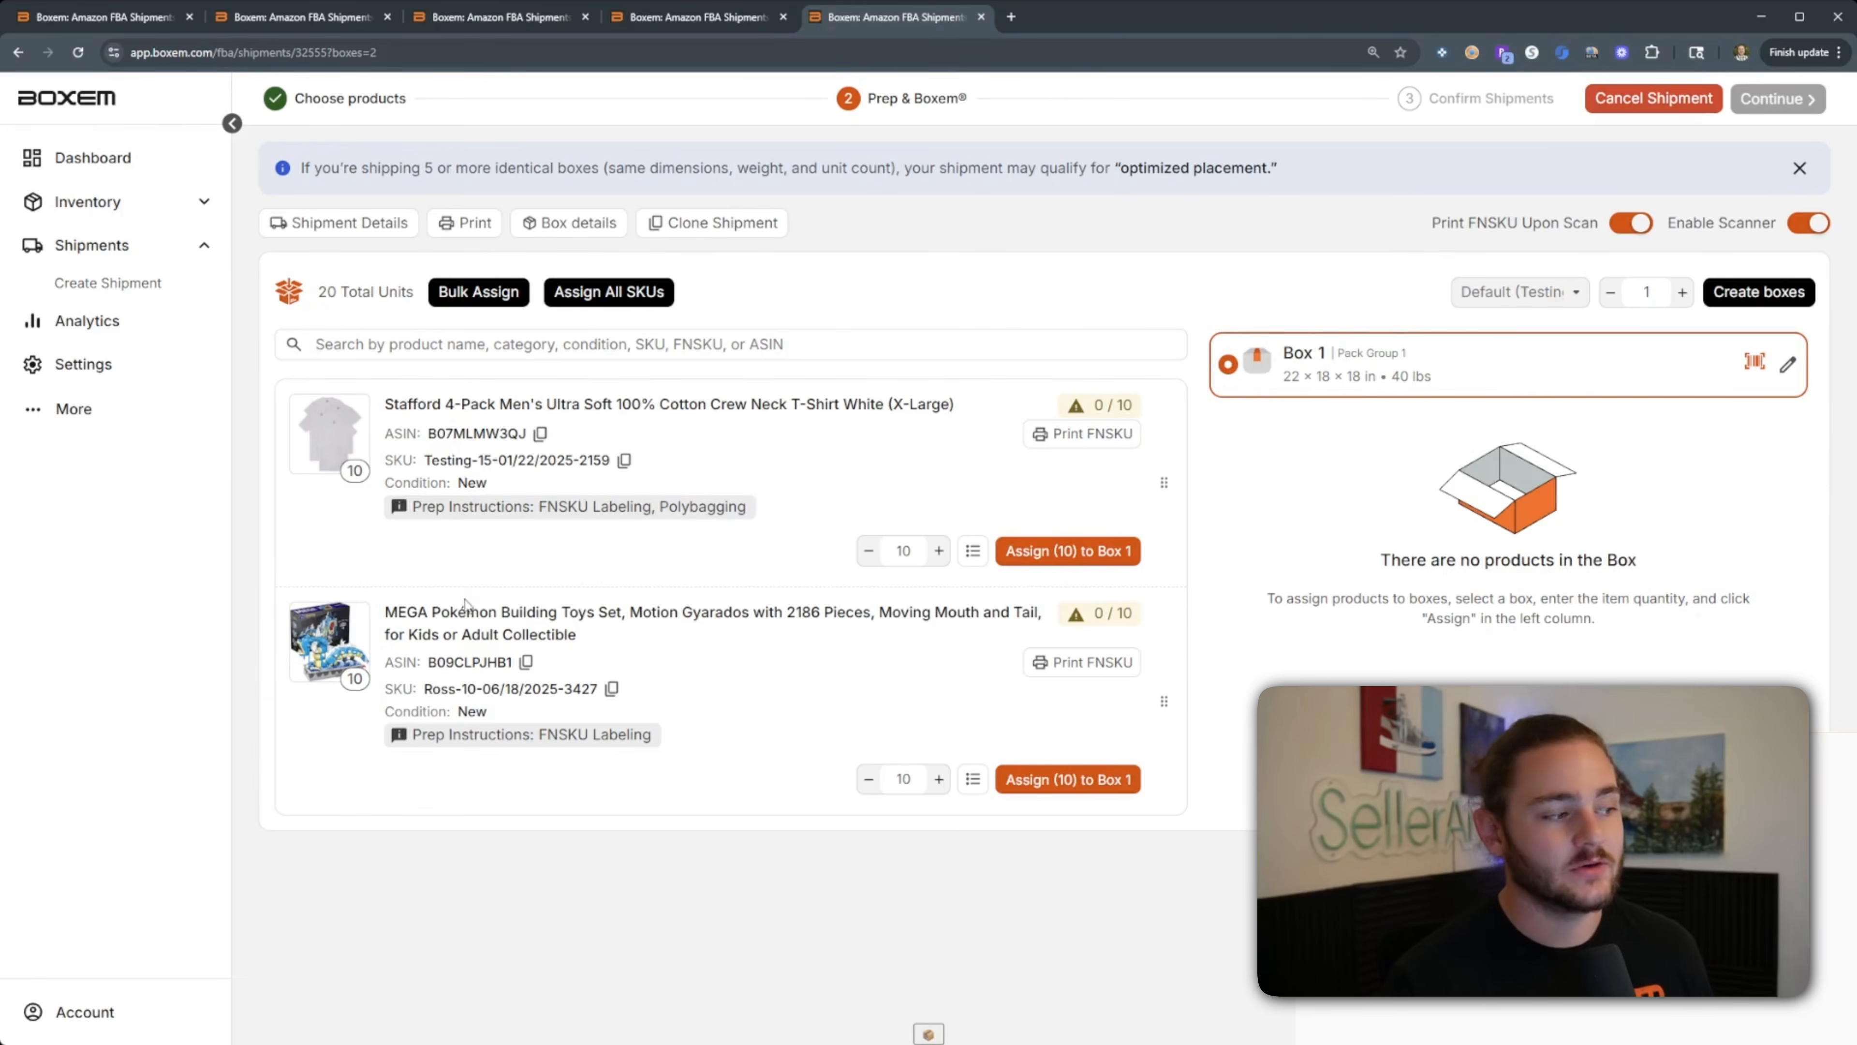
{"action": "left_click_drag", "start_coordinate": [415, 503], "coordinate": [716, 515]}
{"action": "left_click", "coordinate": [895, 308]}
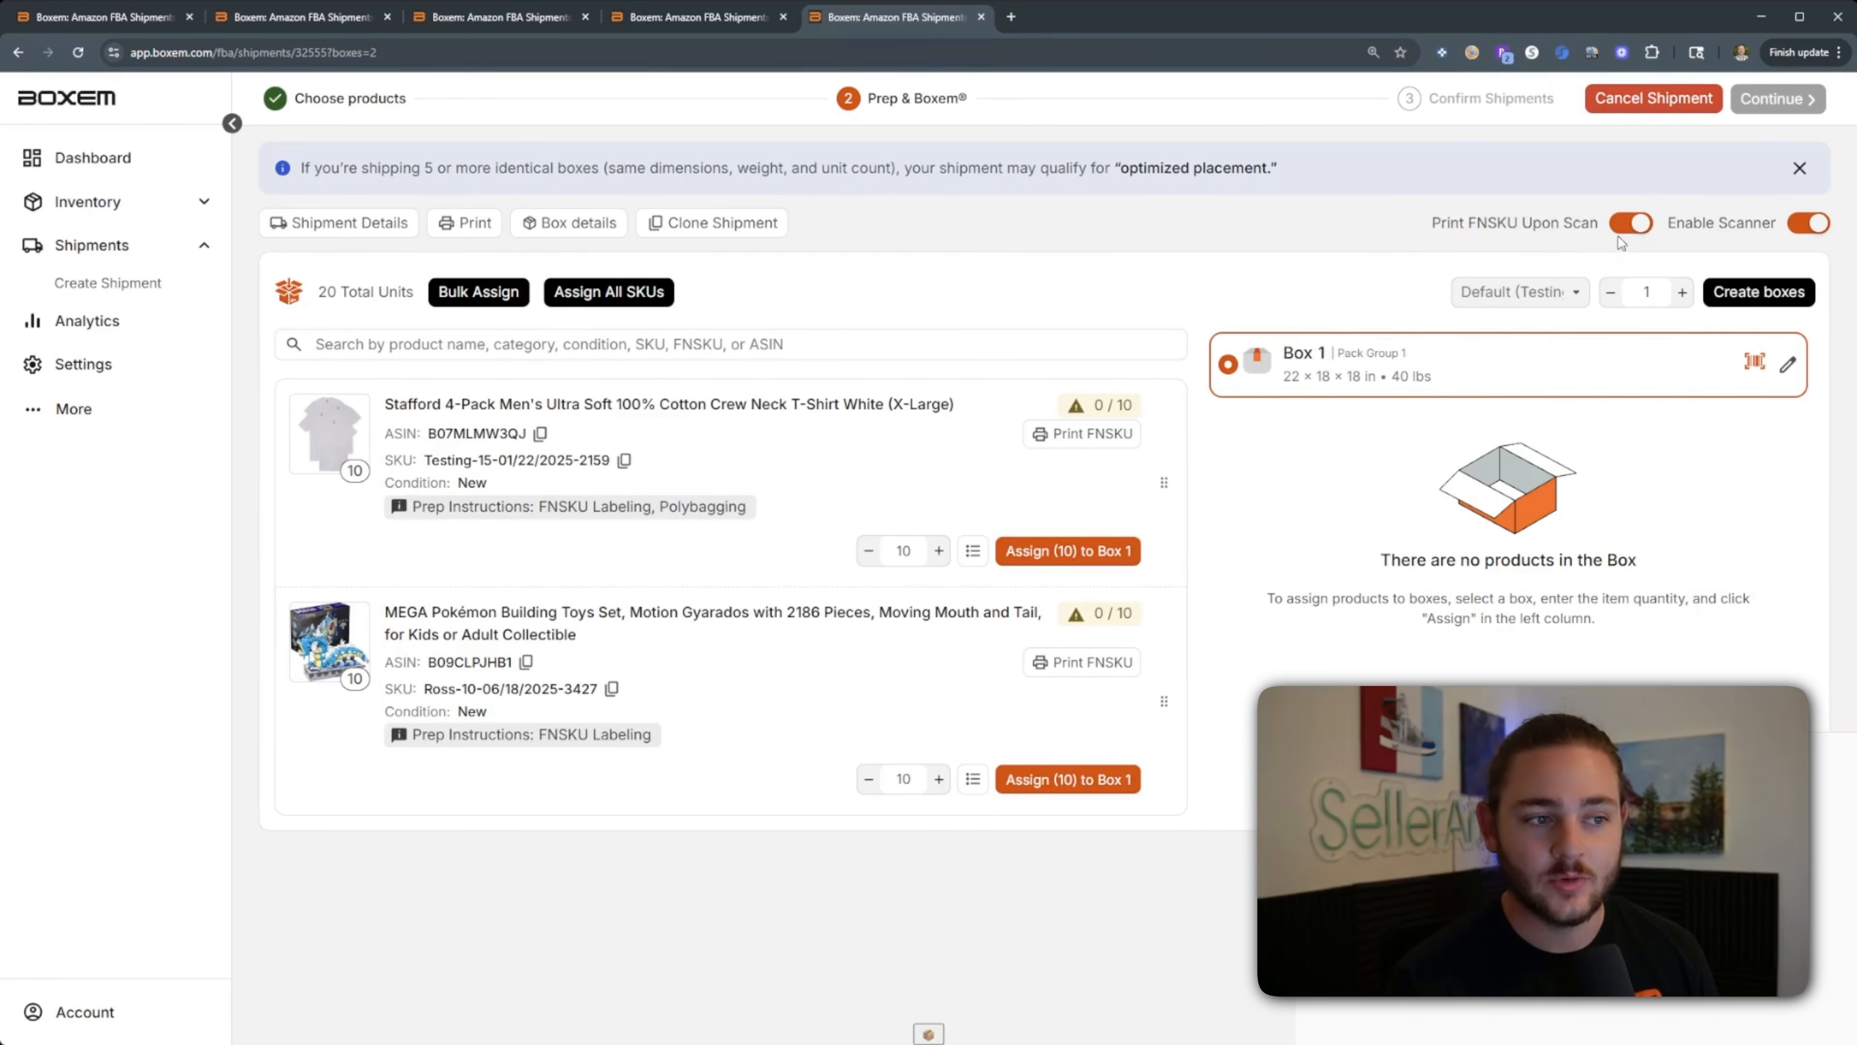
{"action": "triple_click", "coordinate": [1599, 235]}
{"action": "left_click", "coordinate": [1368, 286]}
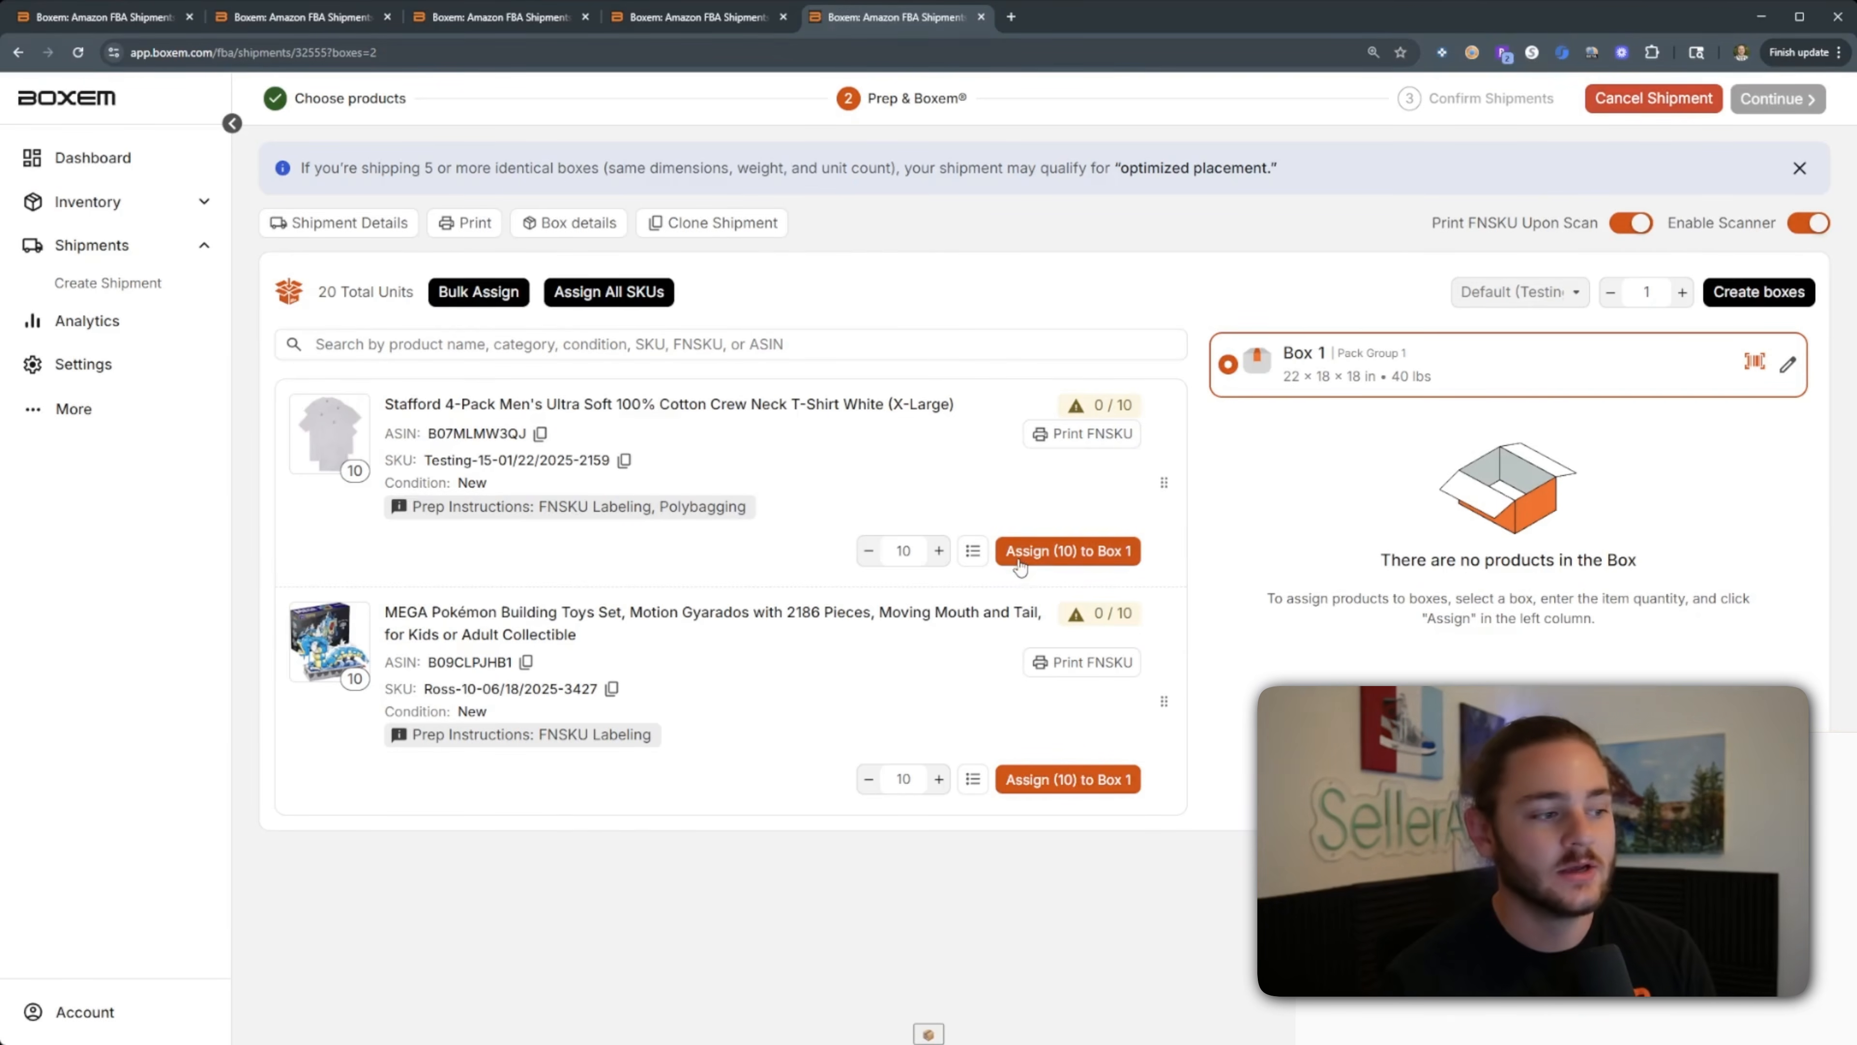
Assign 10 units of the Stafford T-shirt to Box 1 and remove them from the box again.
{"action": "left_click", "coordinate": [1032, 550]}
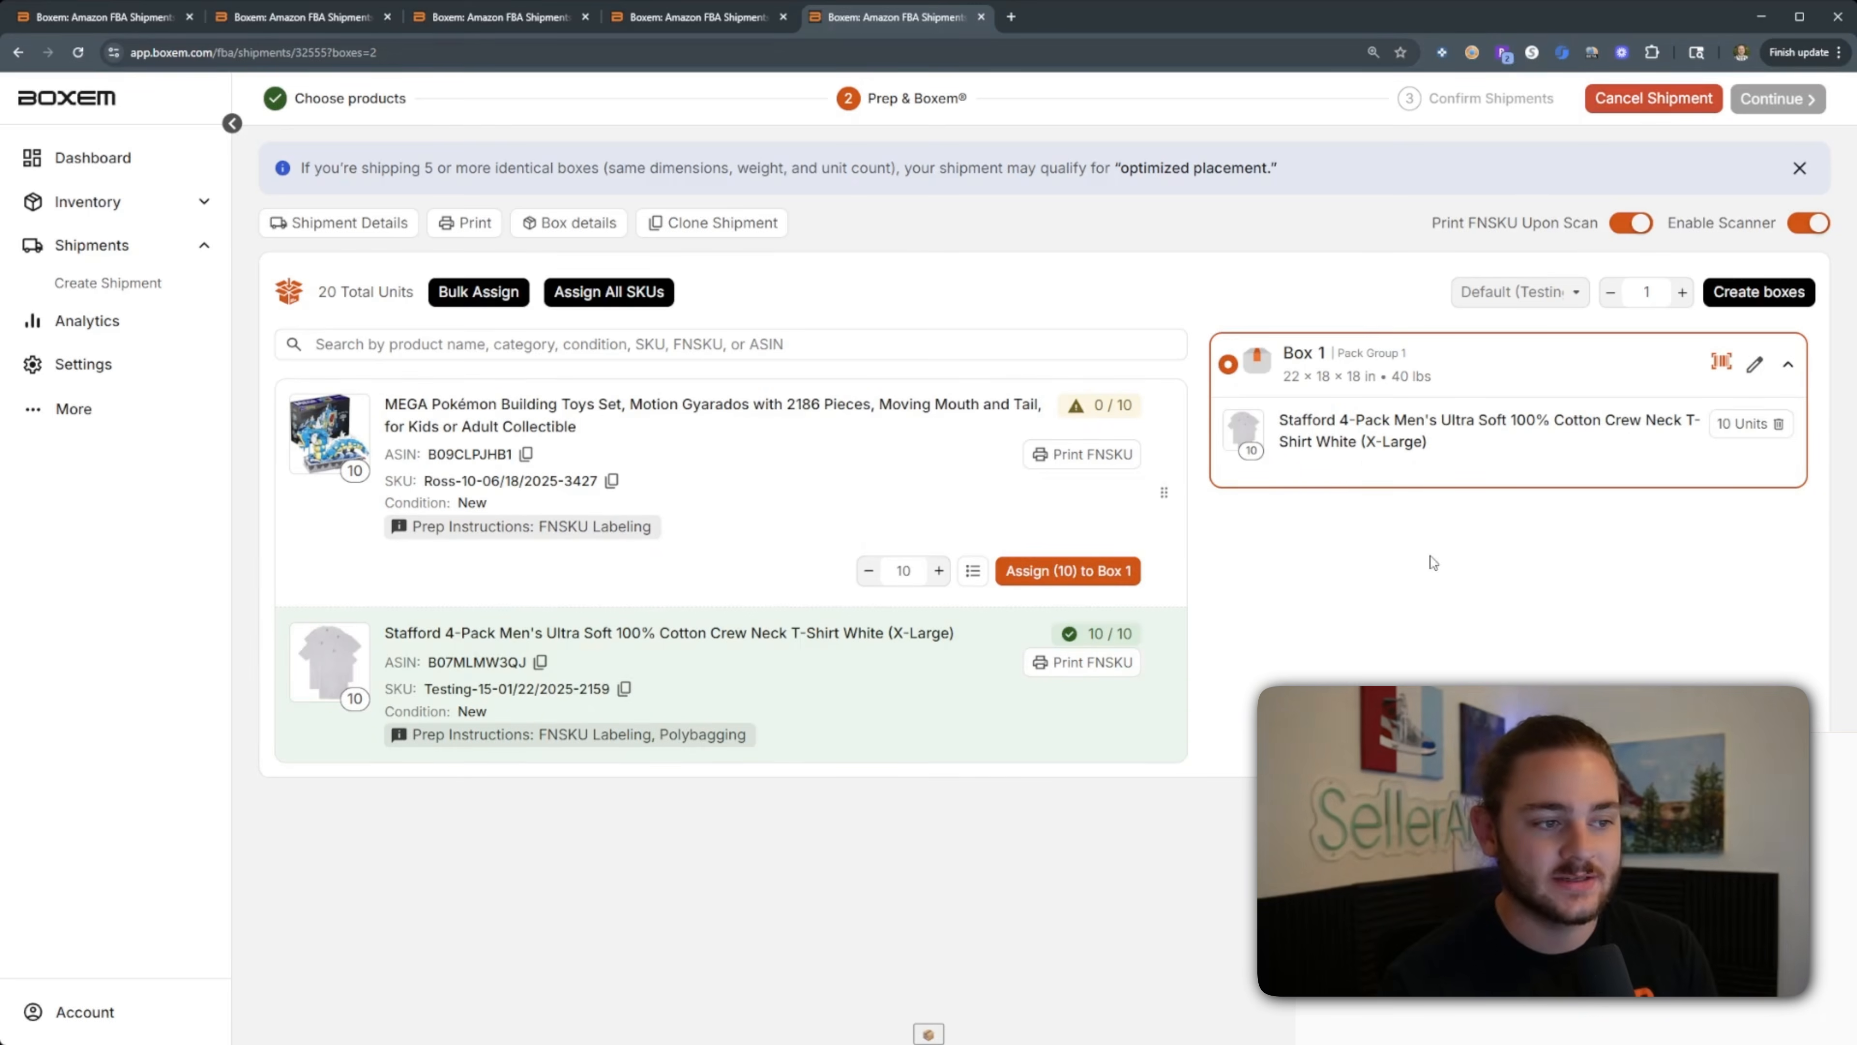
{"action": "left_click", "coordinate": [1786, 423]}
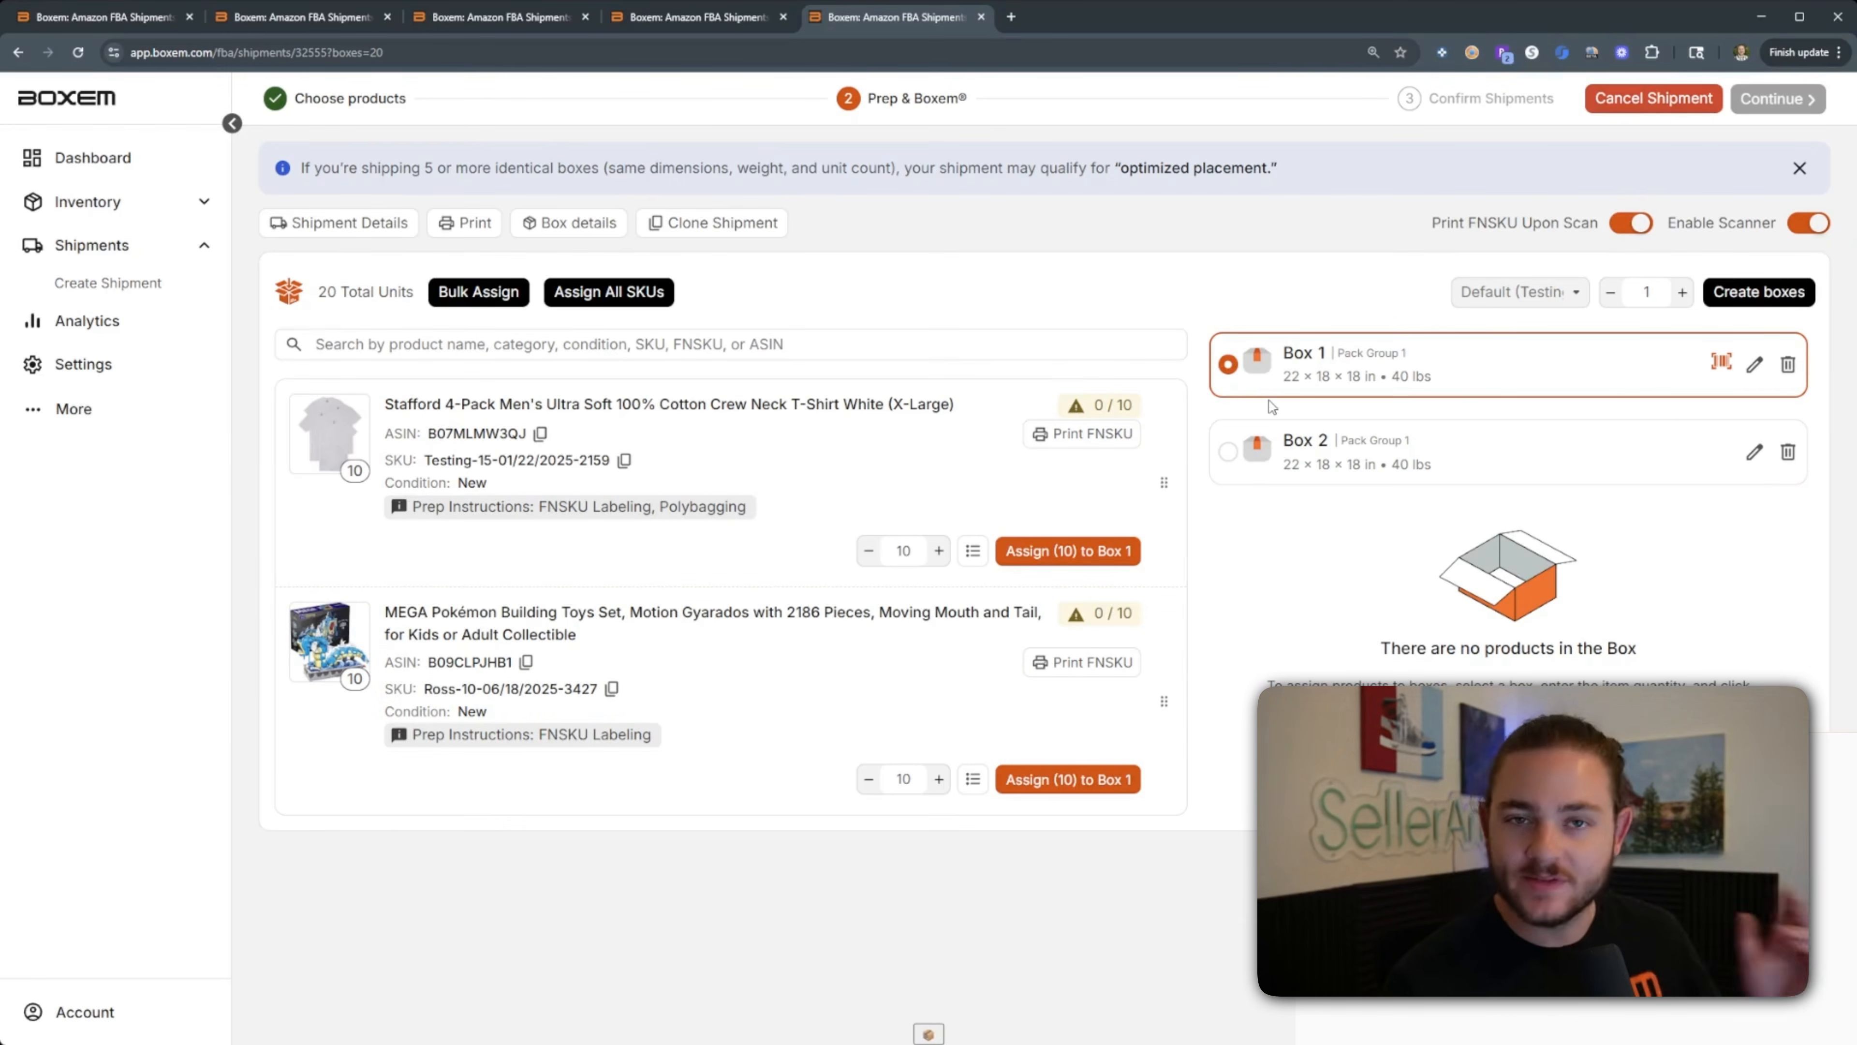
Split the 10 Stafford T-shirt units evenly across the 2 boxes and save the assignment.
{"action": "left_click", "coordinate": [972, 552]}
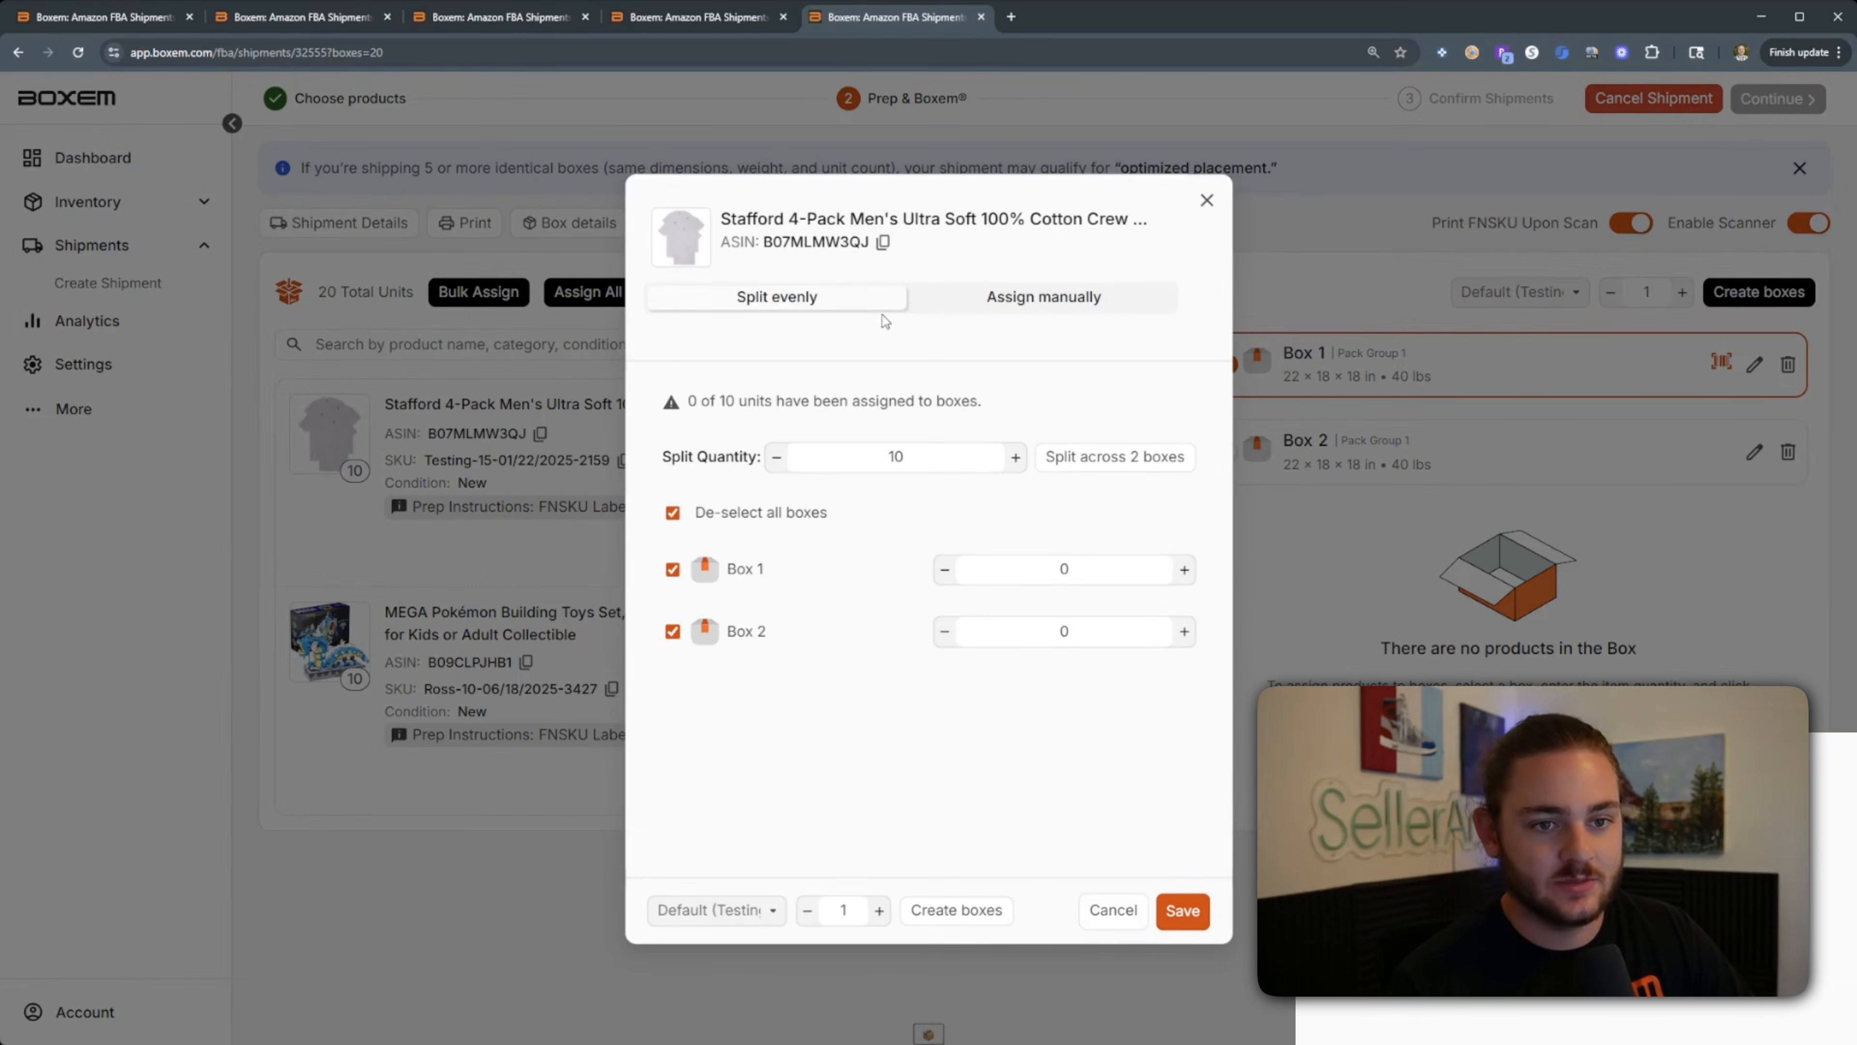
{"action": "left_click", "coordinate": [1114, 457]}
{"action": "left_click", "coordinate": [1182, 910]}
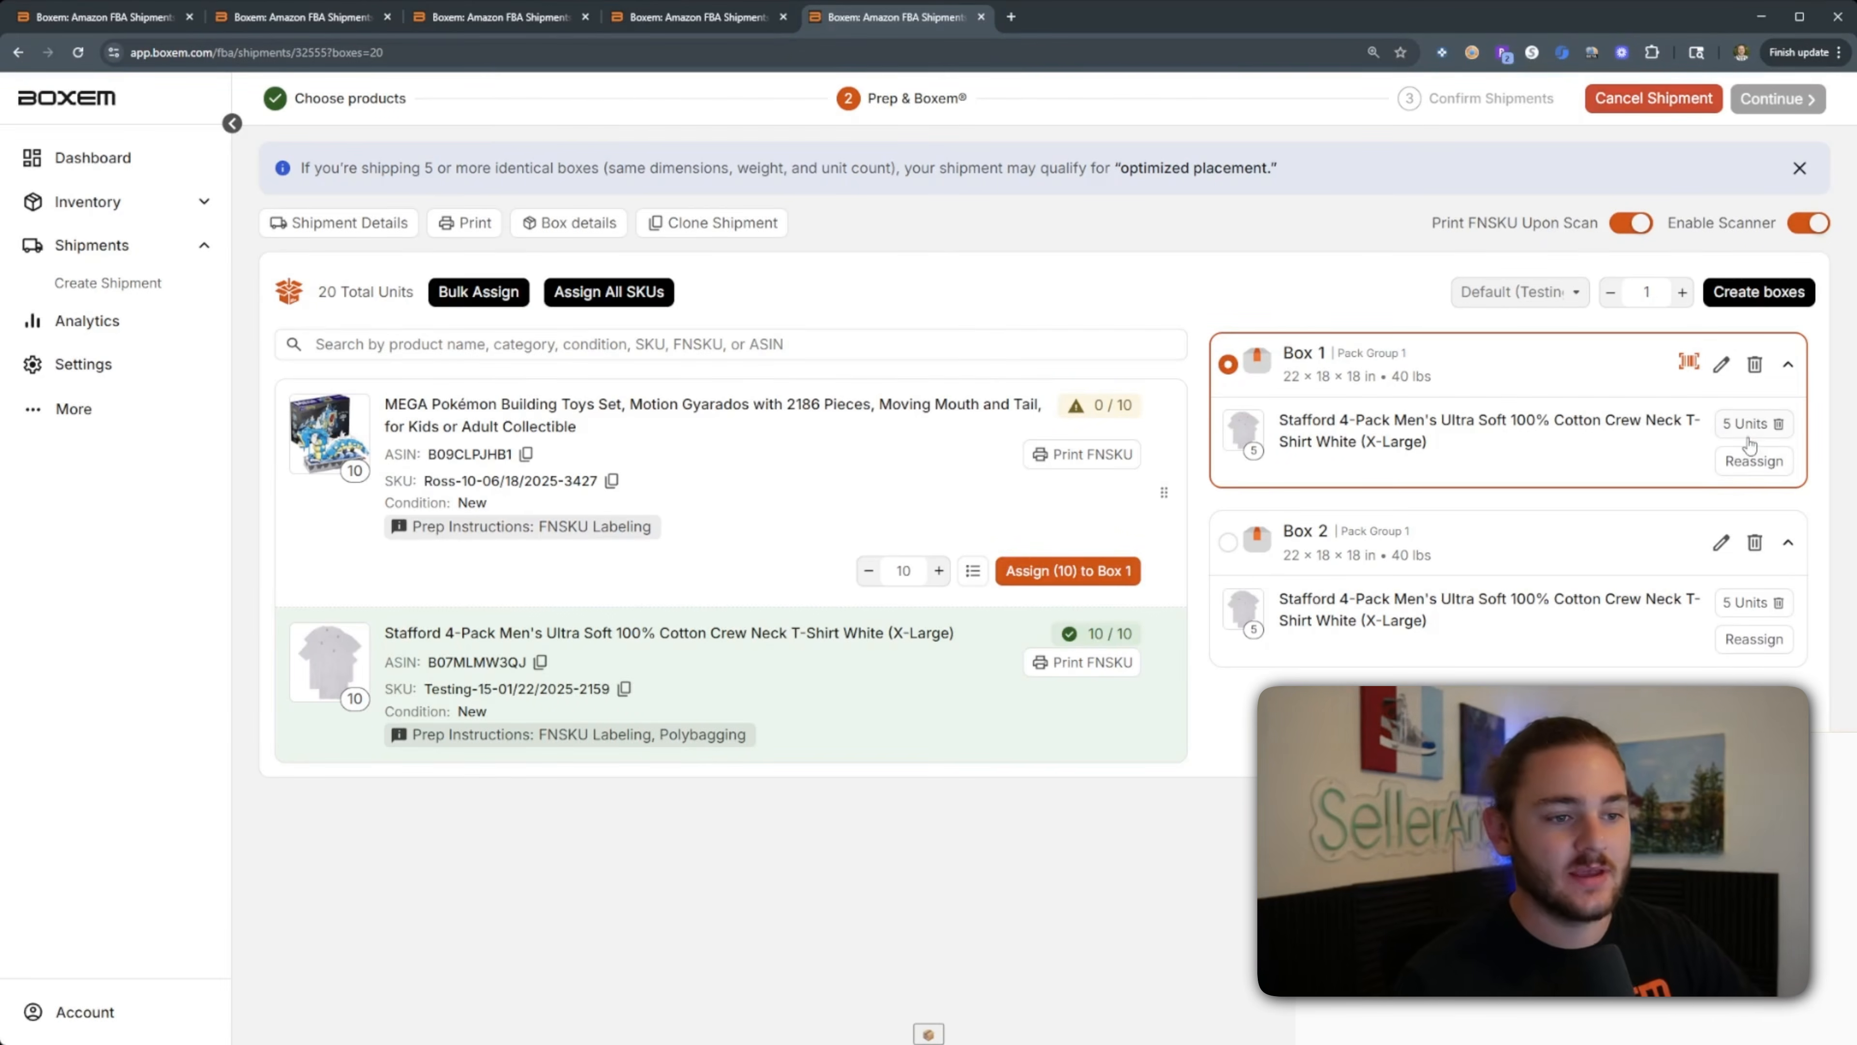
Remove the split T-shirt units from both boxes, and assign 10 T-shirts to Box 1 and 10 MEGA Pokémon sets to Box 2.
{"action": "left_click", "coordinate": [1778, 423]}
{"action": "left_click", "coordinate": [1778, 511]}
{"action": "left_click_drag", "start_coordinate": [1164, 484], "coordinate": [1329, 348]}
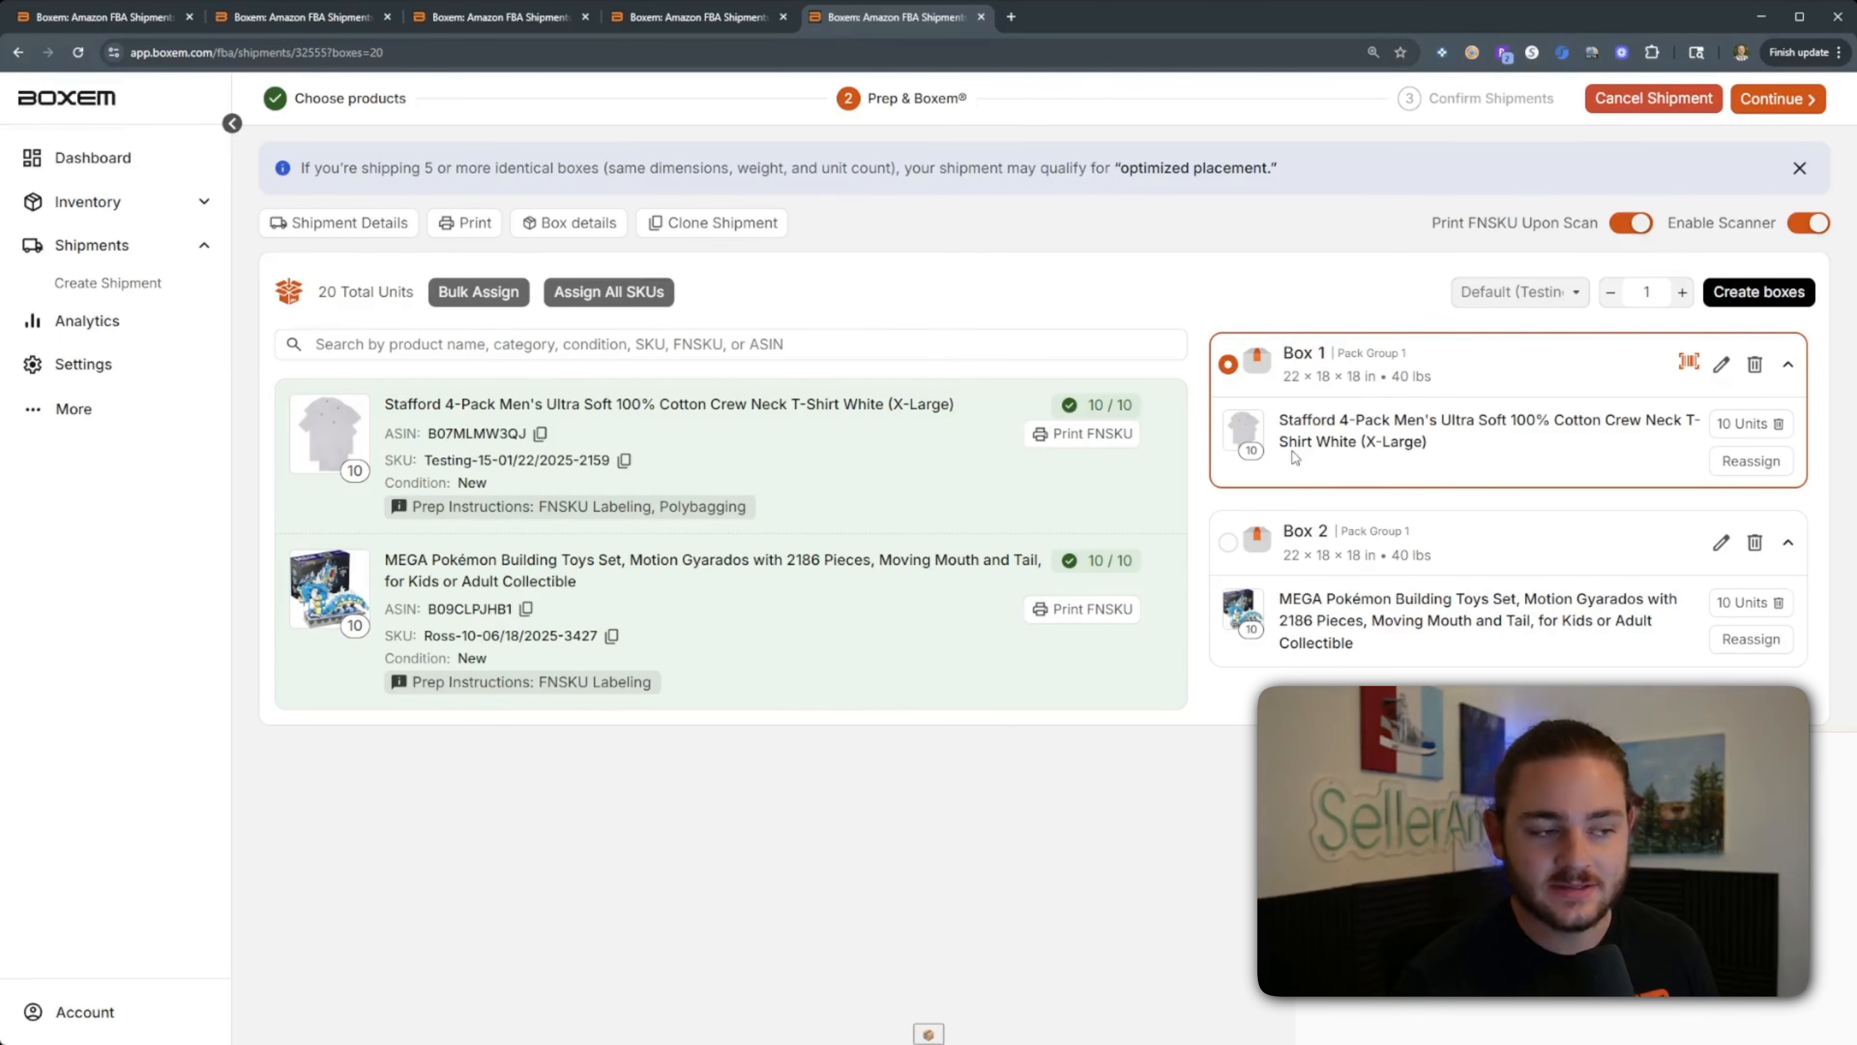
Print 1 FNSKU label for the Stafford T-shirt.
{"action": "left_click", "coordinate": [1096, 434]}
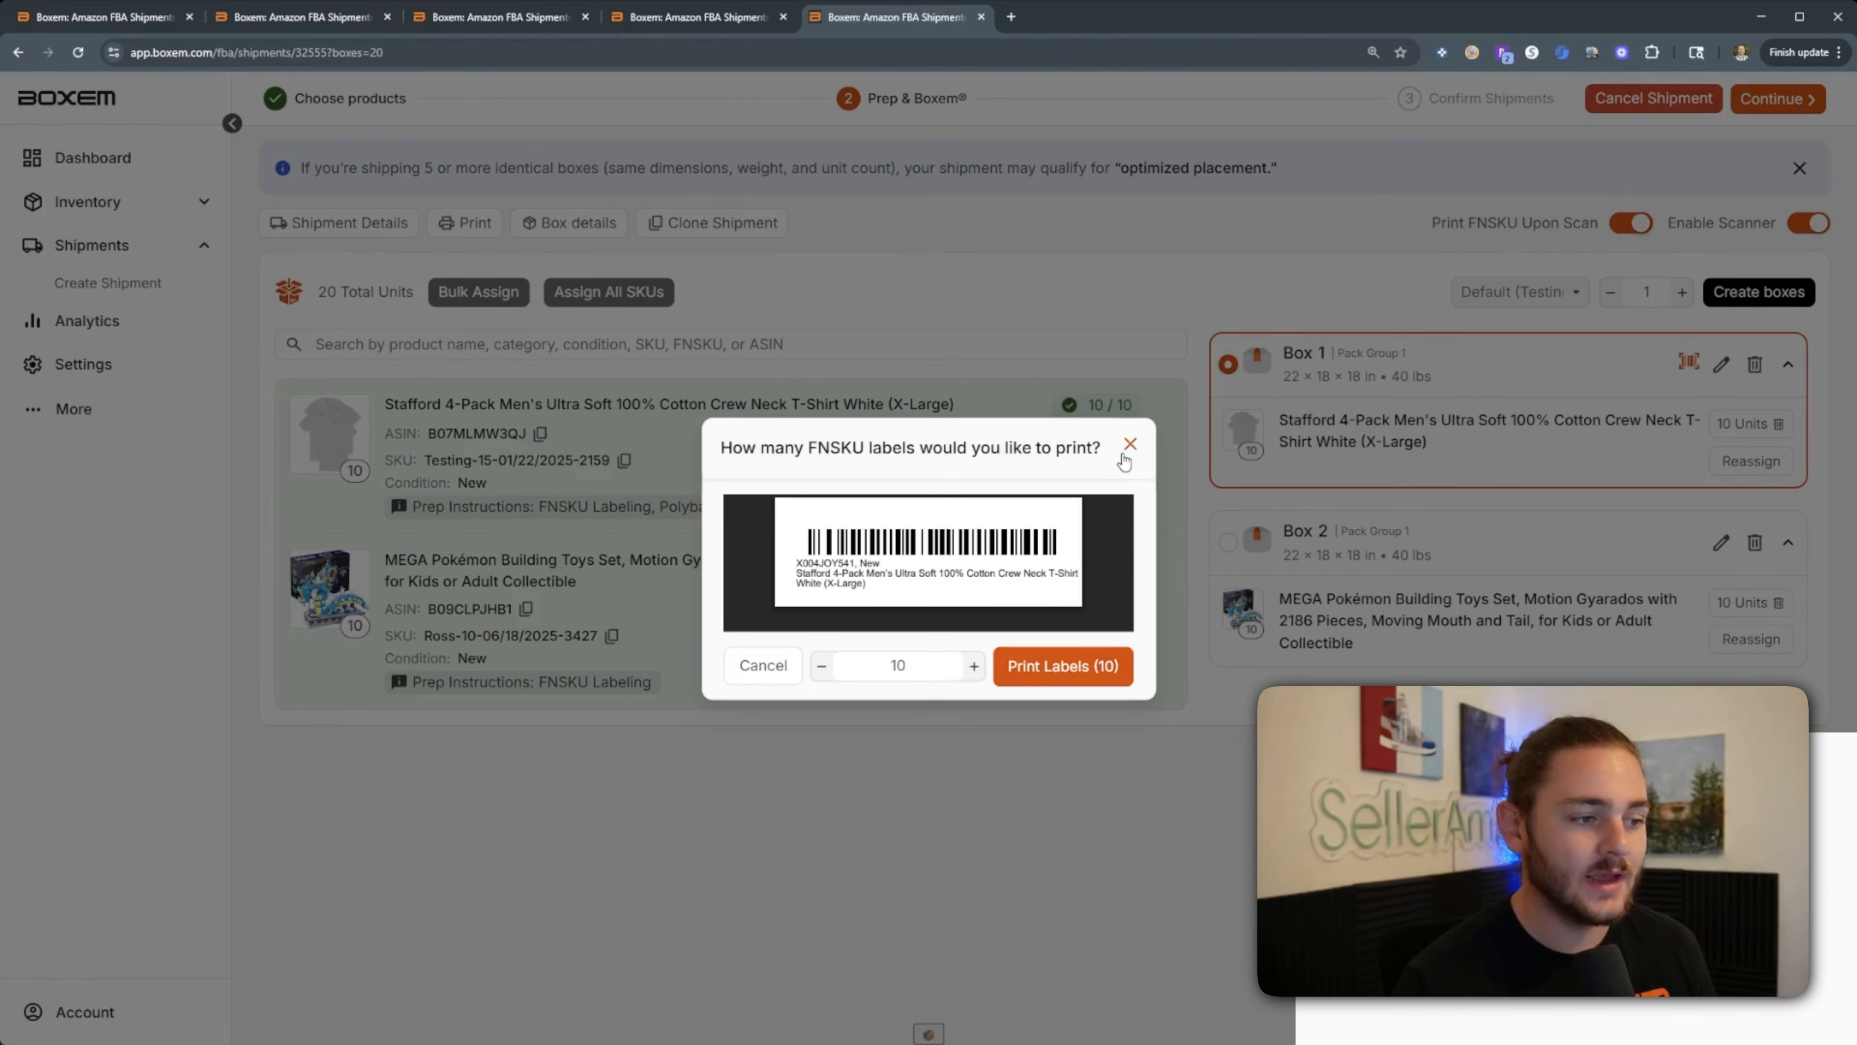
{"action": "left_click", "coordinate": [924, 671]}
{"action": "key", "text": "BackSpace"}
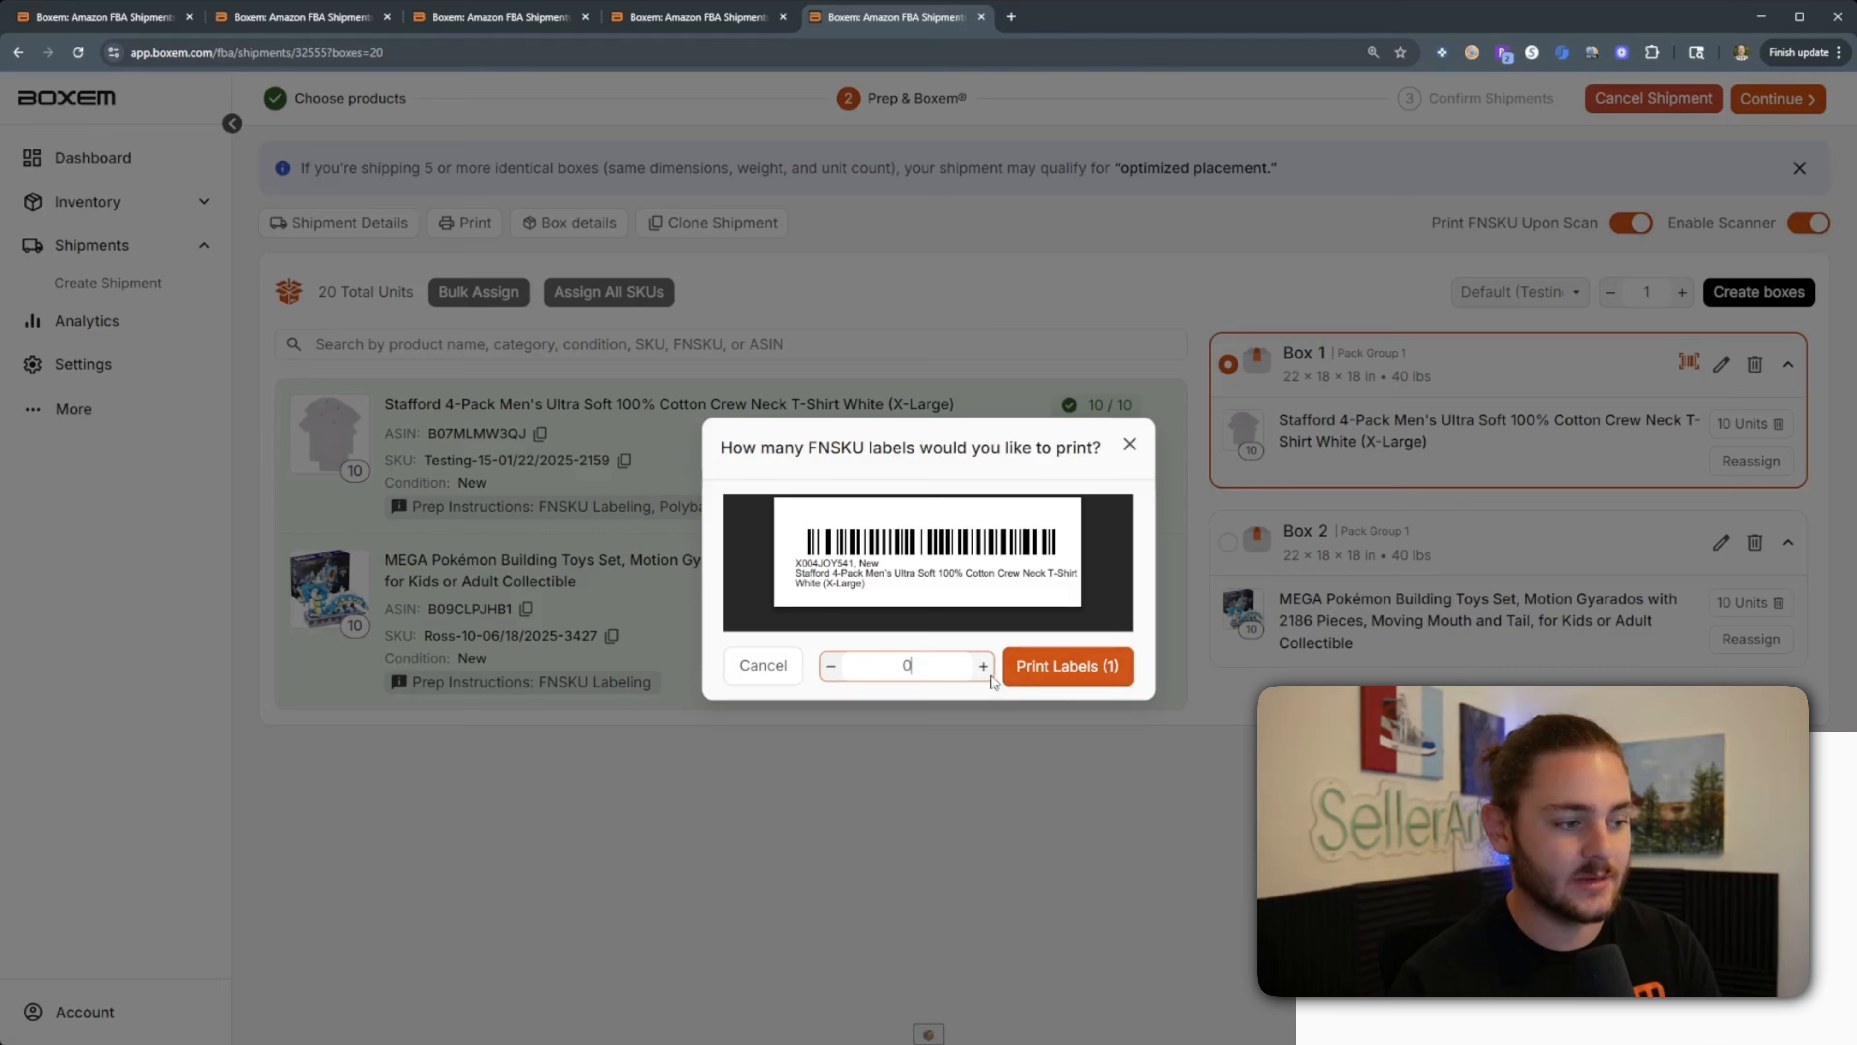
{"action": "left_click", "coordinate": [1082, 669]}
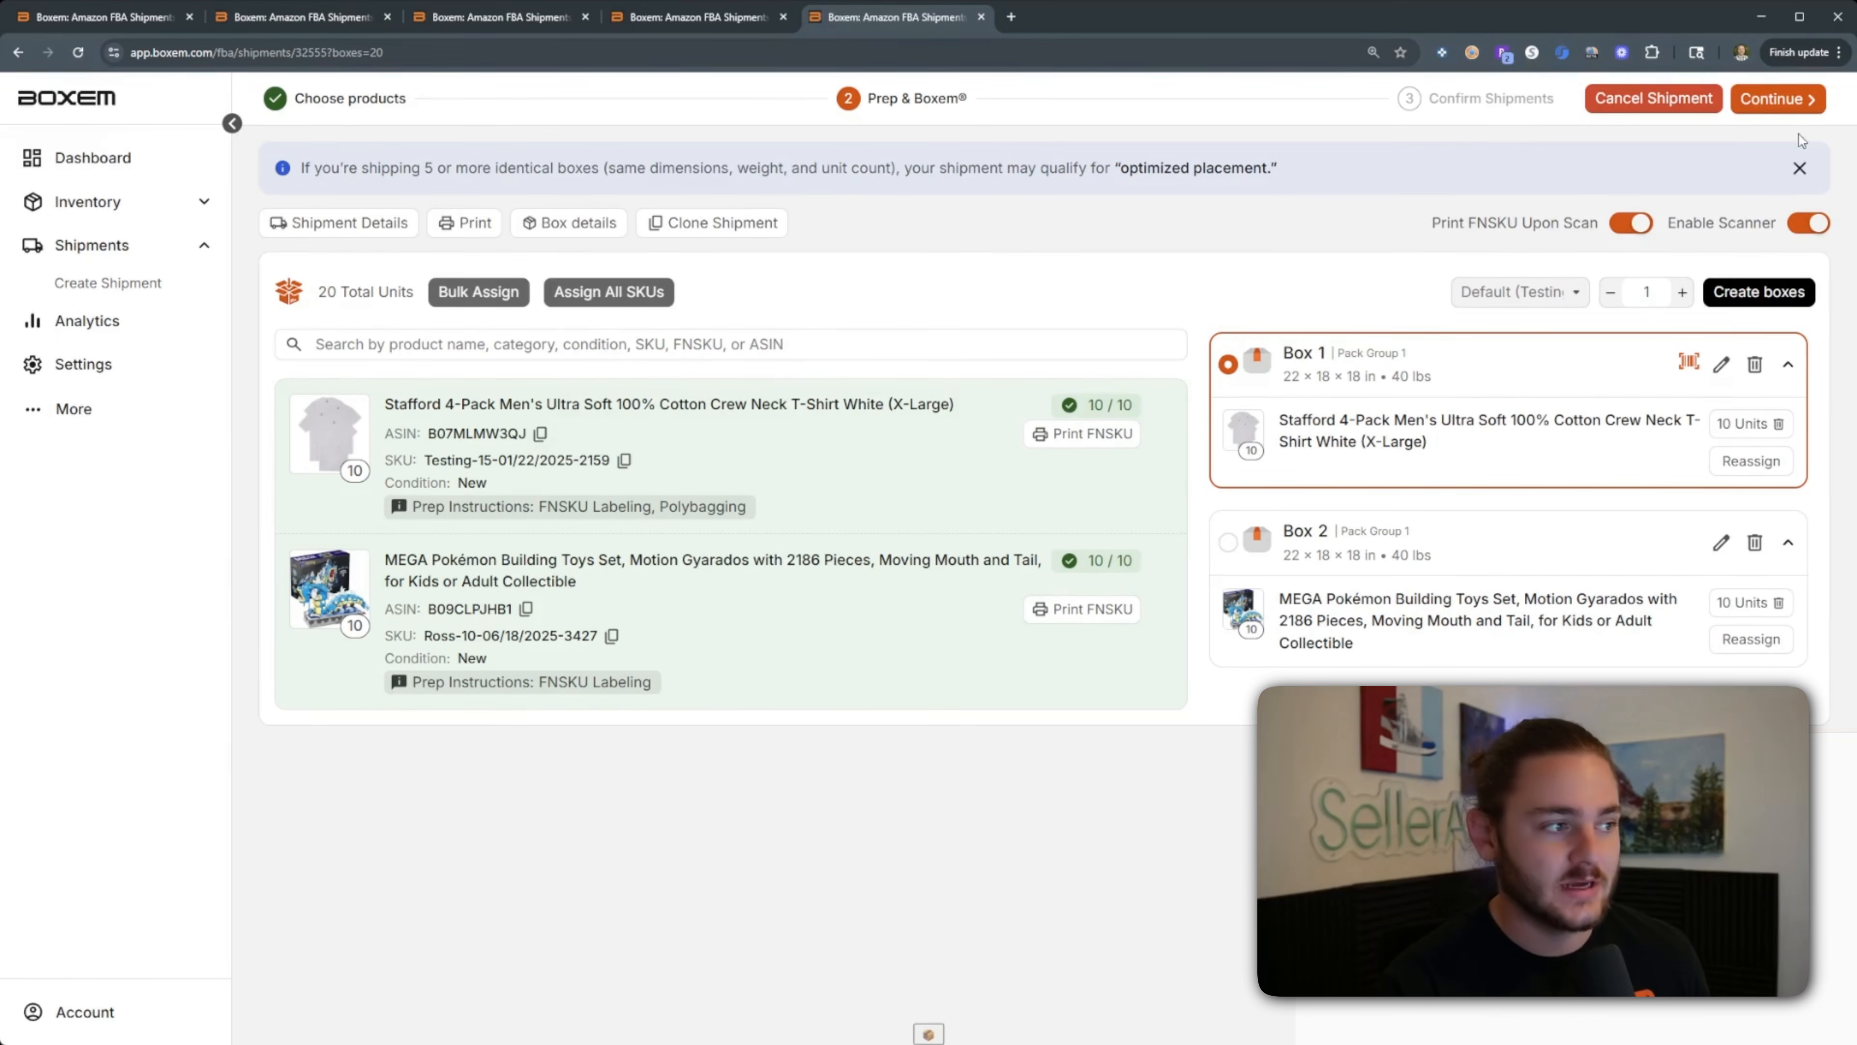
Continue past the Prep & Boxem stage and submit the packing groups for placement options.
{"action": "left_click", "coordinate": [1777, 99]}
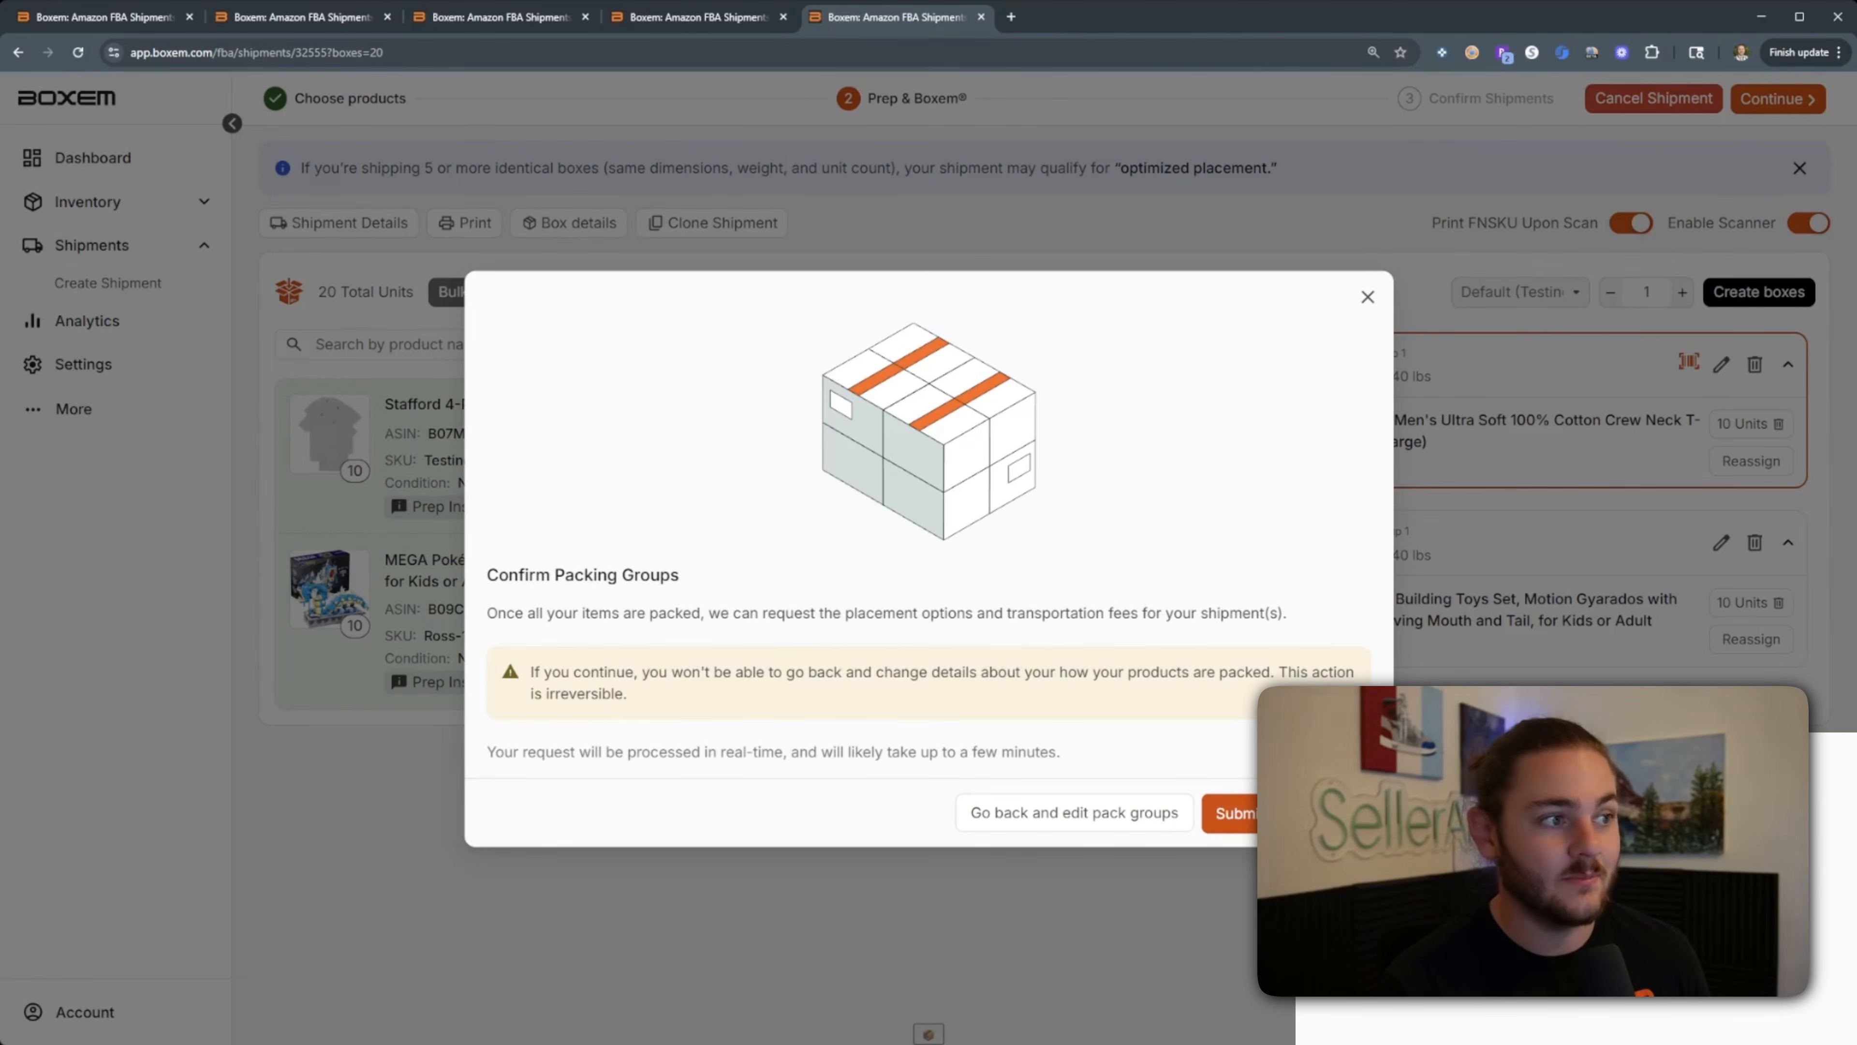
{"action": "left_click", "coordinate": [1290, 814]}
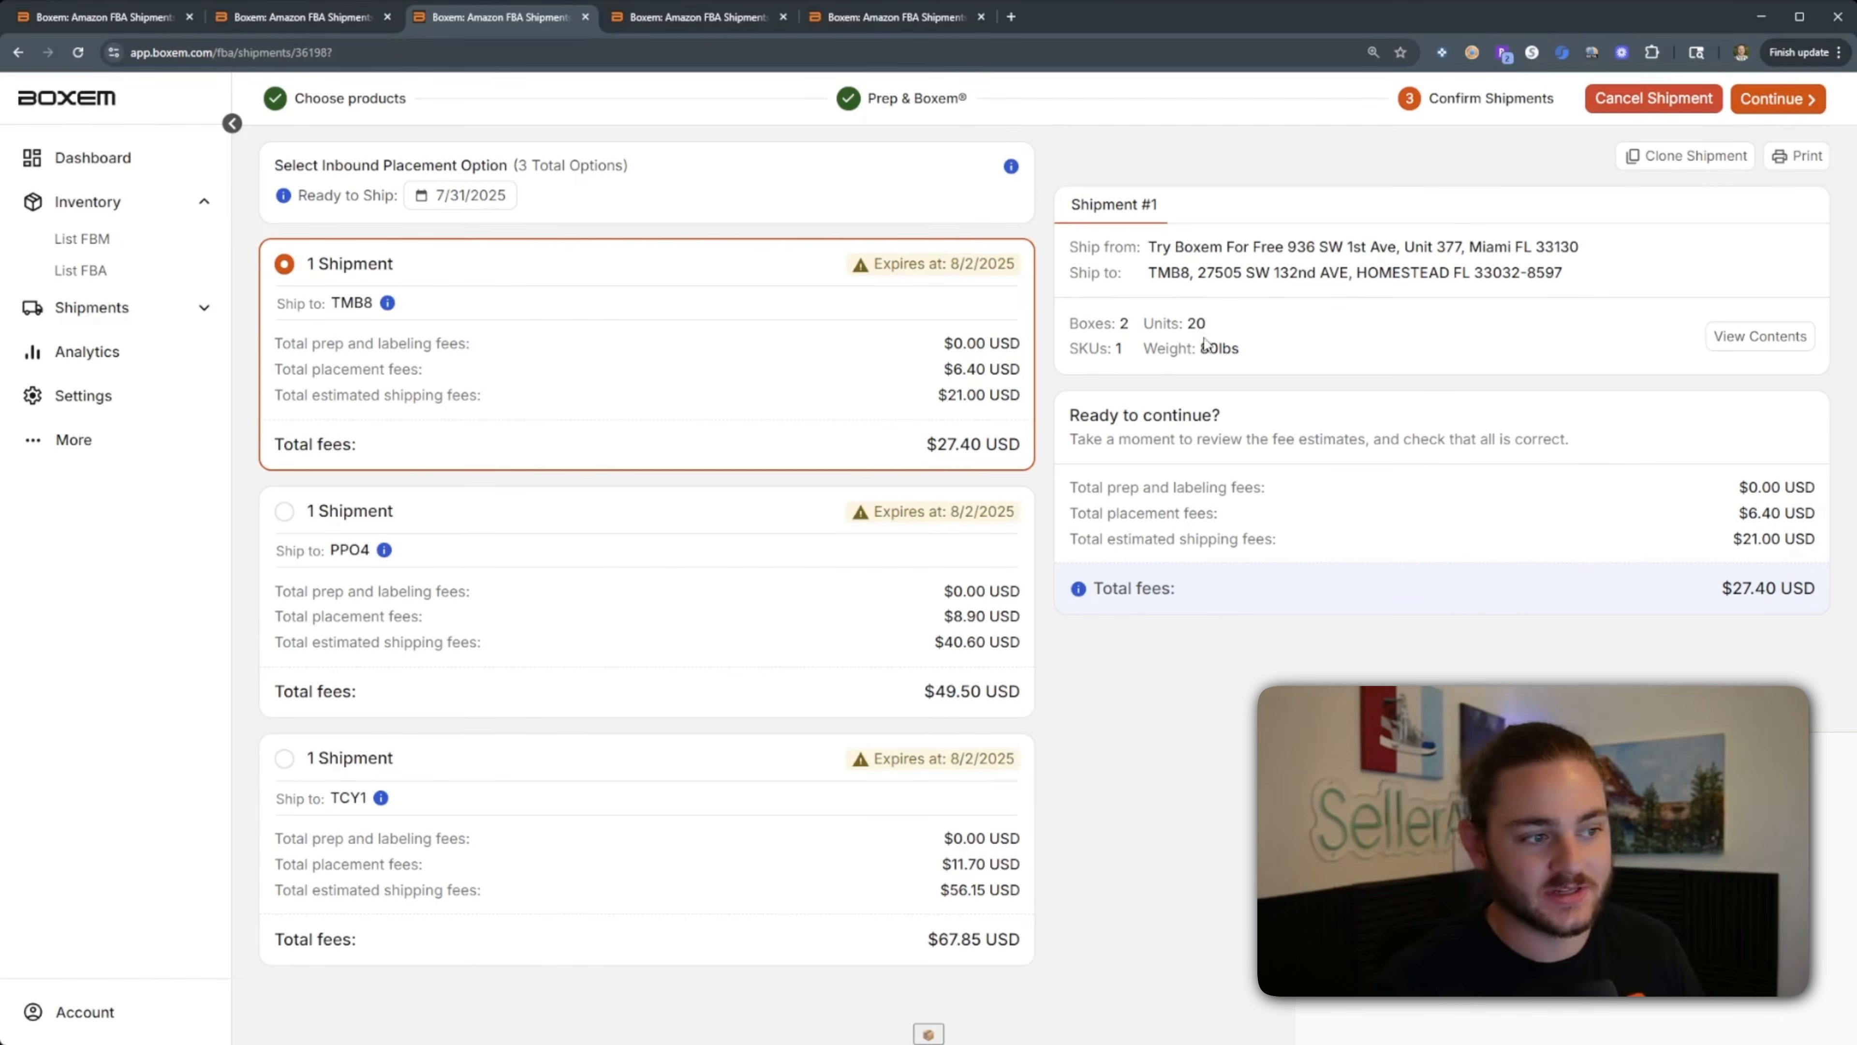
Compare the weight, destinations and fees of the TCY1 and PPO4 inbound placement options.
{"action": "left_click_drag", "start_coordinate": [1201, 348], "coordinate": [1235, 350]}
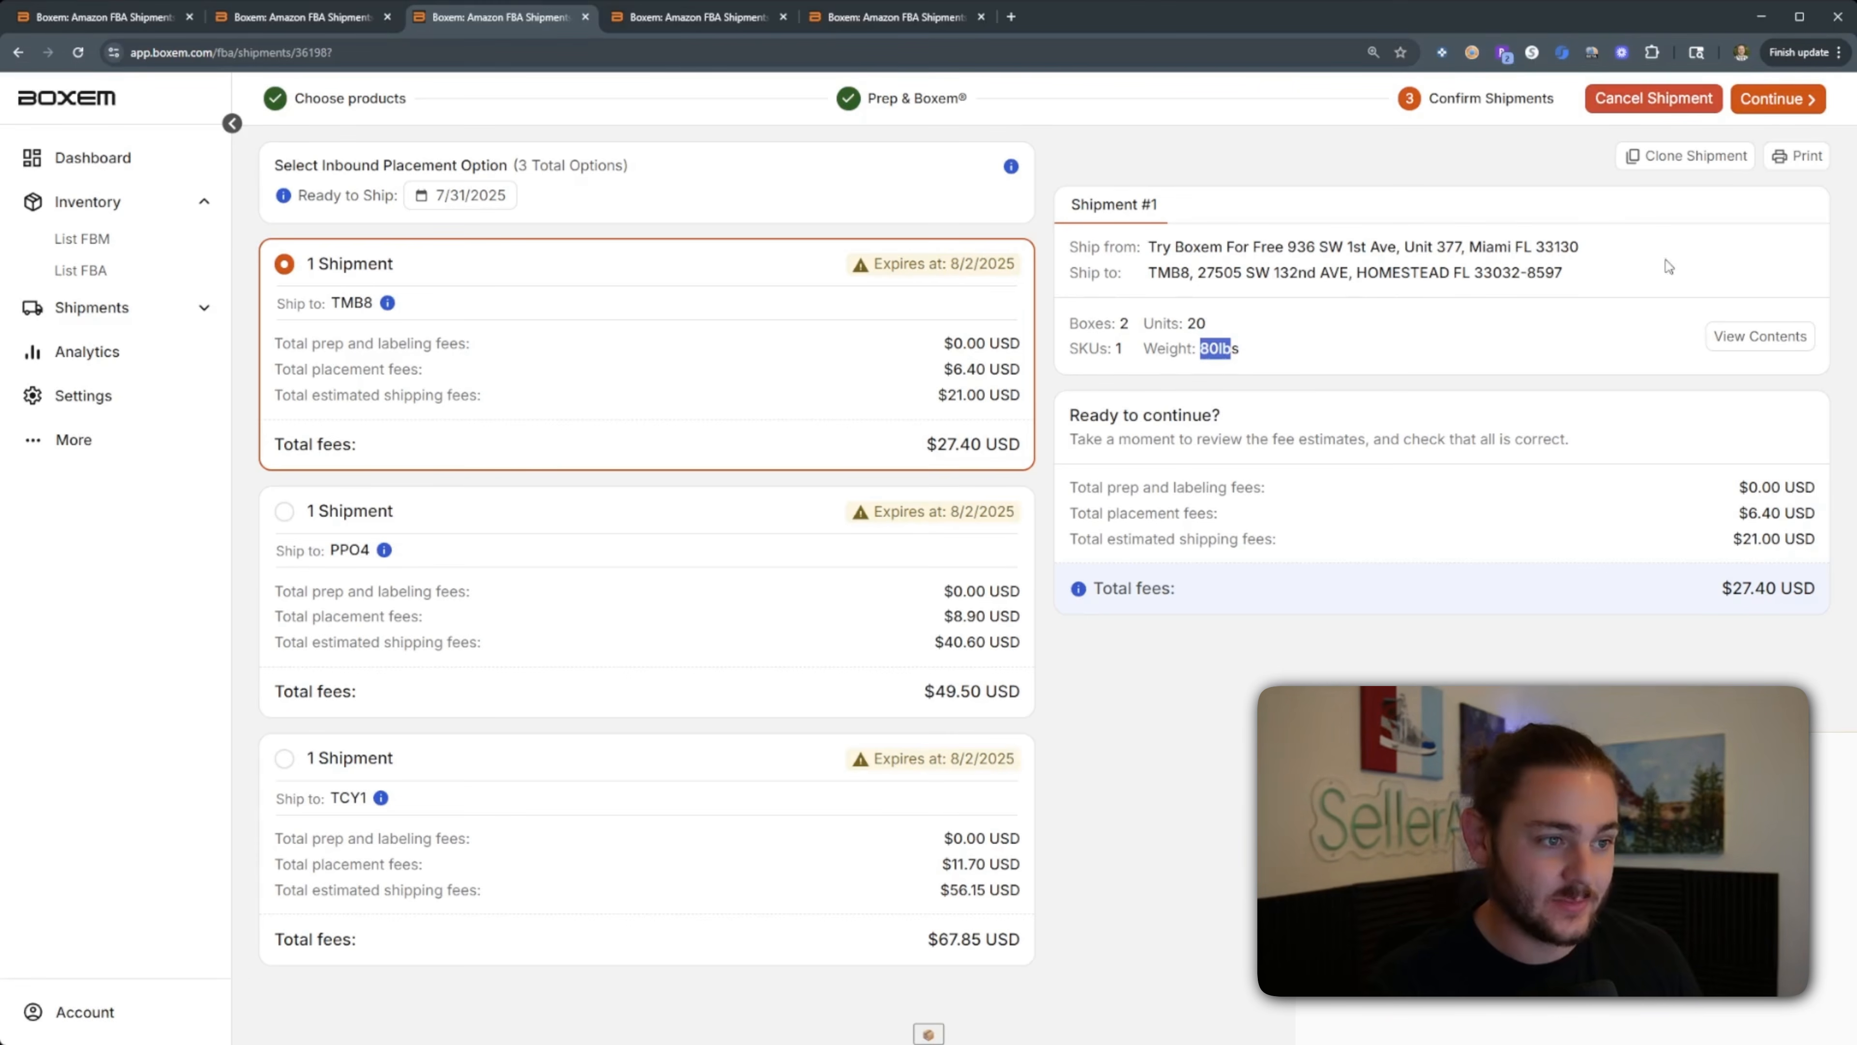
{"action": "left_click", "coordinate": [307, 547]}
{"action": "left_click", "coordinate": [320, 864]}
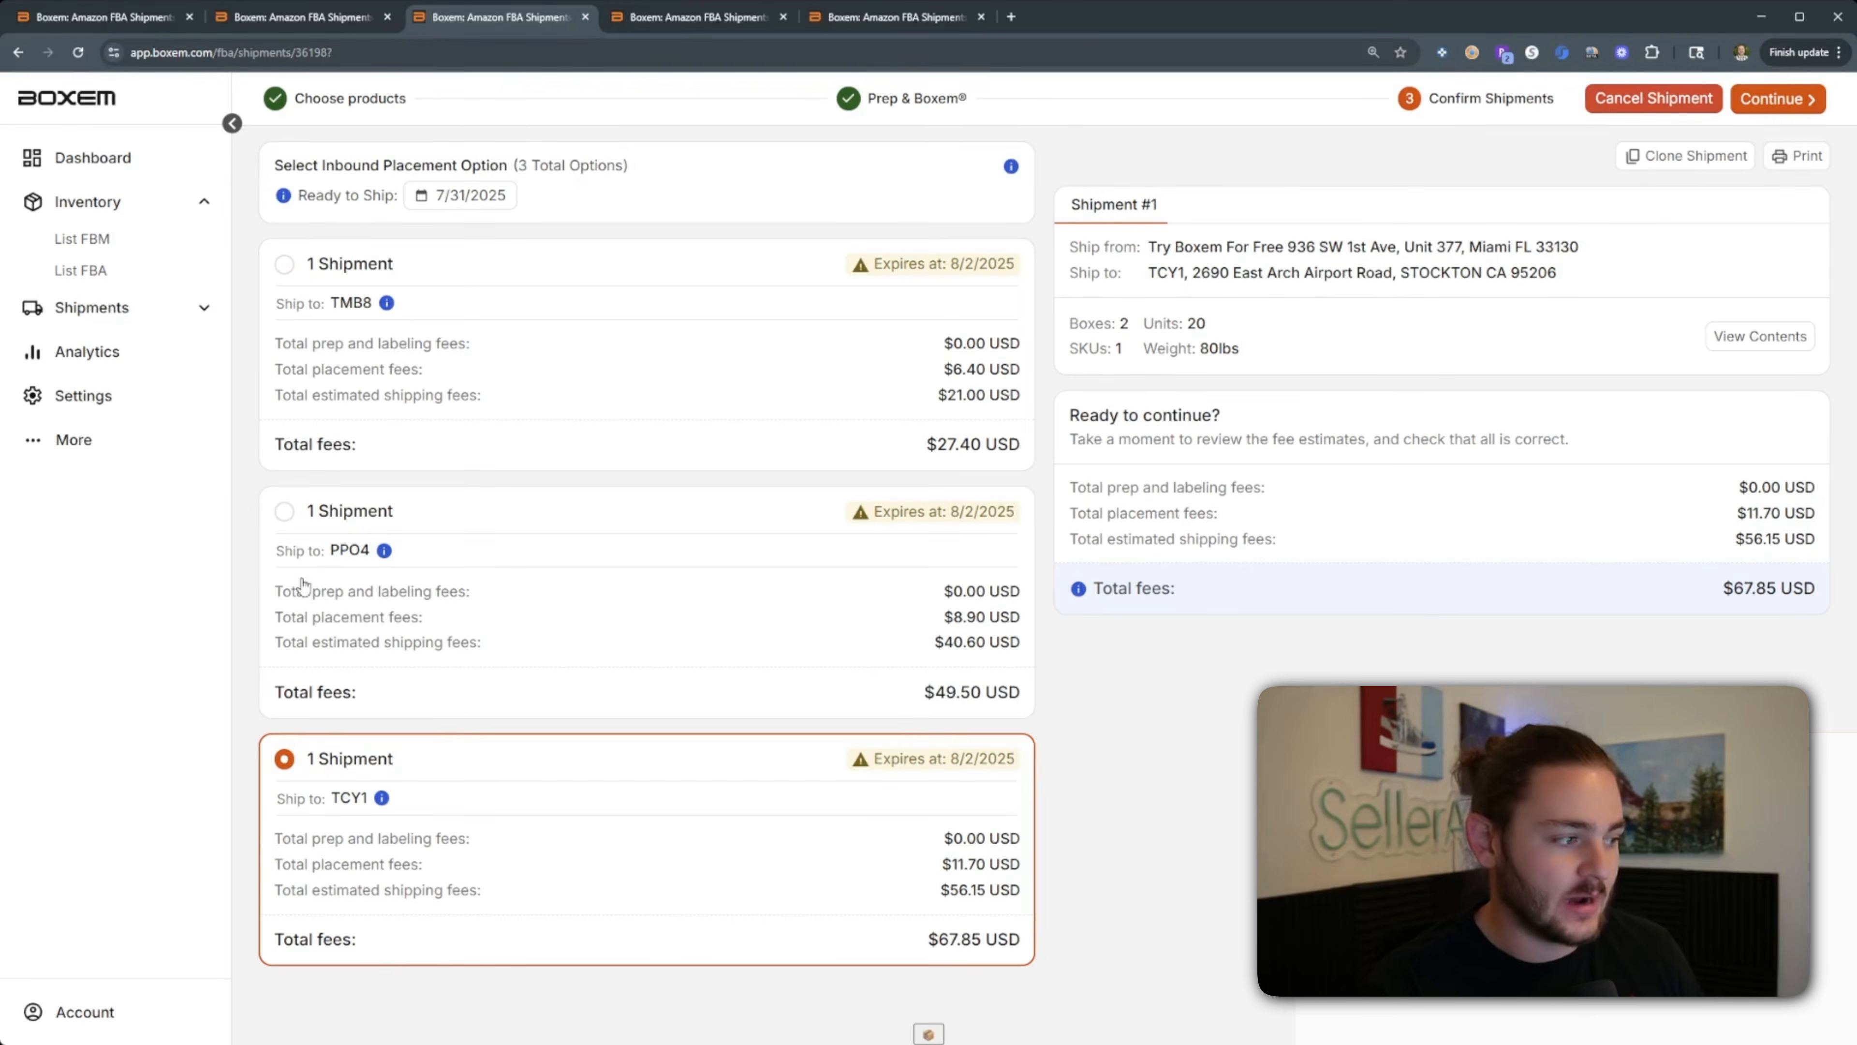
{"action": "left_click", "coordinate": [303, 570]}
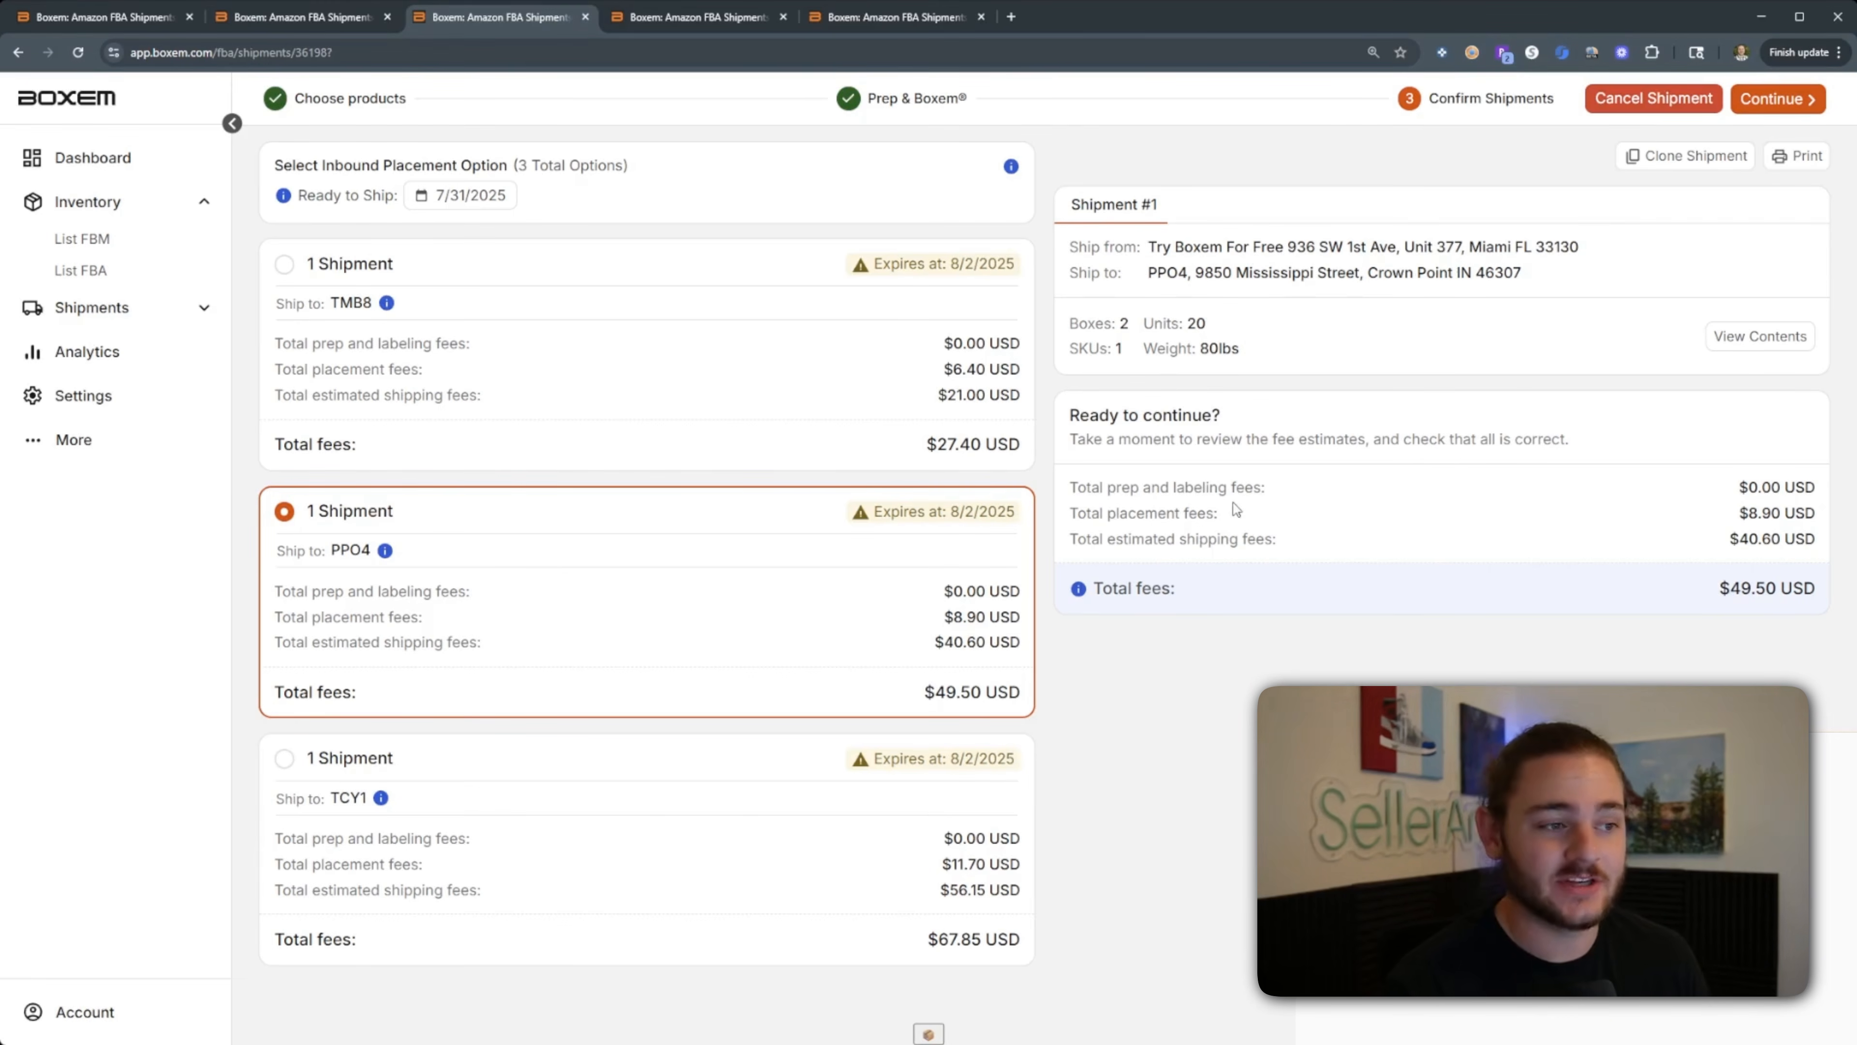
Select the TMB8 inbound placement option, confirm it and accept its shipping charges.
{"action": "left_click", "coordinate": [772, 432]}
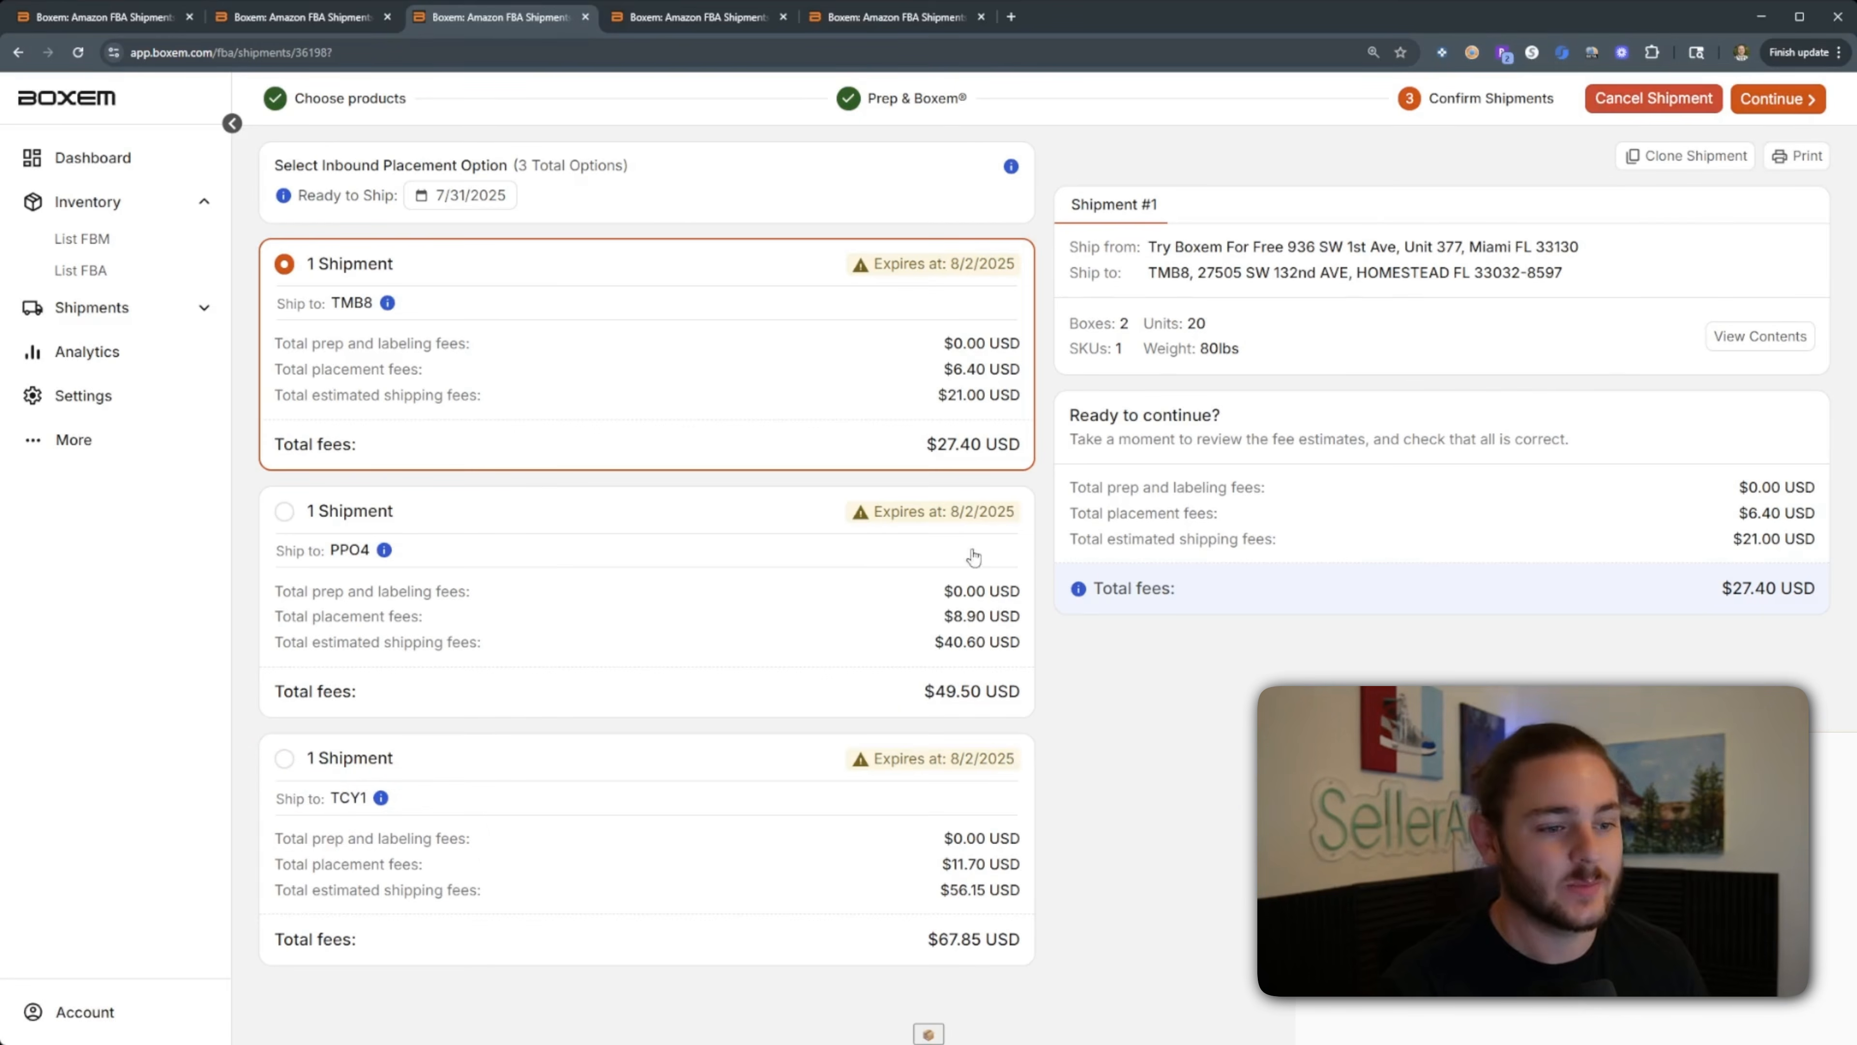
{"action": "left_click", "coordinate": [1800, 96]}
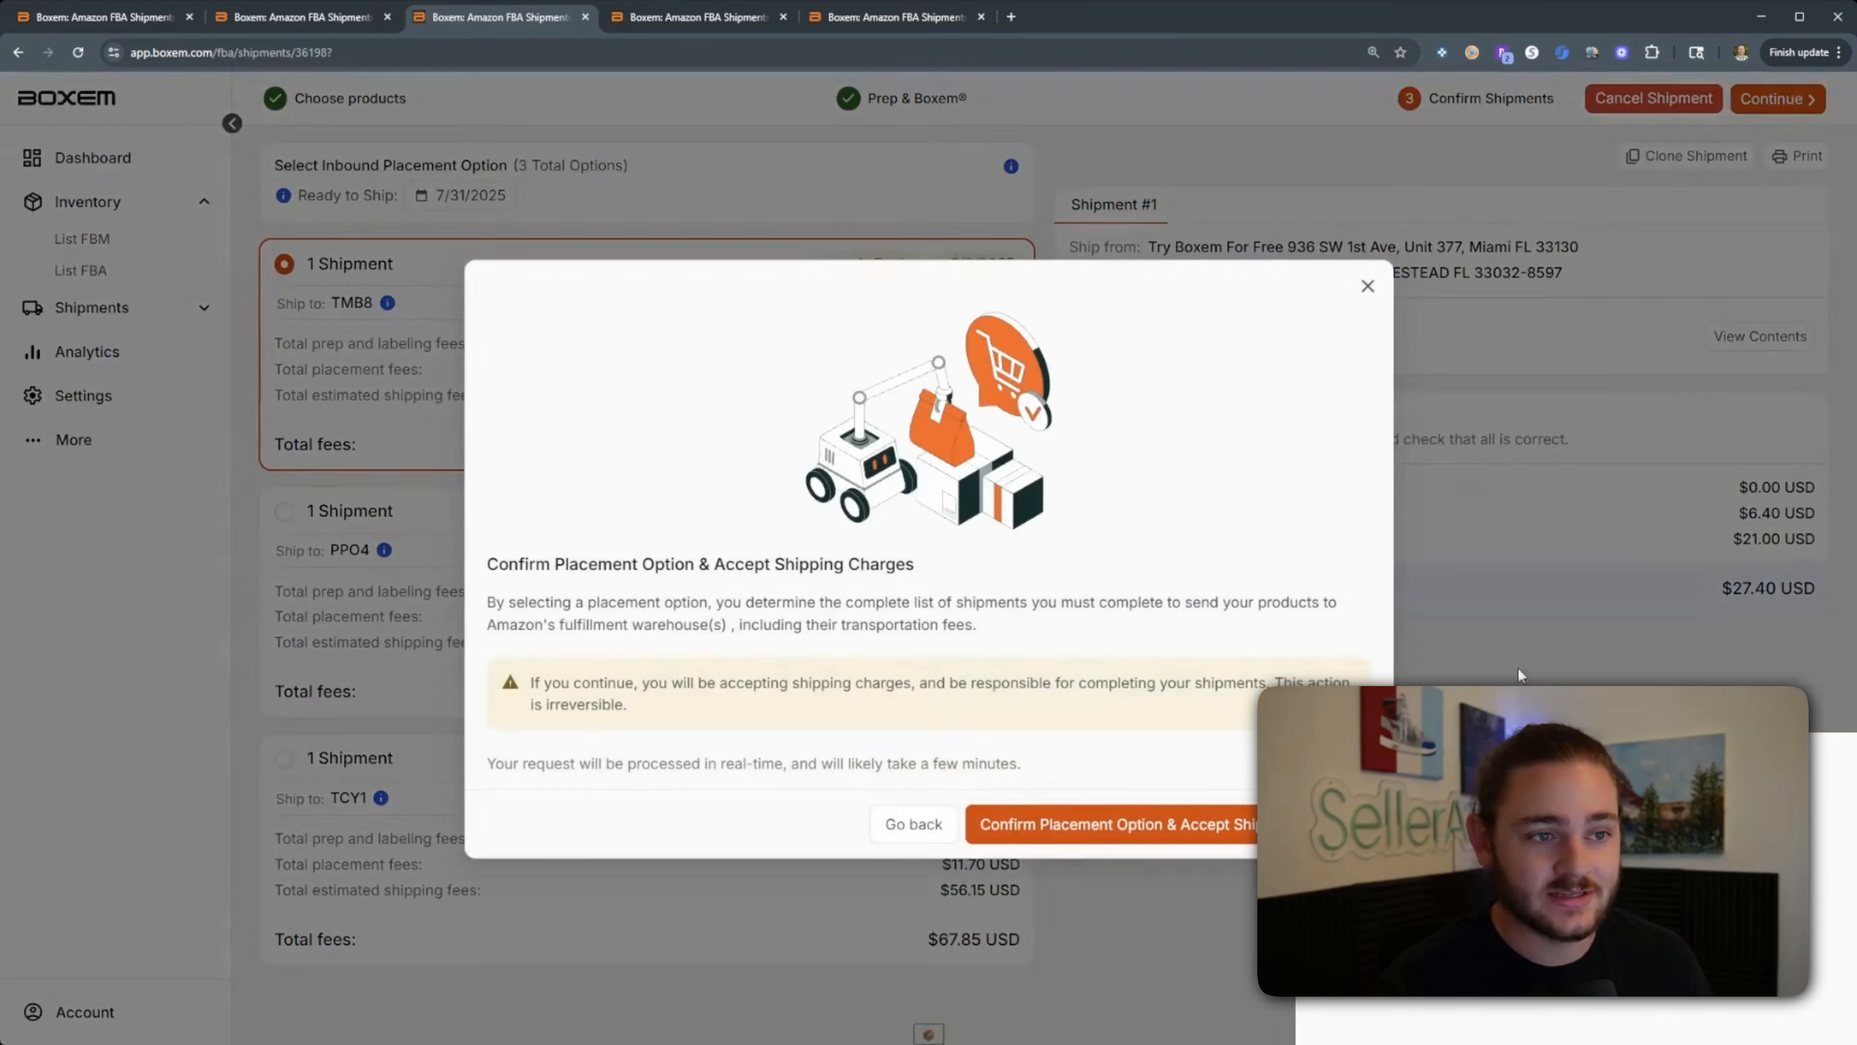
{"action": "left_click", "coordinate": [1242, 835]}
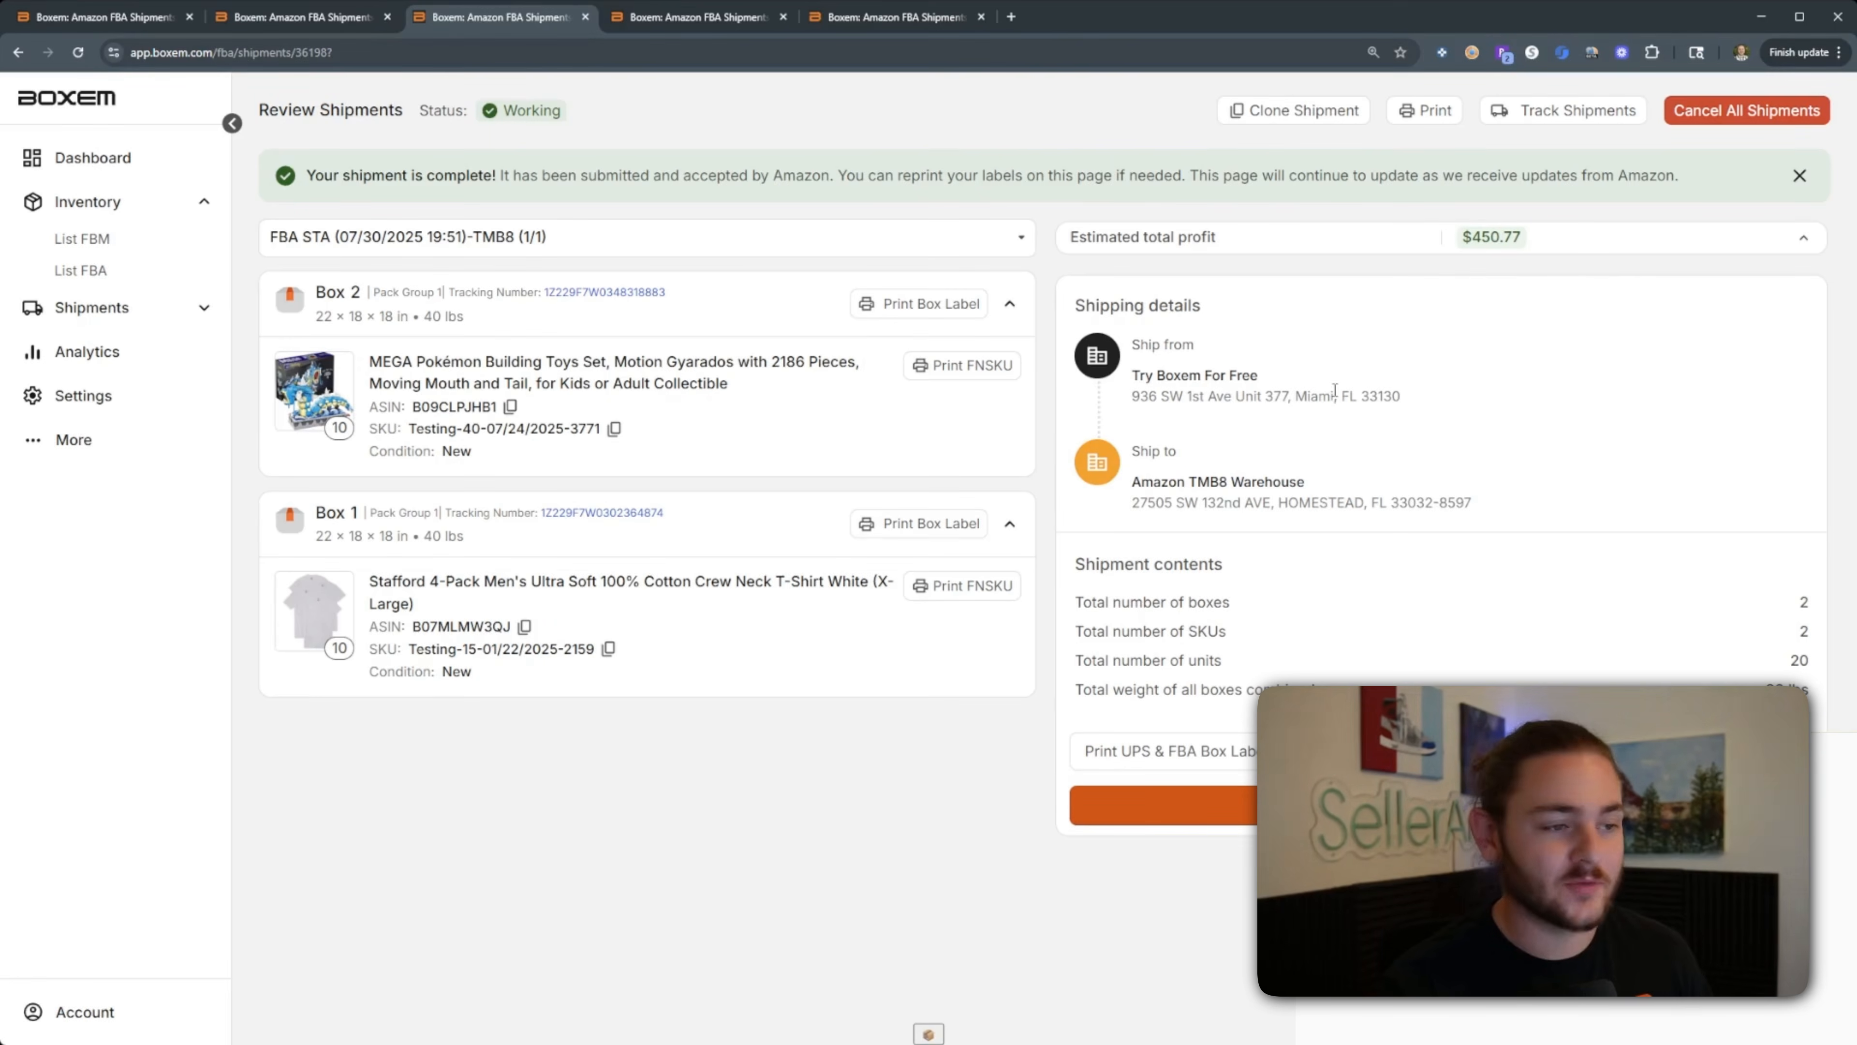
Review the completed shipment and examine the FBA and UPS box labels in boxem-shipping-labels.pdf.
{"action": "left_click_drag", "start_coordinate": [313, 177], "coordinate": [543, 179]}
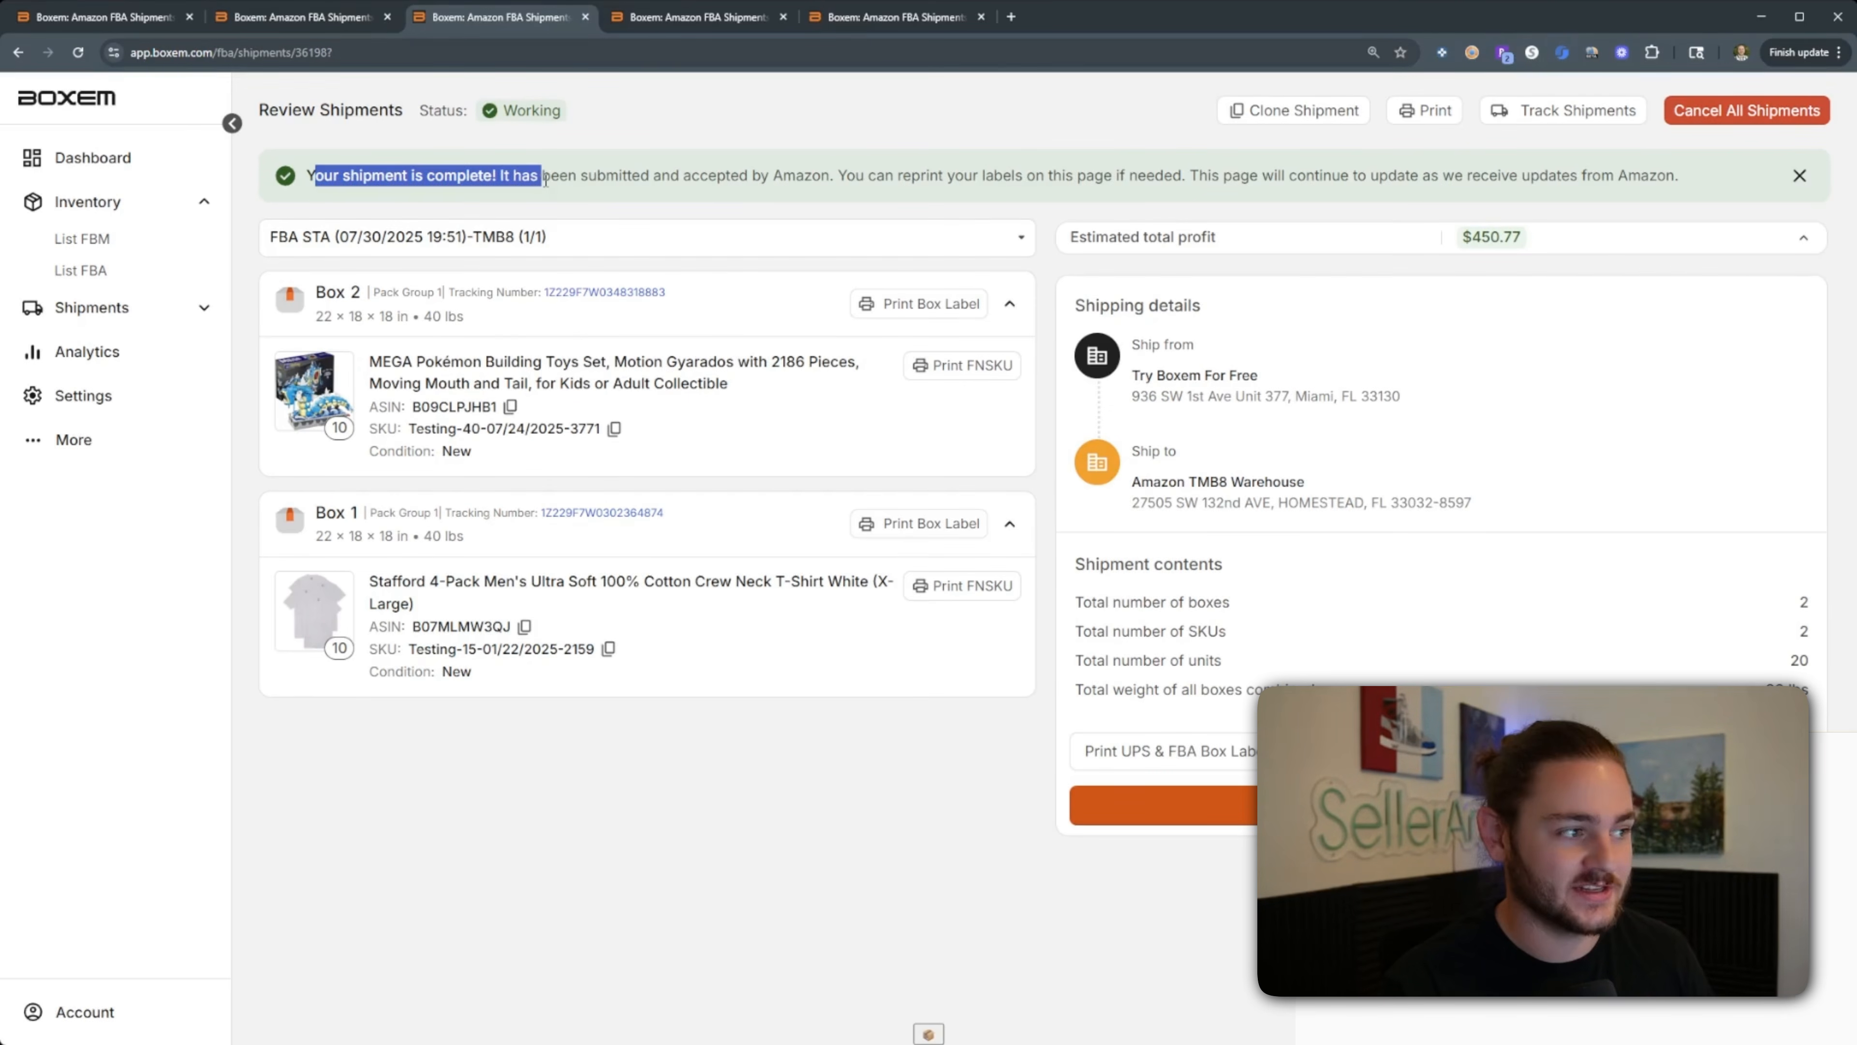
{"action": "left_click", "coordinate": [740, 872]}
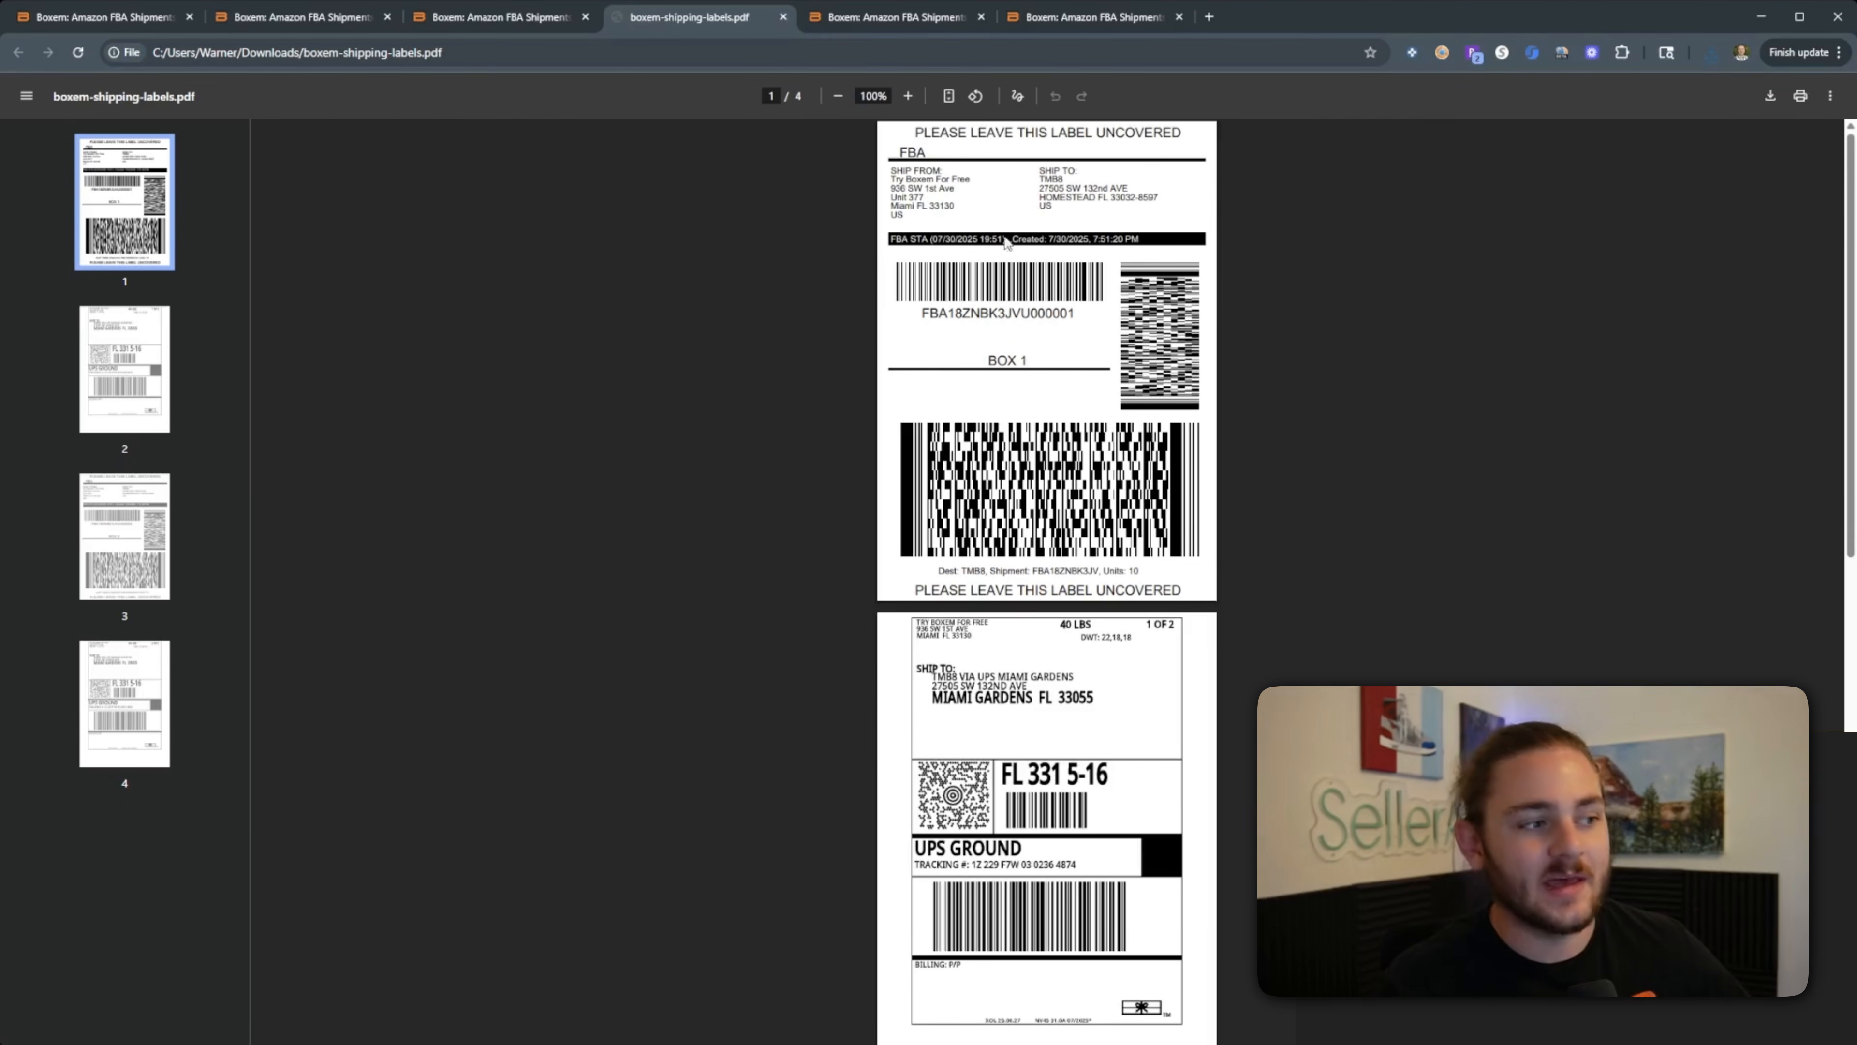
{"action": "scroll", "coordinate": [1080, 376], "scroll_direction": "down", "scroll_amount": 2}
{"action": "scroll", "coordinate": [1080, 376], "scroll_direction": "up", "scroll_amount": 2}
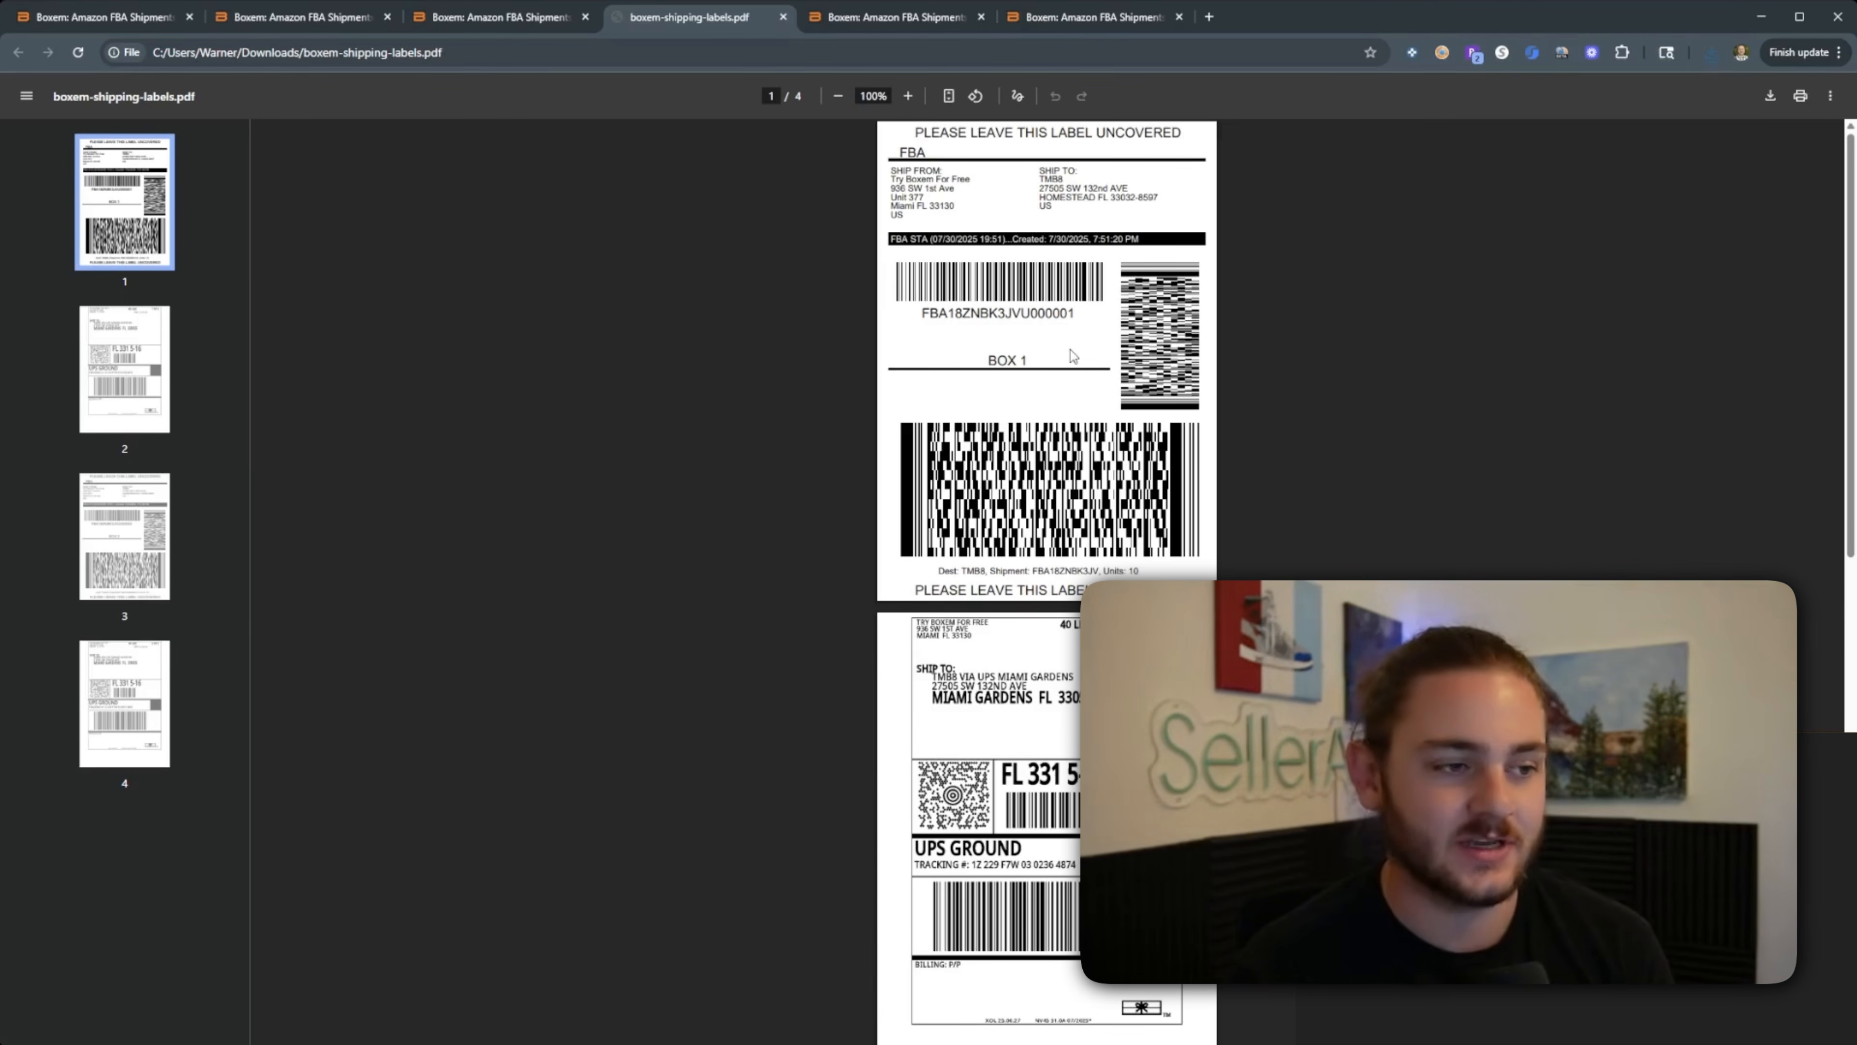
{"action": "scroll", "coordinate": [1106, 504], "scroll_direction": "down", "scroll_amount": 3}
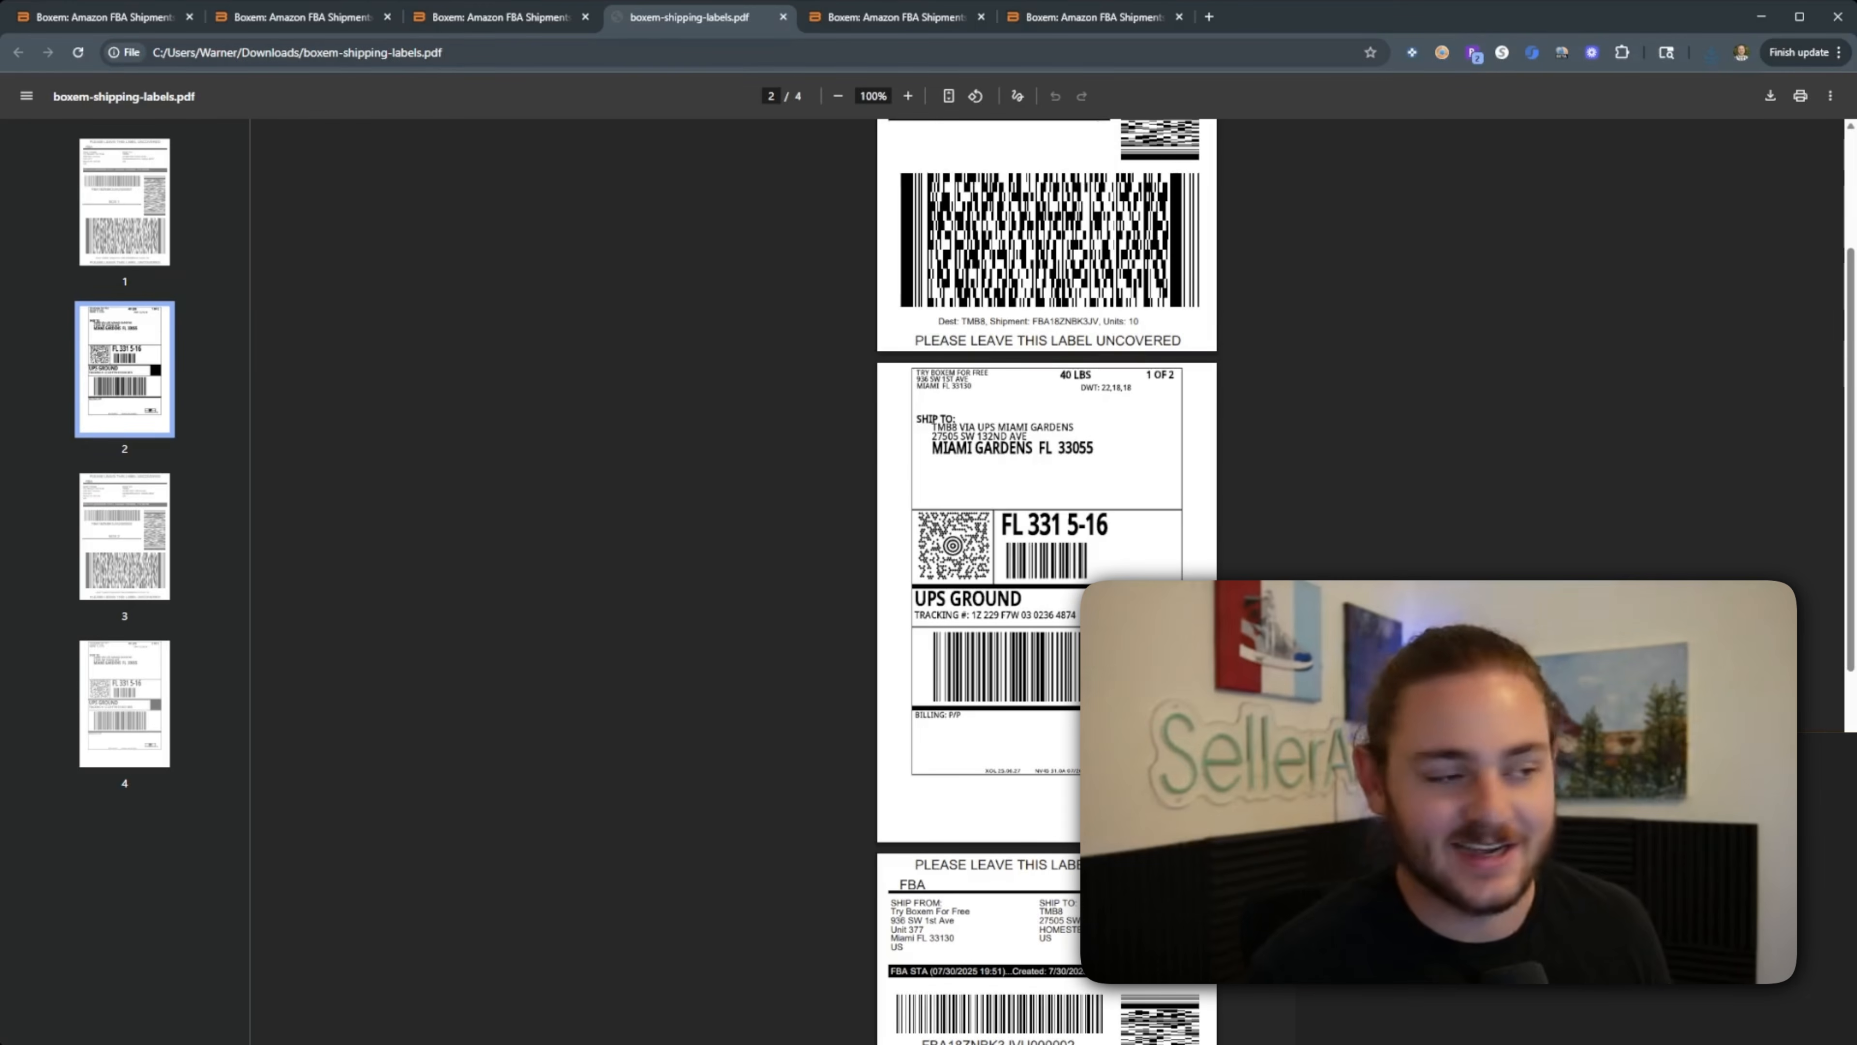
{"action": "scroll", "coordinate": [1087, 613], "scroll_direction": "down", "scroll_amount": 2}
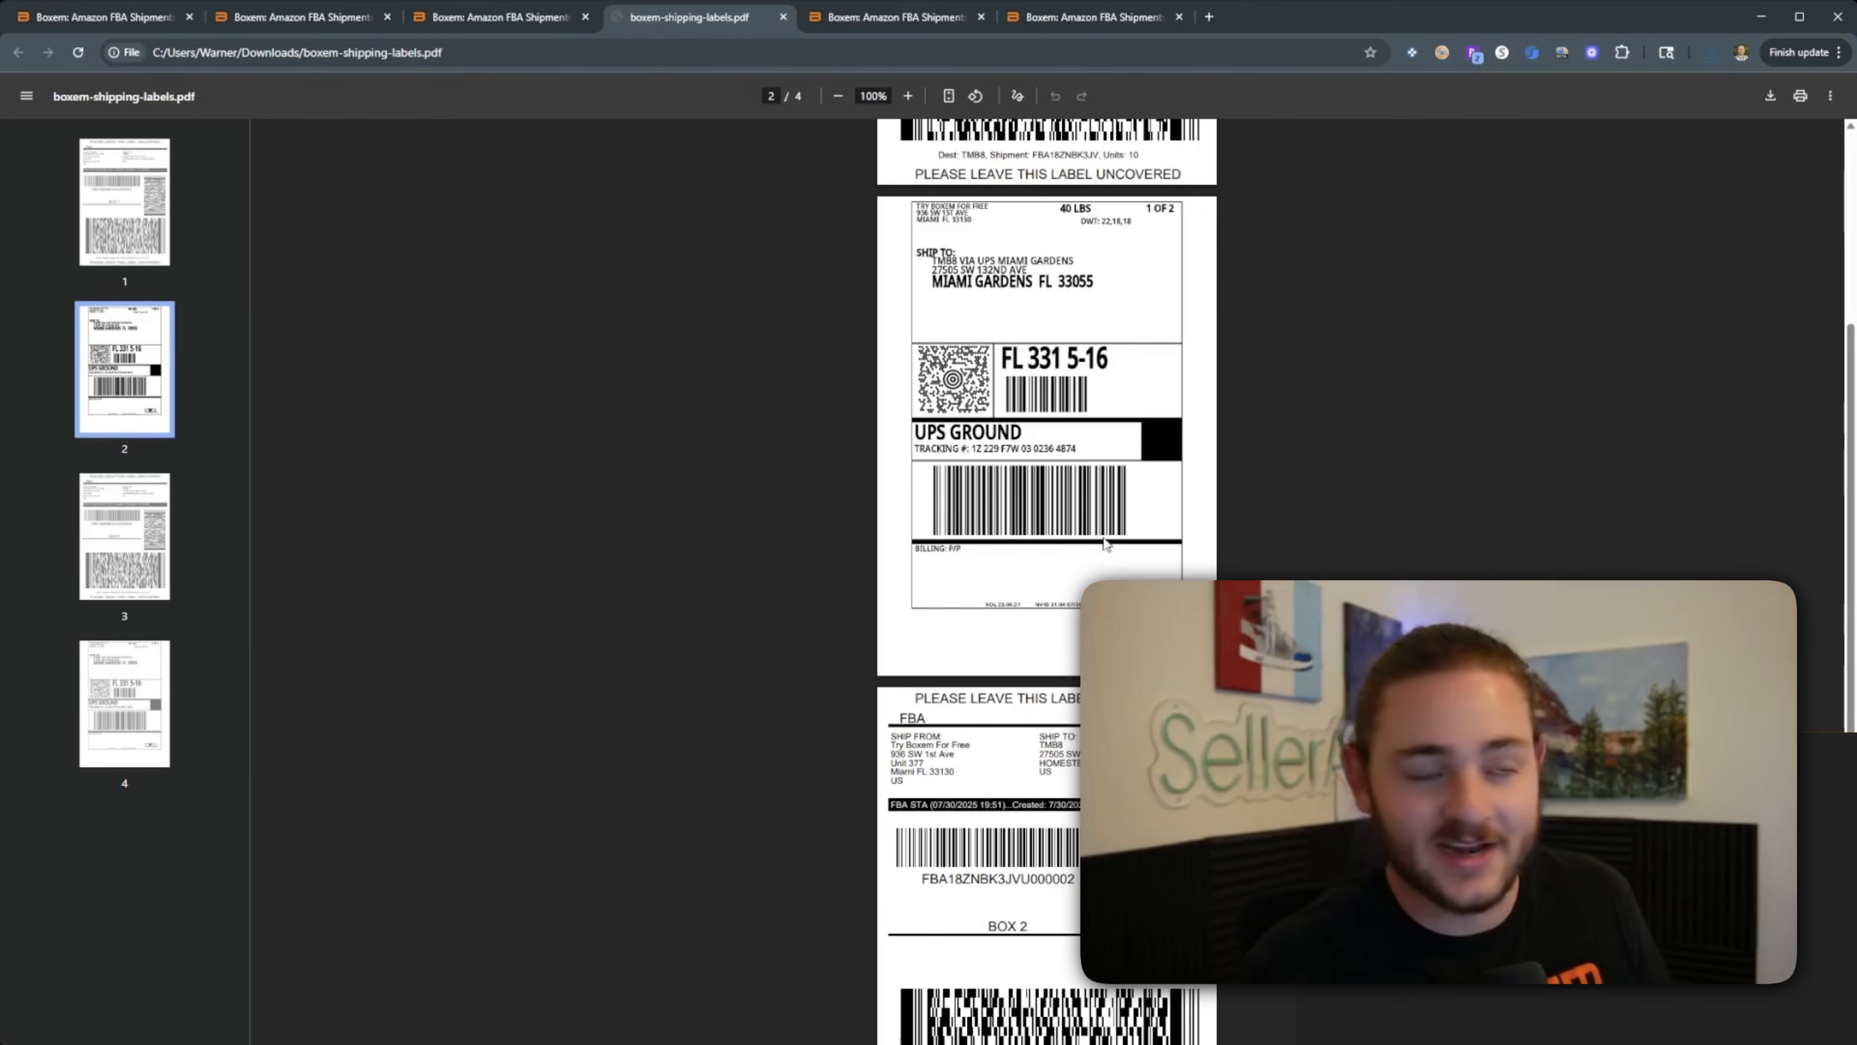